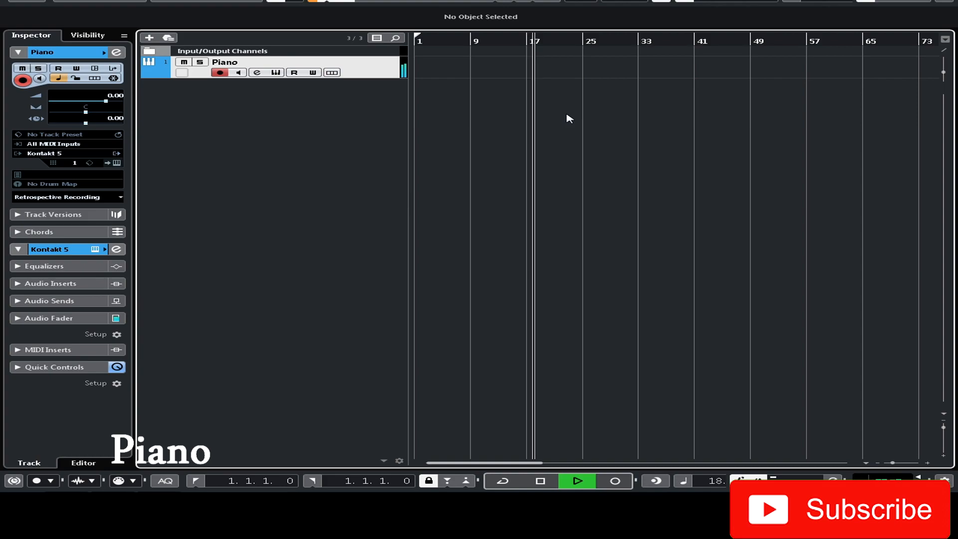
Step: Stop playback and insert the retrospectively captured performance on the Piano track as a linear recording
key(space)
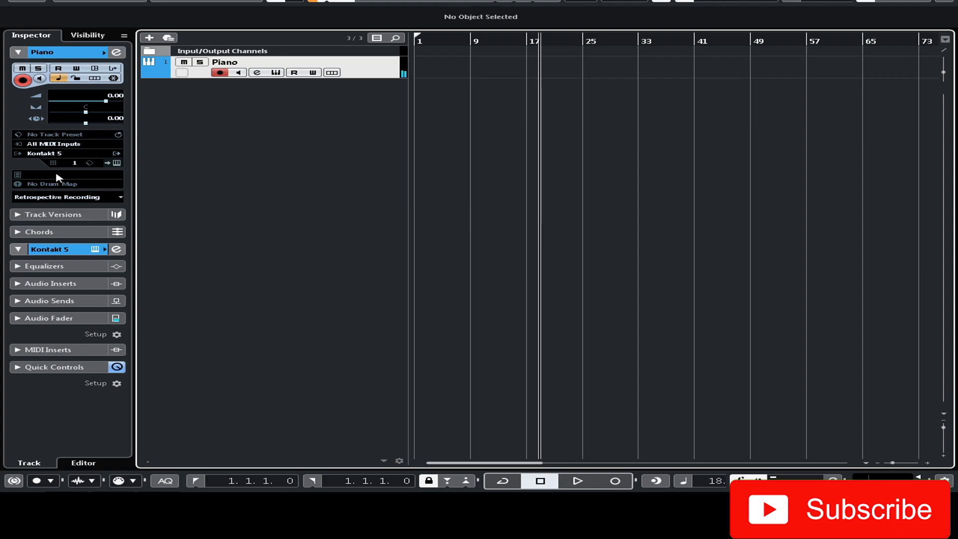
click(118, 200)
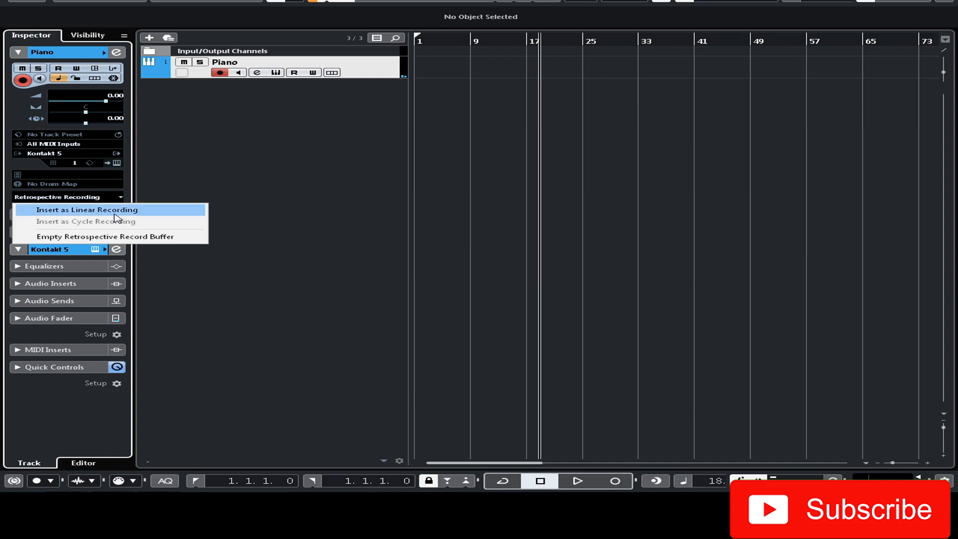
click(116, 211)
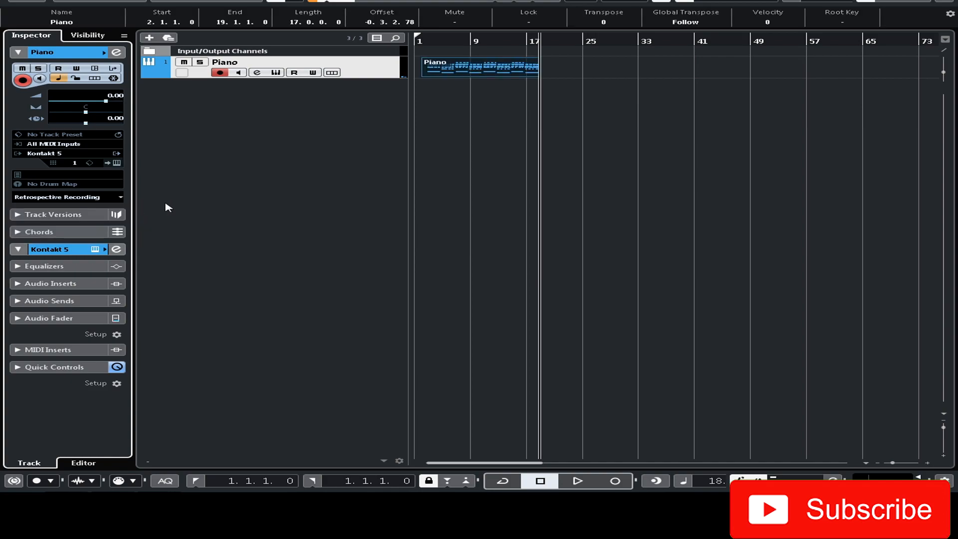
click(511, 94)
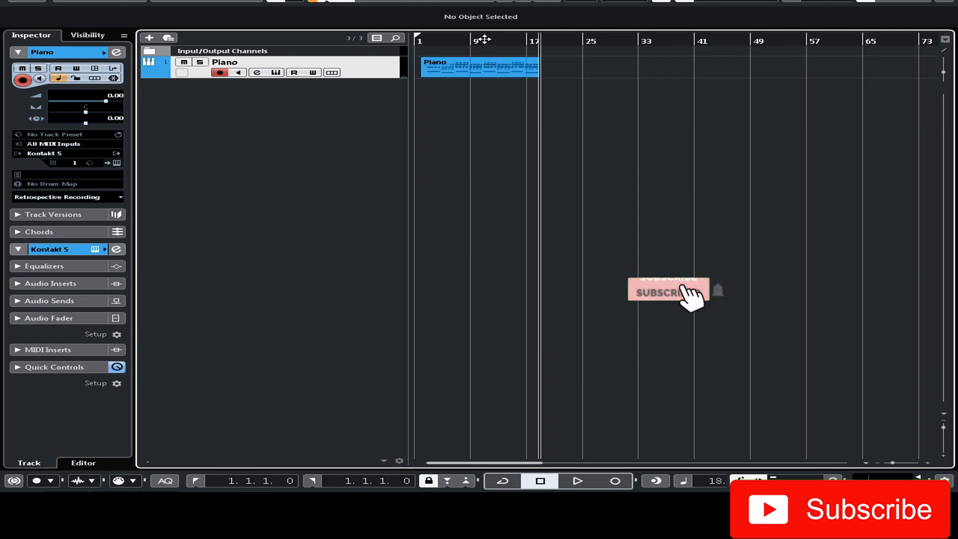
Step: Open the piano part in the note editor and align the notes from bar 15 onward with the bar lines
drag(478, 39, 471, 70)
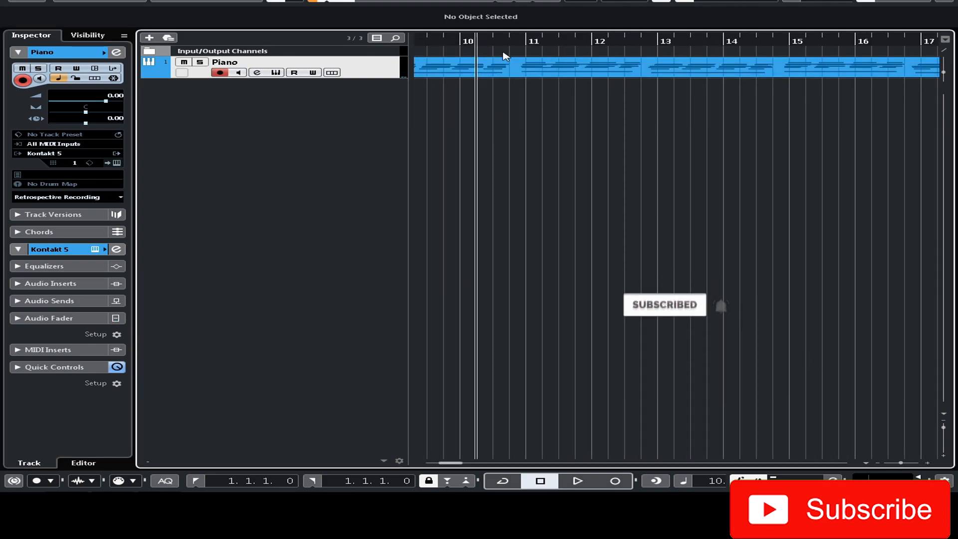
drag(519, 40, 528, 43)
drag(492, 118, 706, 297)
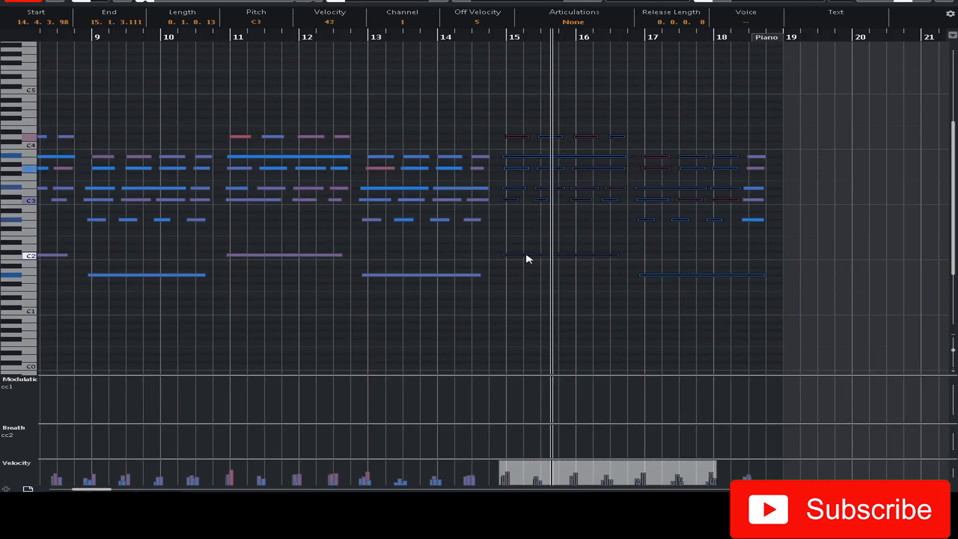
drag(529, 259, 525, 259)
drag(504, 35, 664, 201)
drag(658, 165, 659, 201)
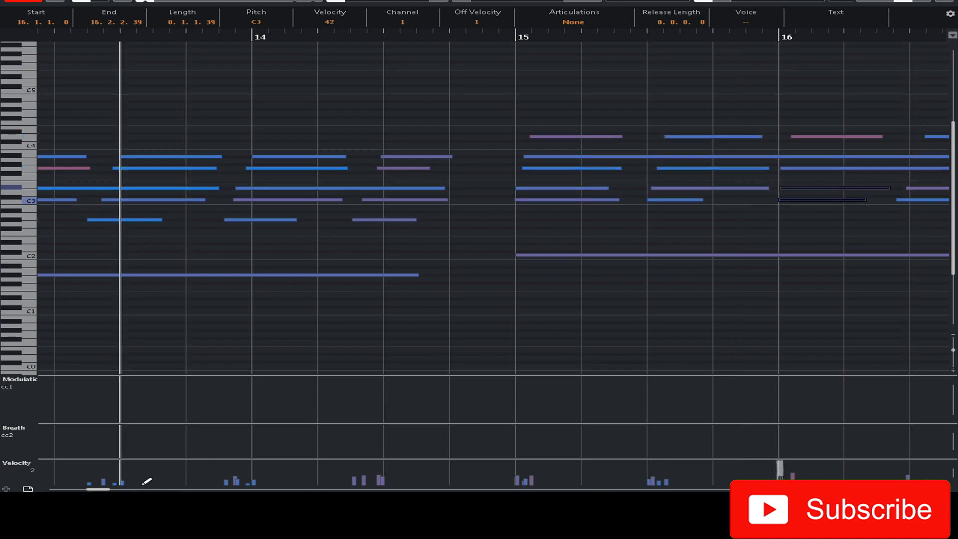
Step: Align the remaining chord notes to the grid and reduce the piano part to four bars starting at bar 1
scroll(819, 203, right, 3)
click(591, 179)
drag(670, 200, 692, 201)
drag(694, 188, 703, 190)
drag(784, 128, 719, 203)
click(738, 170)
click(714, 201)
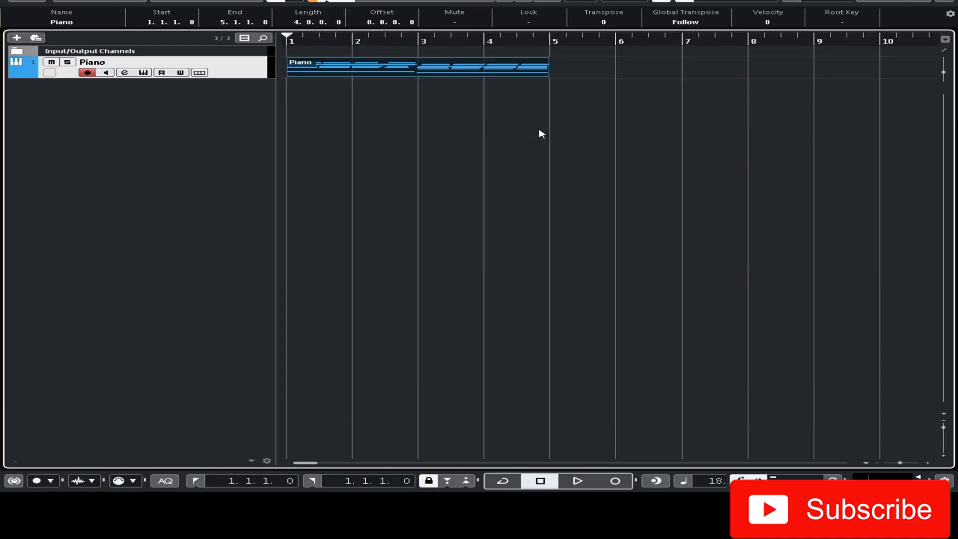
Step: Play the four-bar piano part and duplicate it directly behind the original, starting at bar 5
key(space)
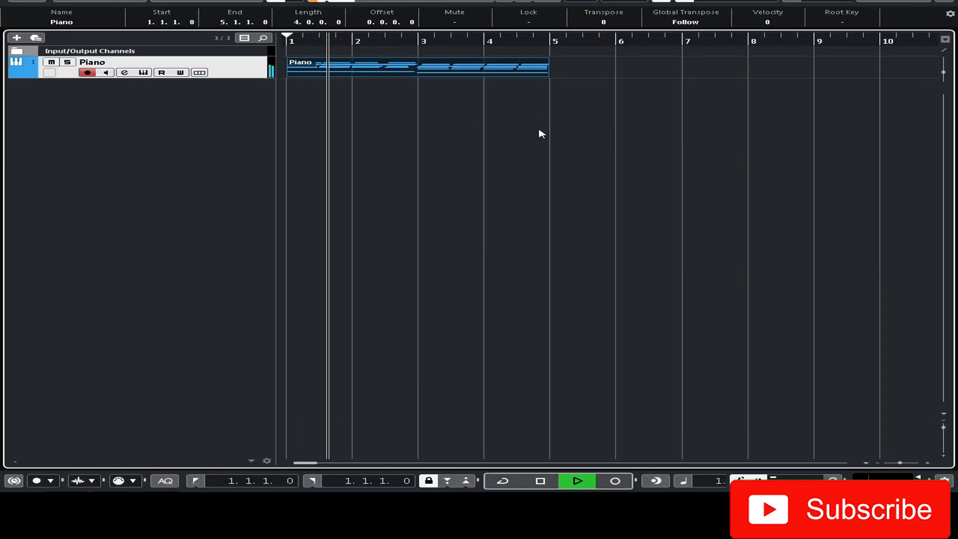
click(541, 131)
drag(566, 71, 399, 104)
click(580, 97)
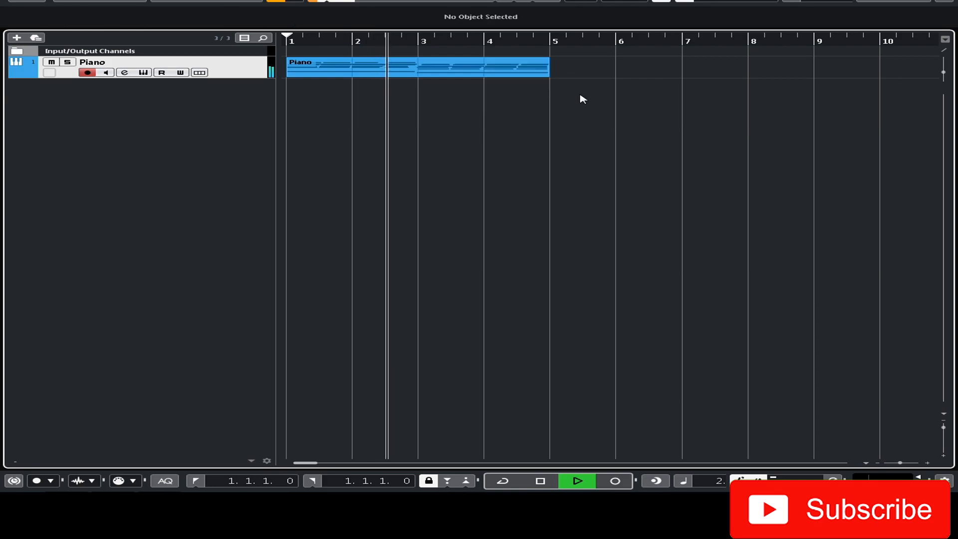
click(391, 72)
key(ctrl+d)
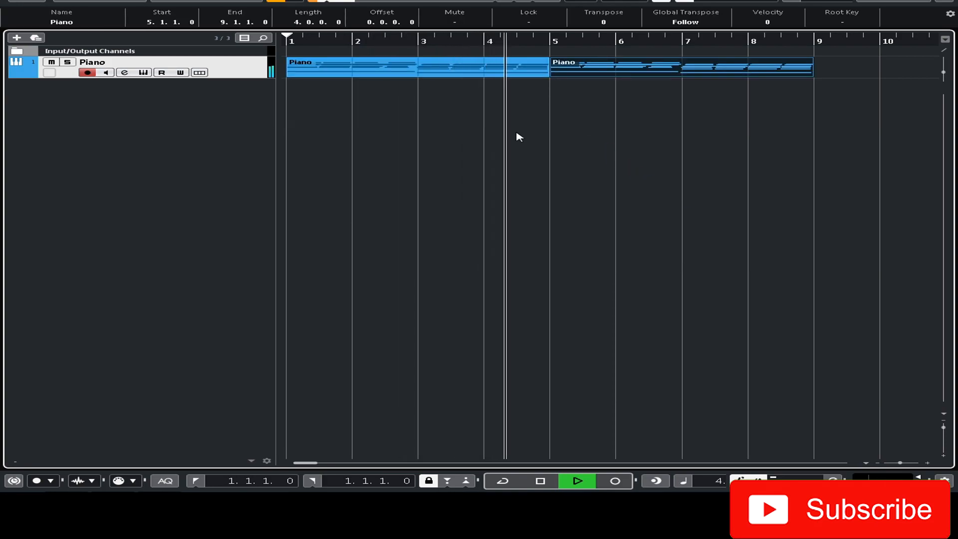
Step: Stop playback and search the media library for "kick"
key(space)
click(905, 4)
text(k)
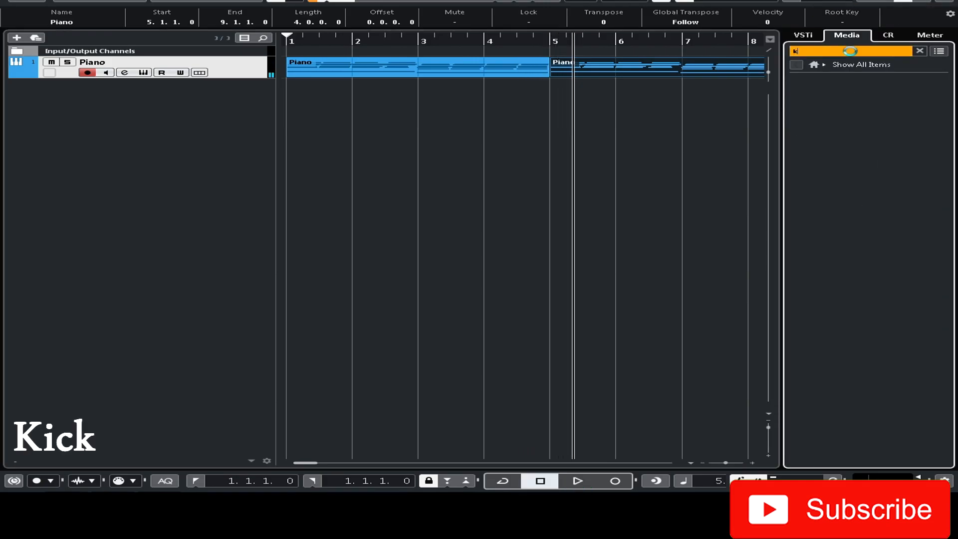
text(ick)
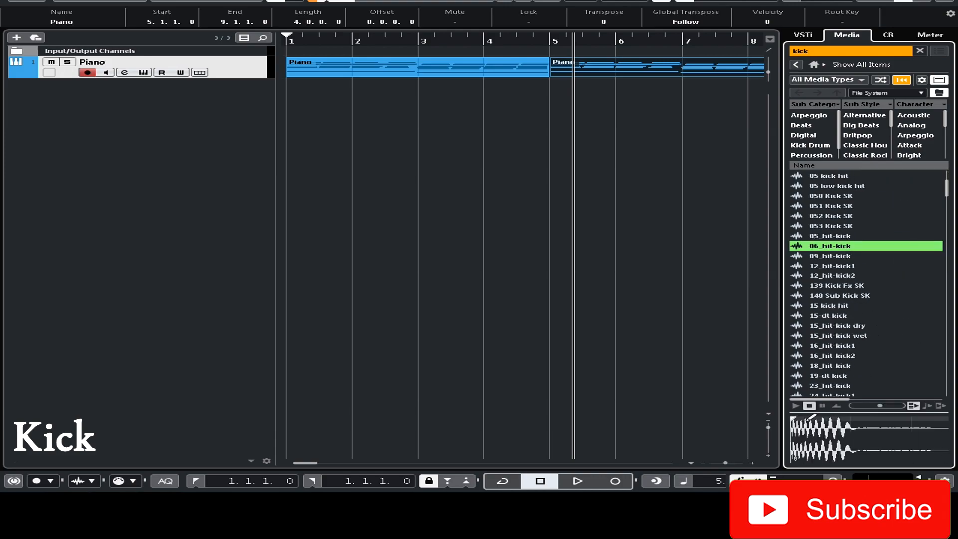
Step: Audition several kick samples and create a sampler track from 18_hit-kick
click(821, 257)
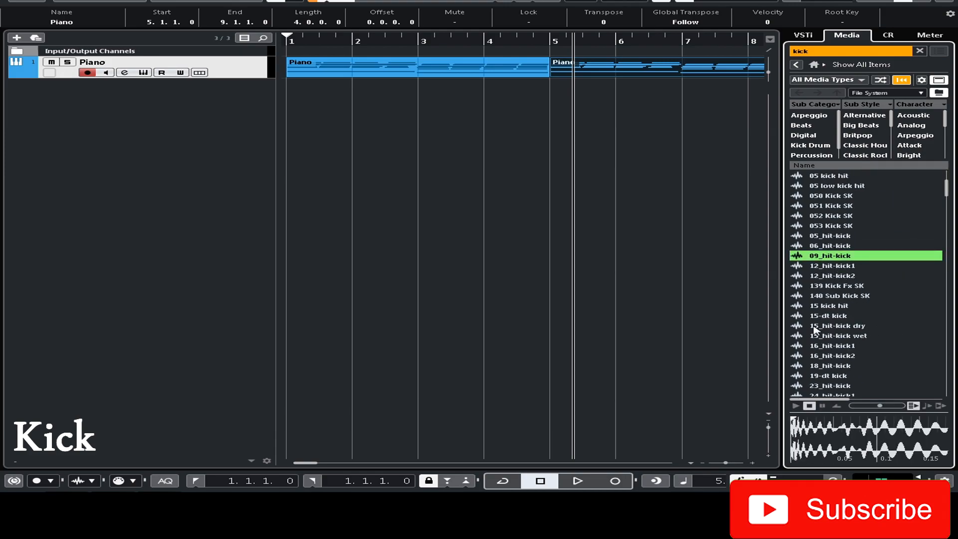
click(832, 355)
click(801, 368)
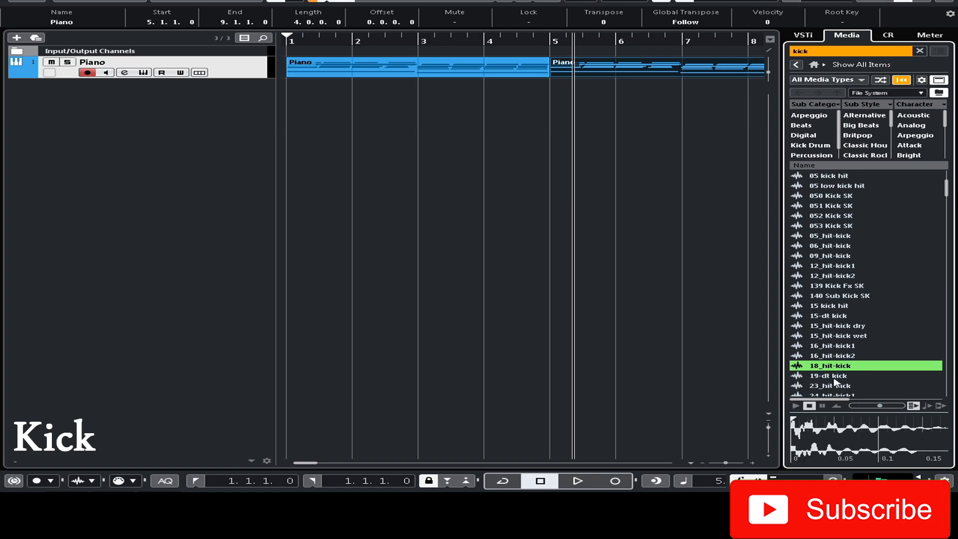
right_click(803, 373)
click(823, 389)
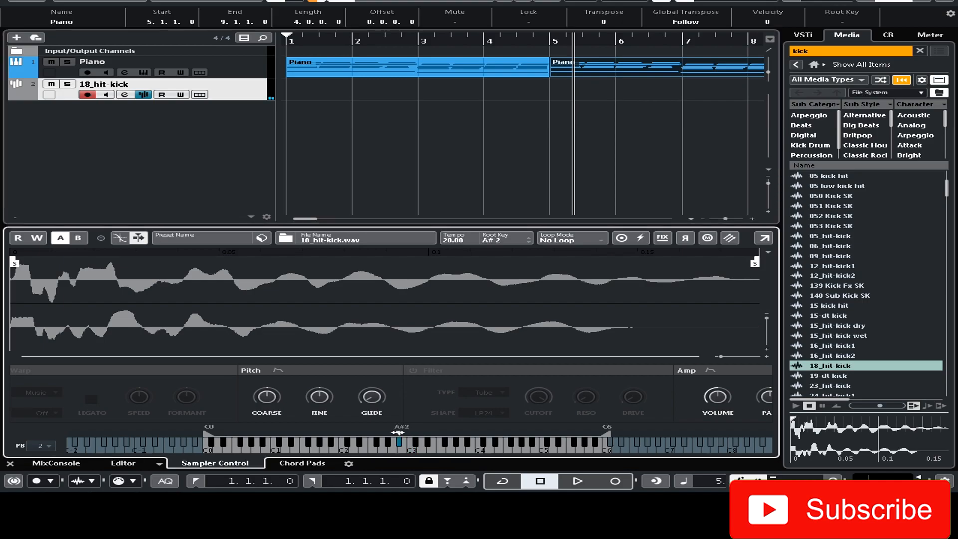
Step: Set the kick sampler's root key to F#2 and turn on AudioWarp in Solo mode
click(903, 2)
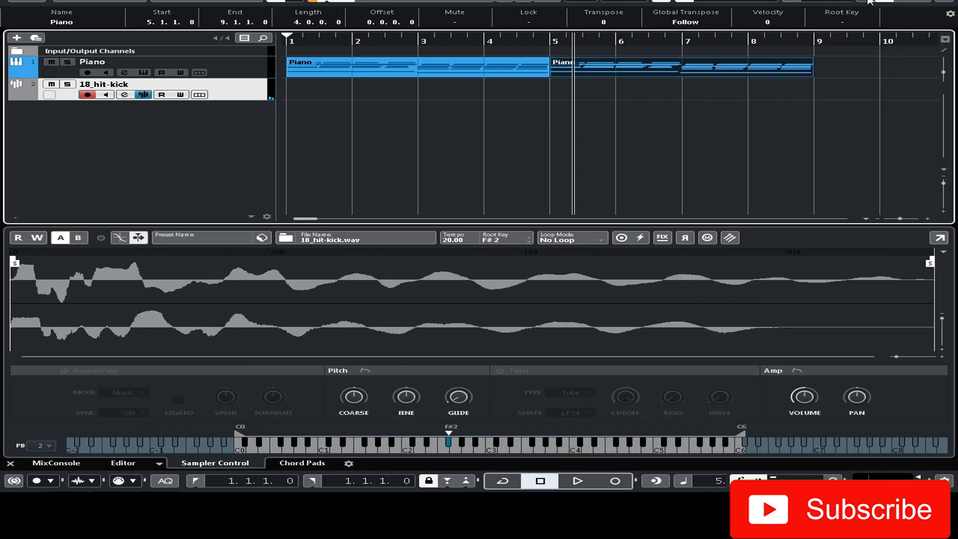
click(866, 1)
click(868, 3)
click(63, 371)
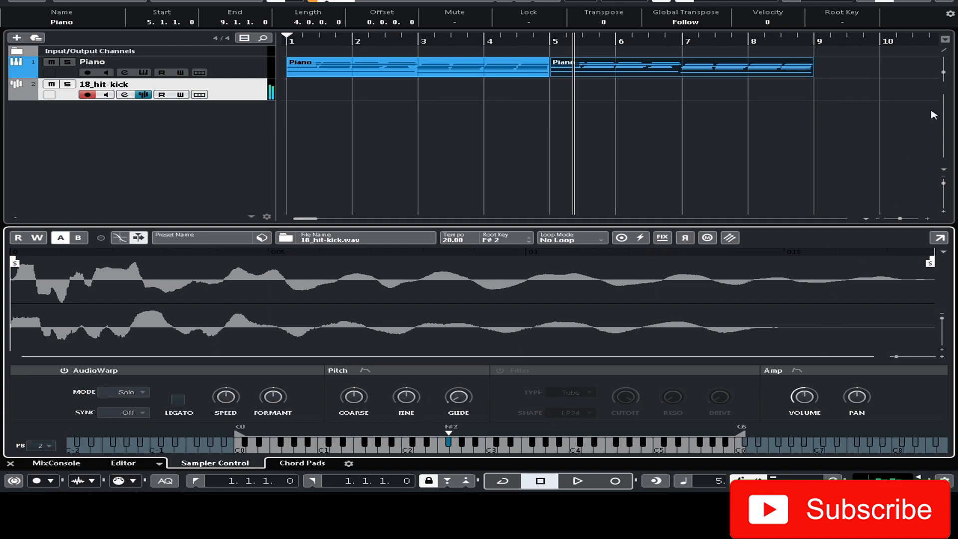
Step: Record the kick pattern alongside the piano up to bar 9 and set its note velocities to 127
click(885, 2)
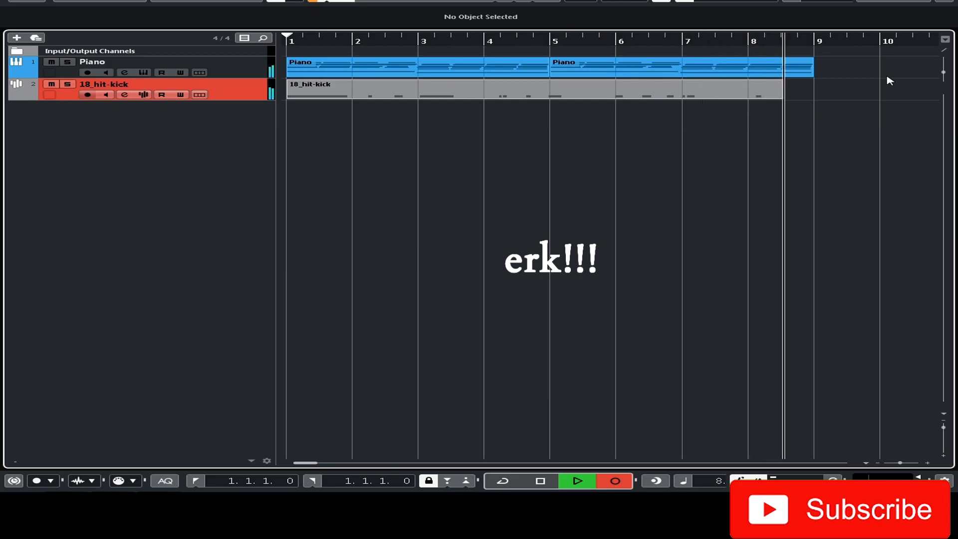
key(space)
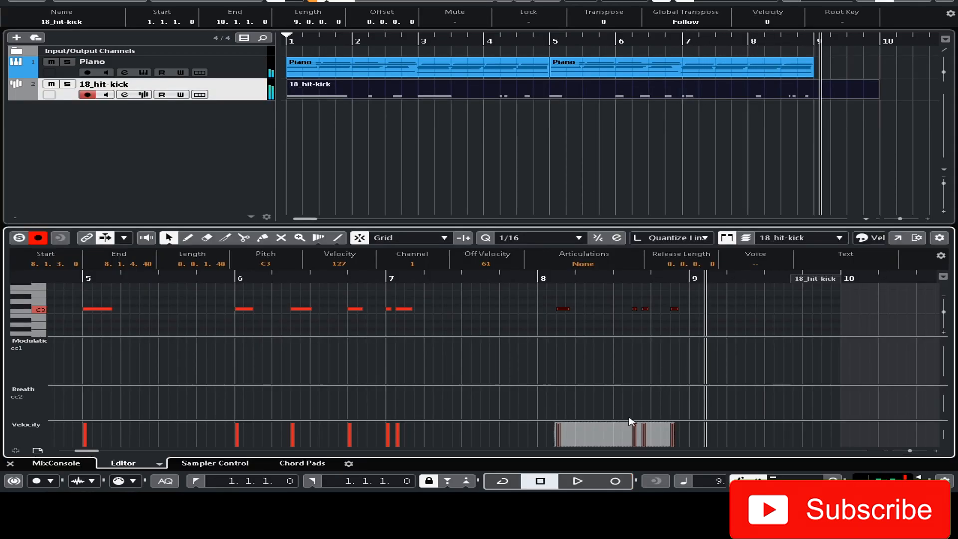
click(423, 303)
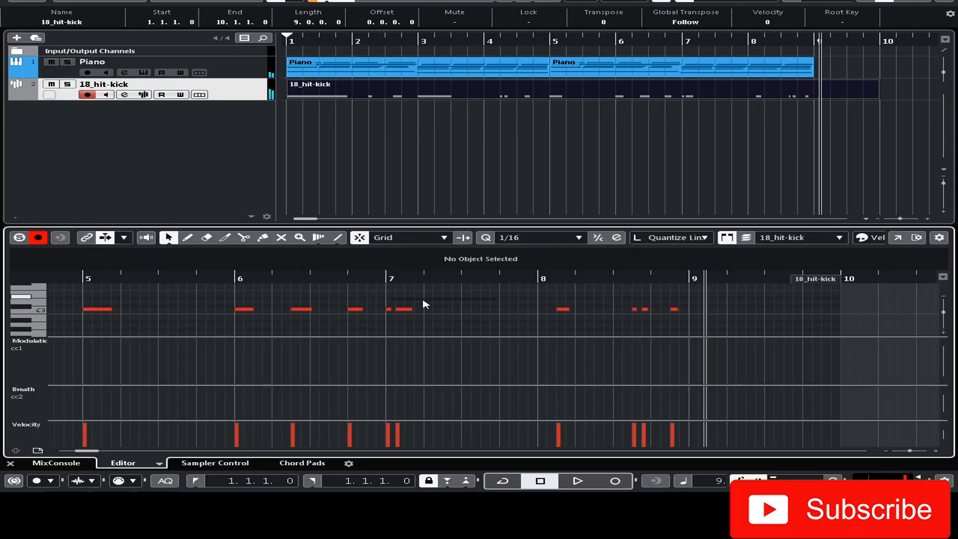
Step: Play the recorded kick pattern from bar 1 in the note editor to check its timing
scroll(71, 315, left, 5)
scroll(91, 315, left, 3)
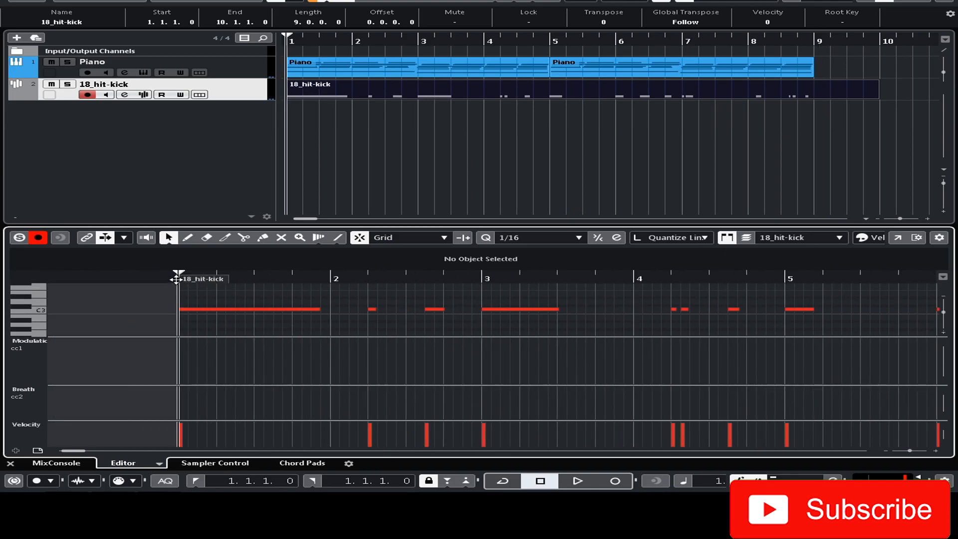
key(space)
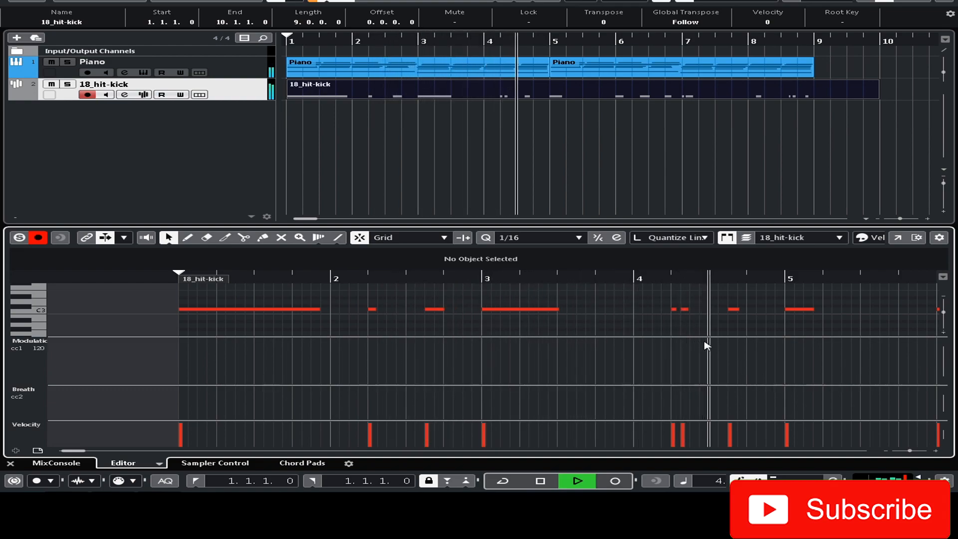
Step: Close the note editor and shorten the 18_hit-kick part so it ends at bar 9 with the piano
drag(910, 450, 905, 451)
key(Return)
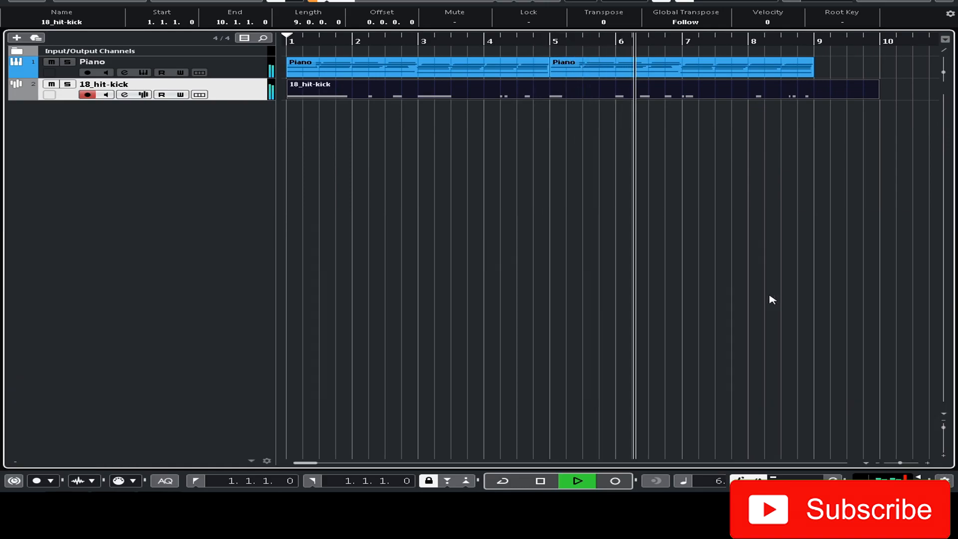
drag(878, 97, 809, 97)
click(839, 102)
Step: Search the media library for "snap" and create a sampler track from hsk_Snap
key(space)
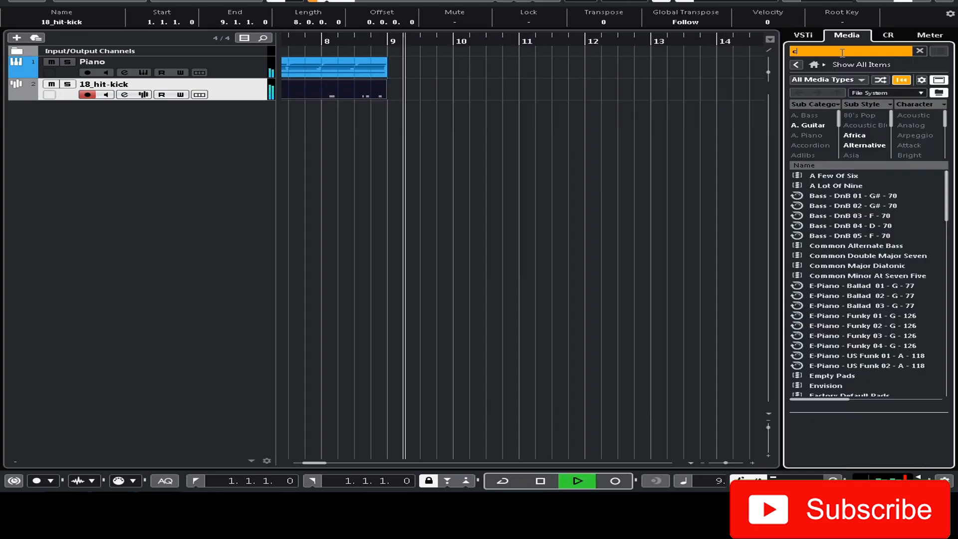
text(nap)
click(849, 226)
click(849, 205)
right_click(848, 206)
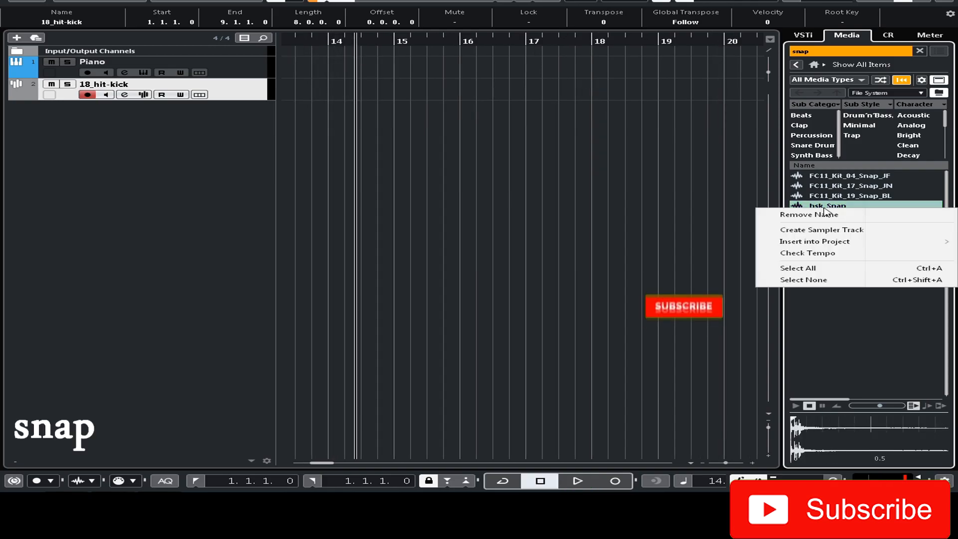
click(845, 230)
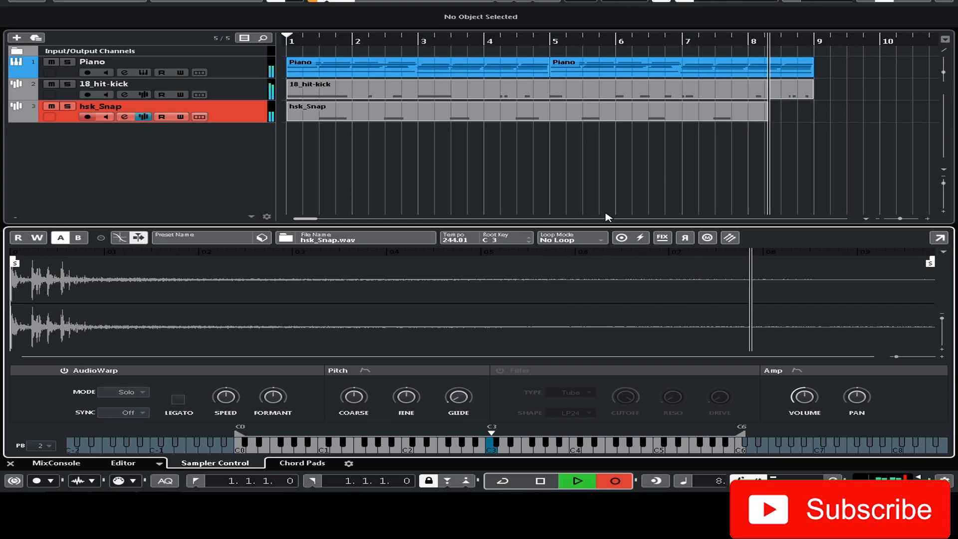
Step: Record the snap pattern over the piano and kick up to bar 9 and set its note velocities to 127
key(space)
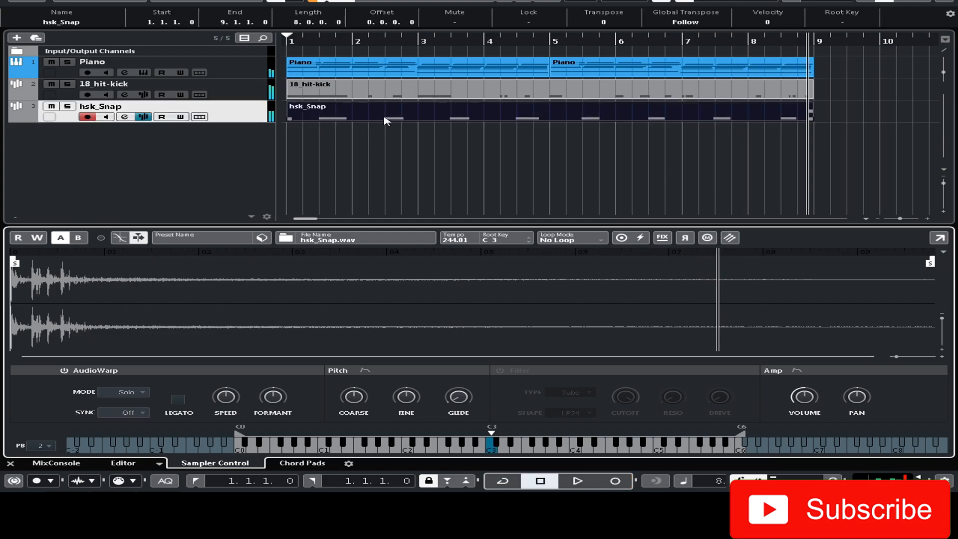
double_click(386, 121)
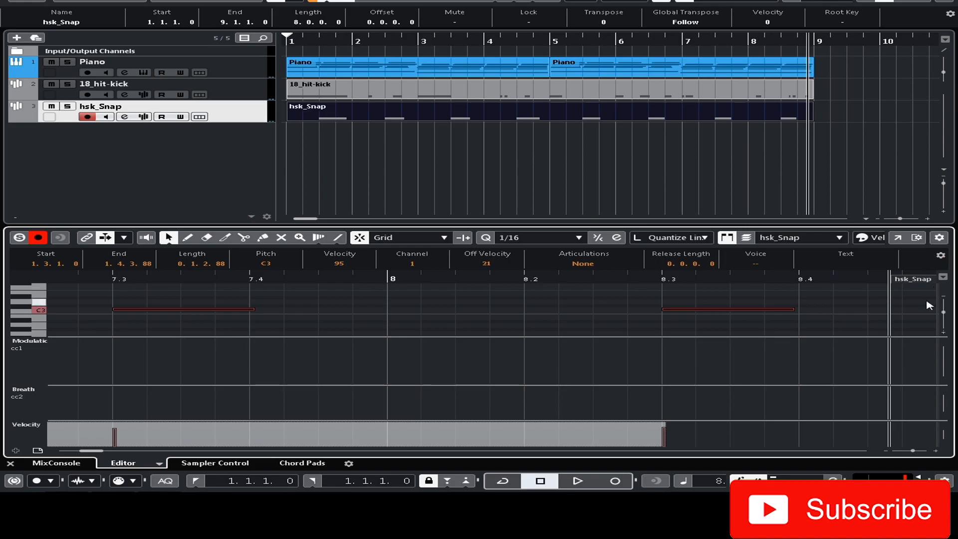
drag(913, 452, 897, 450)
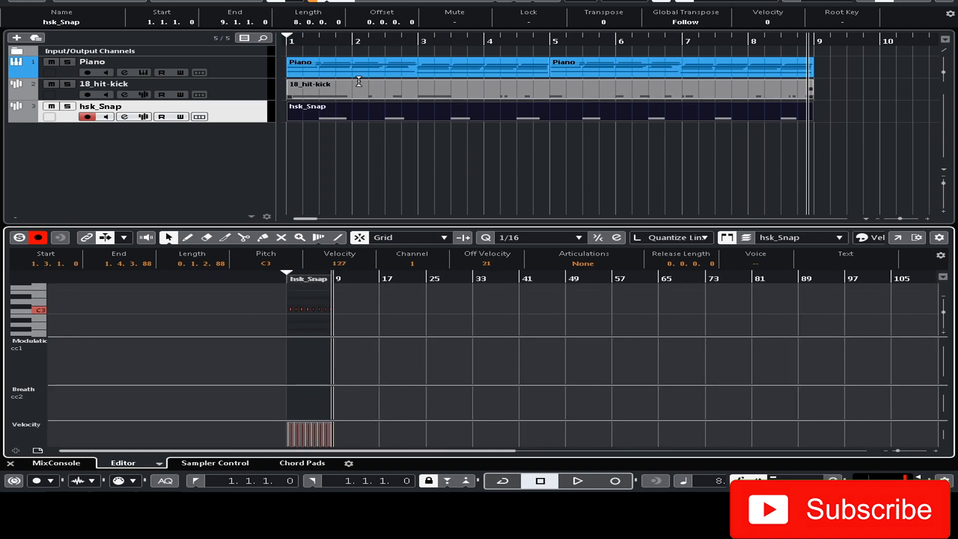
Step: Play the piano, kick and snap tracks together from bar 1
key(space)
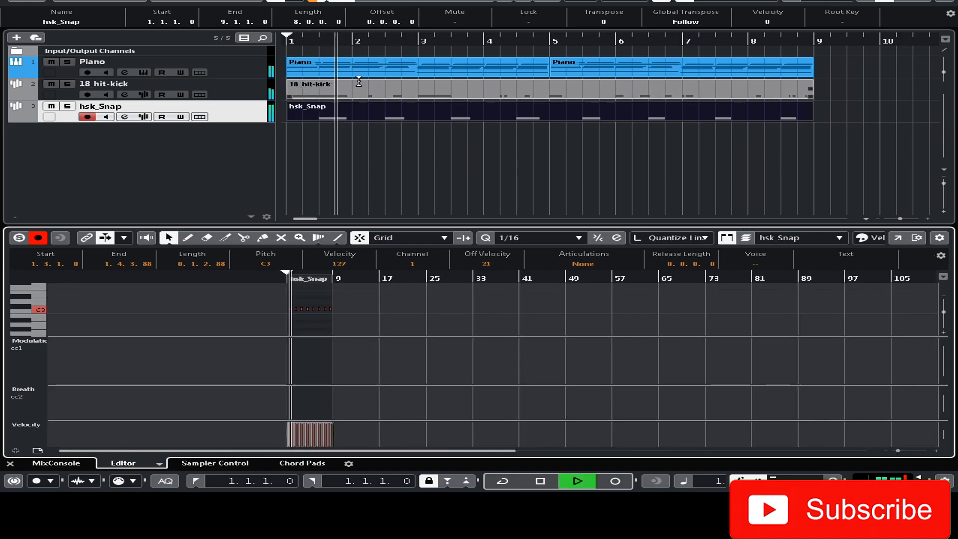
key(space)
key(space)
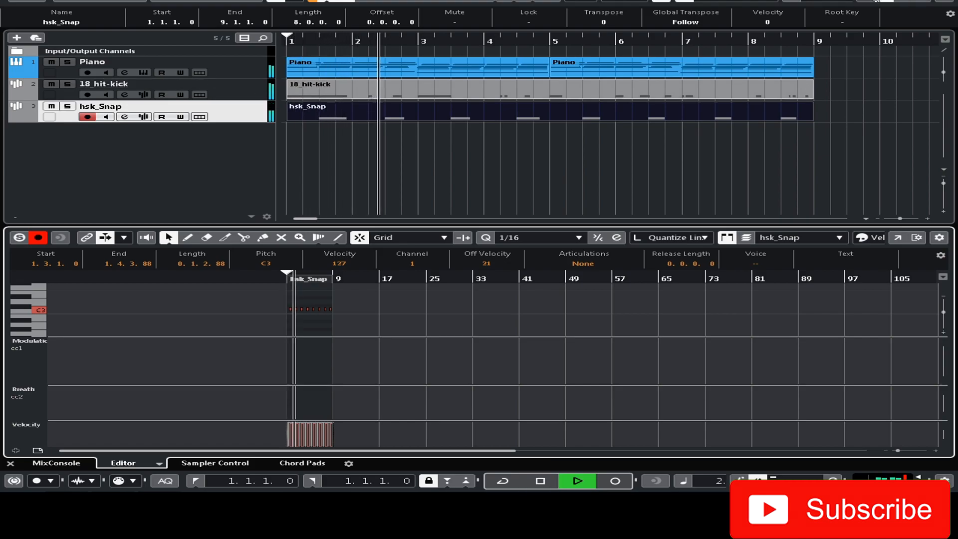
Step: Lower the track volumes to about -5.86 for hsk_Snap, -6.89 for 18_hit-kick and -4.34 for Piano, and open the MixConsole
key(ctrl+alt+l)
drag(110, 99, 94, 106)
key(Up)
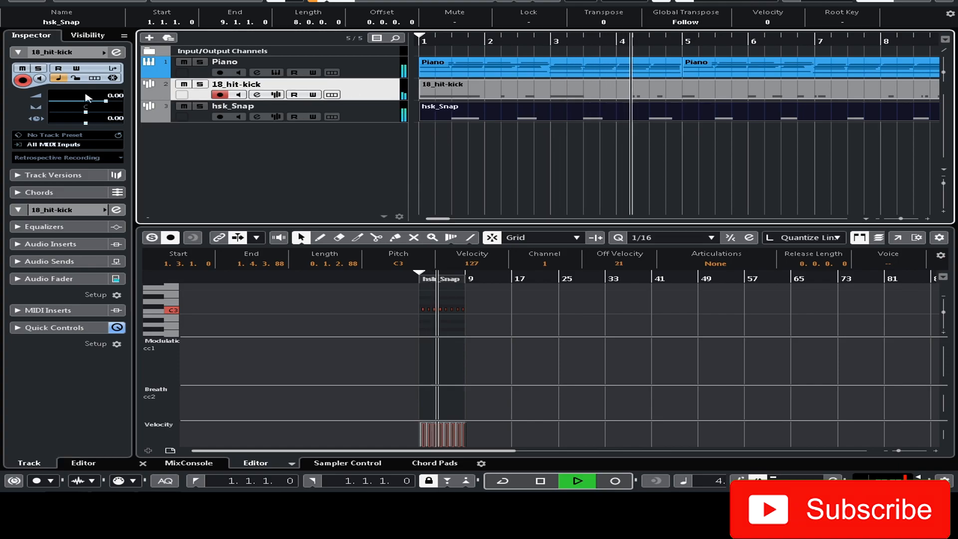
key(Up)
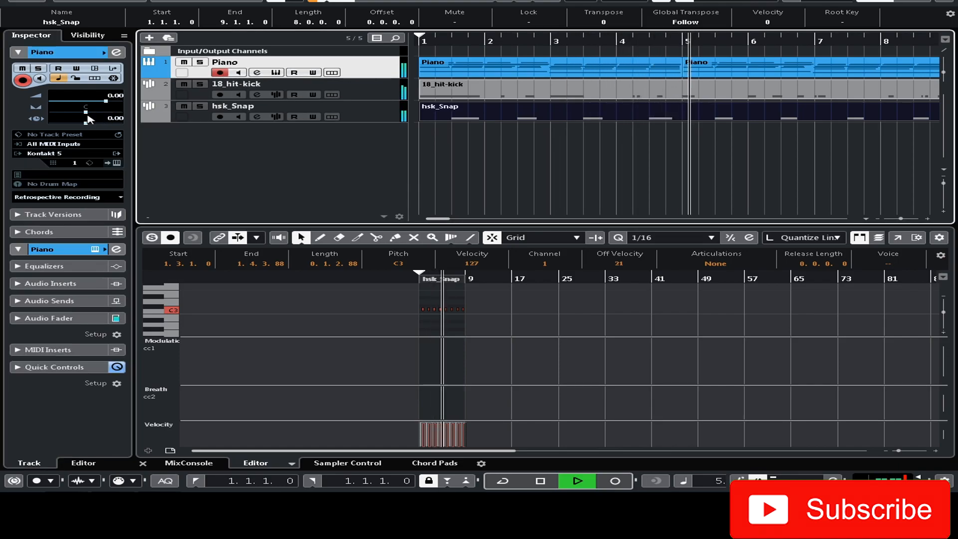
drag(93, 102, 94, 101)
key(F3)
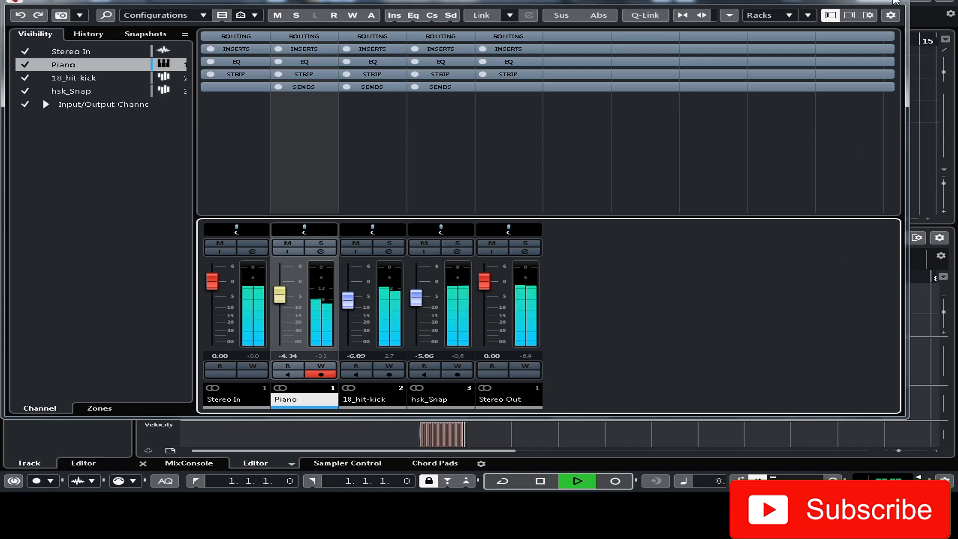
Step: Close the MixConsole and restart playback of the project from bar 1
click(896, 1)
key(space)
key(period)
key(space)
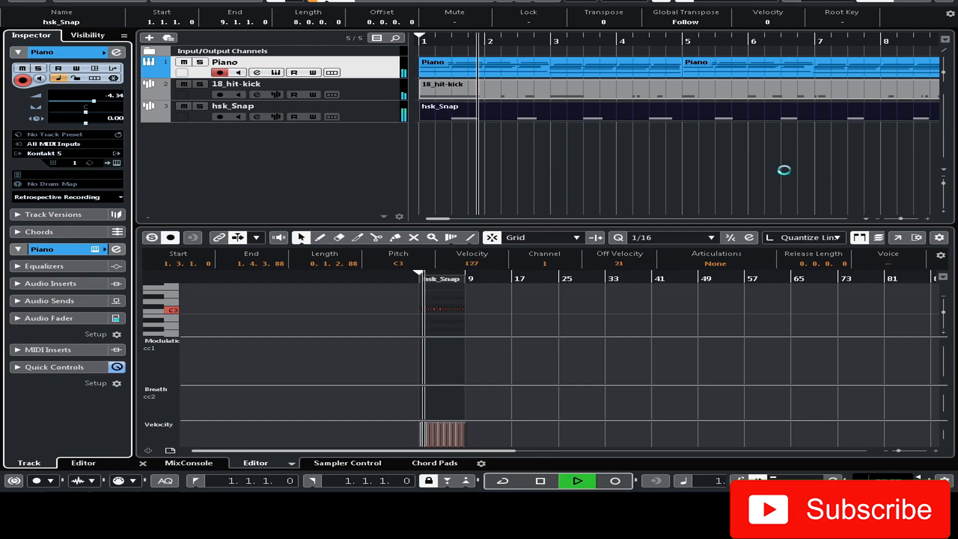
Step: Color the 18_hit-kick and hsk_Snap tracks and their events red, and stop playback
click(379, 98)
ctrl+click(381, 119)
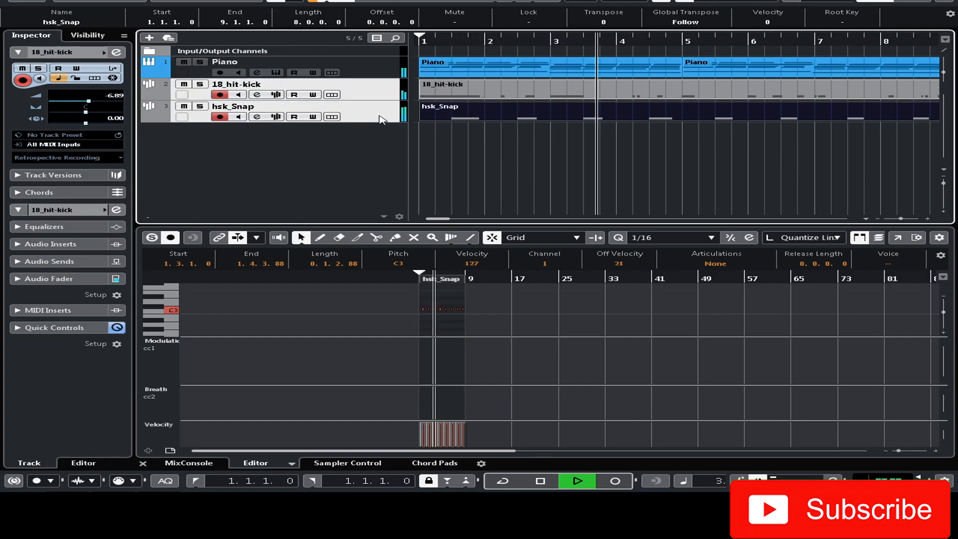
click(591, 3)
click(584, 27)
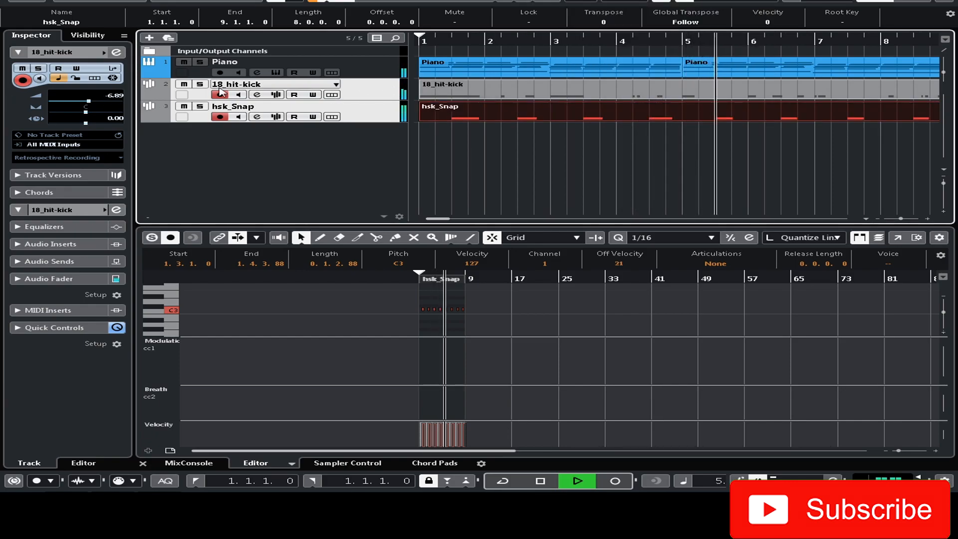
click(426, 154)
click(174, 108)
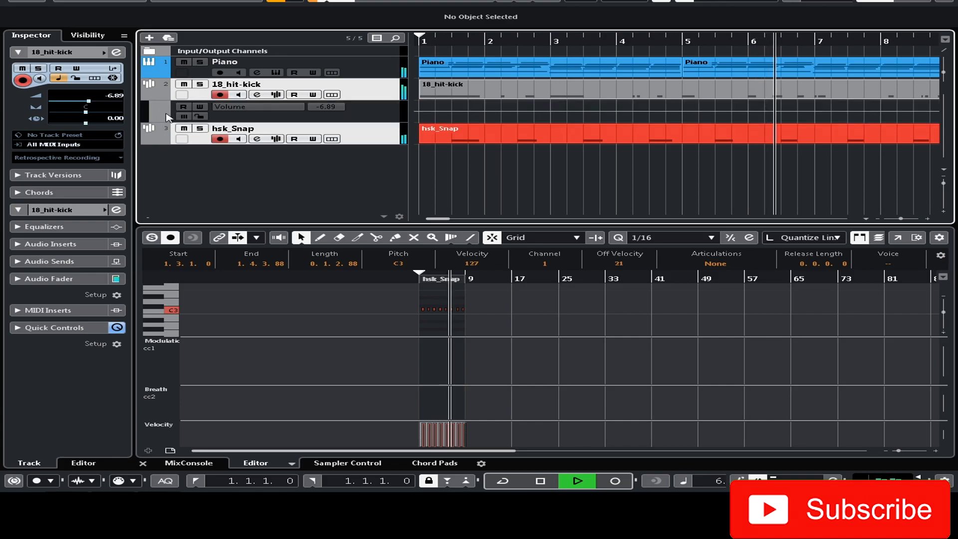
click(149, 98)
click(215, 113)
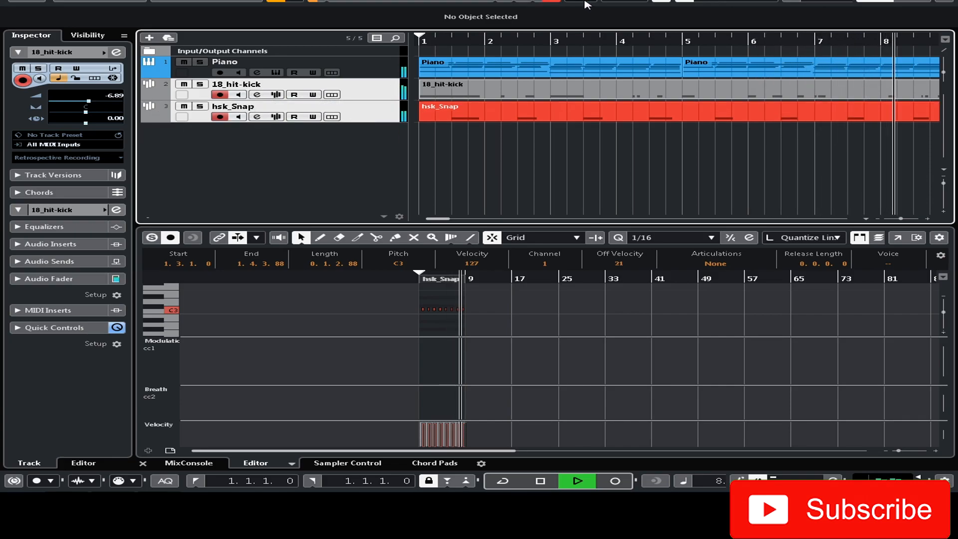
click(551, 2)
click(582, 25)
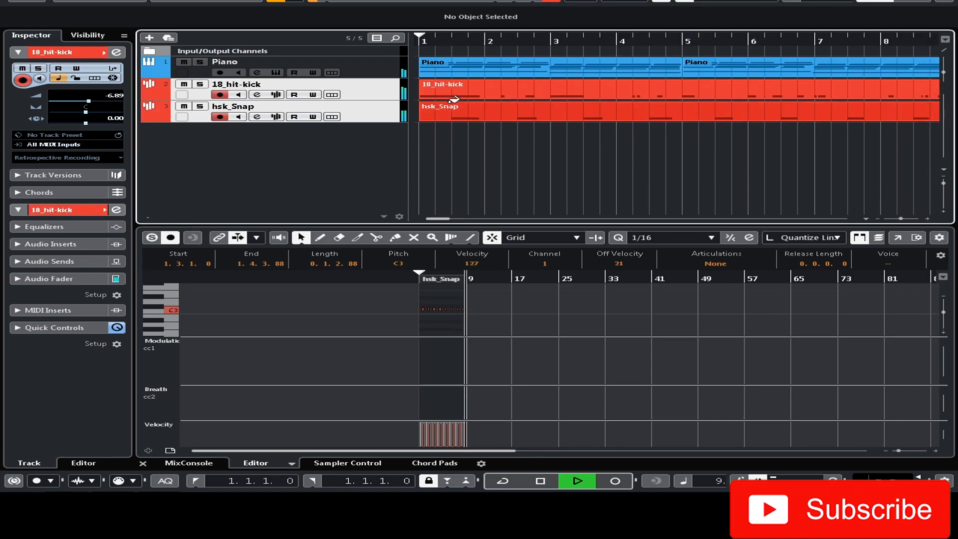
key(space)
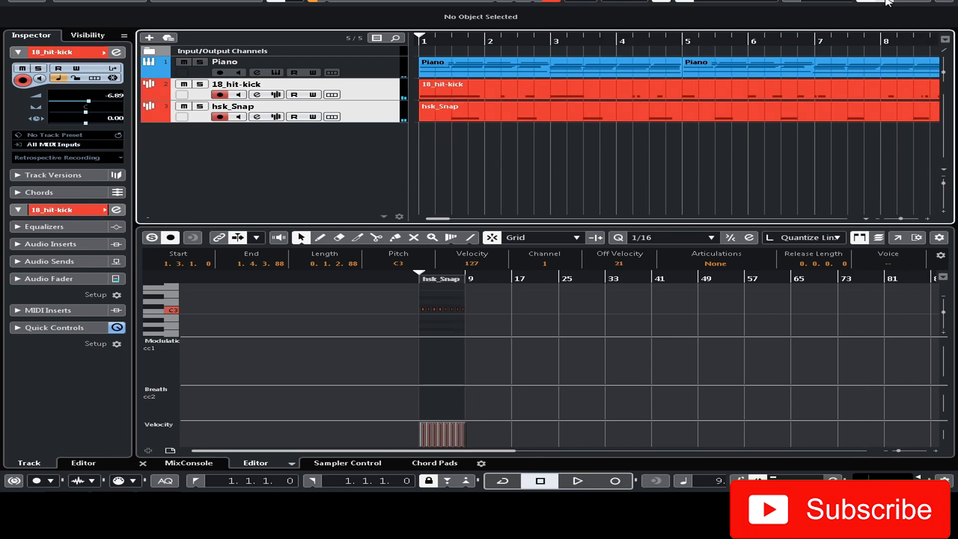
Step: Hide the lower editor, show the media library and search it for "hihat"
click(887, 2)
click(905, 1)
click(843, 51)
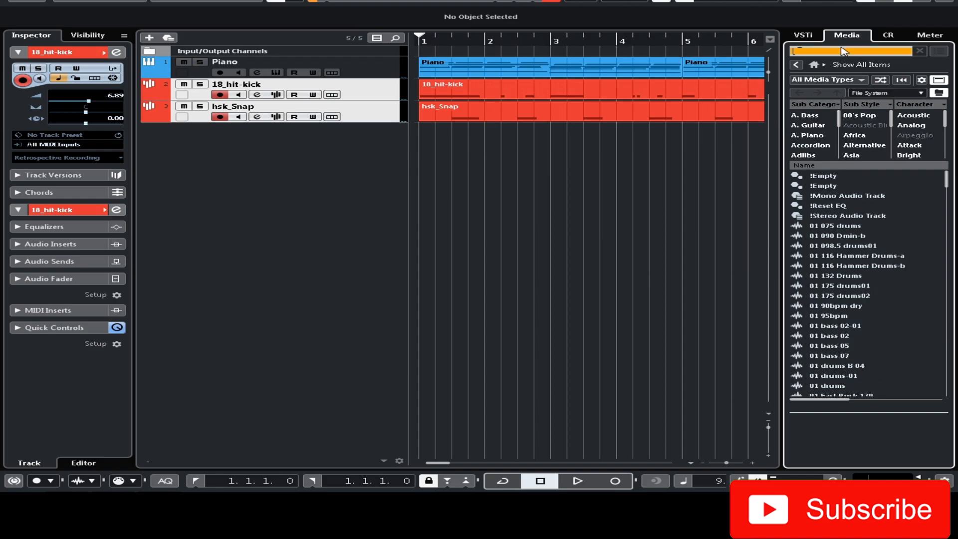
text(hat)
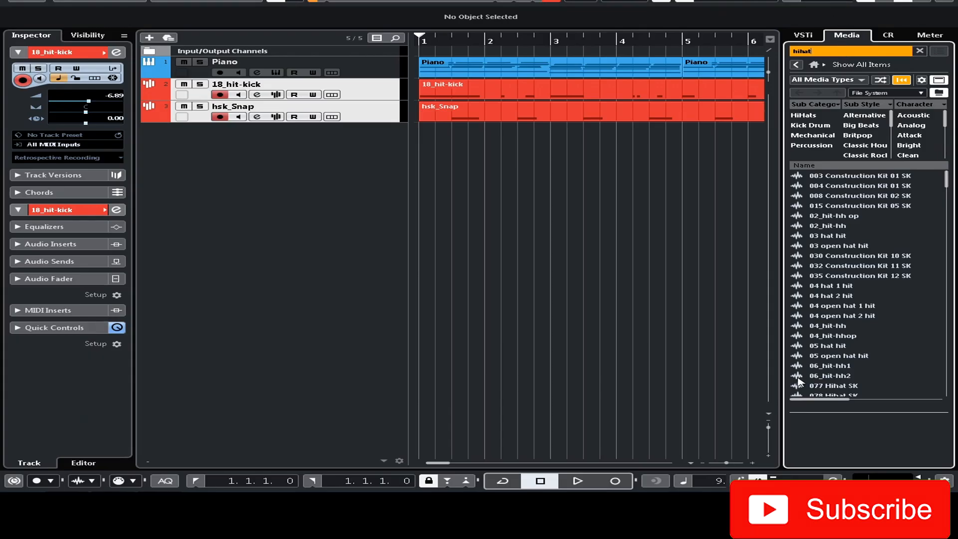
Step: Audition several hi-hat samples and create a sampler track from 04 hat 1 hit
click(848, 355)
click(878, 346)
click(864, 366)
click(861, 376)
click(848, 325)
click(843, 316)
click(840, 306)
click(843, 296)
click(845, 285)
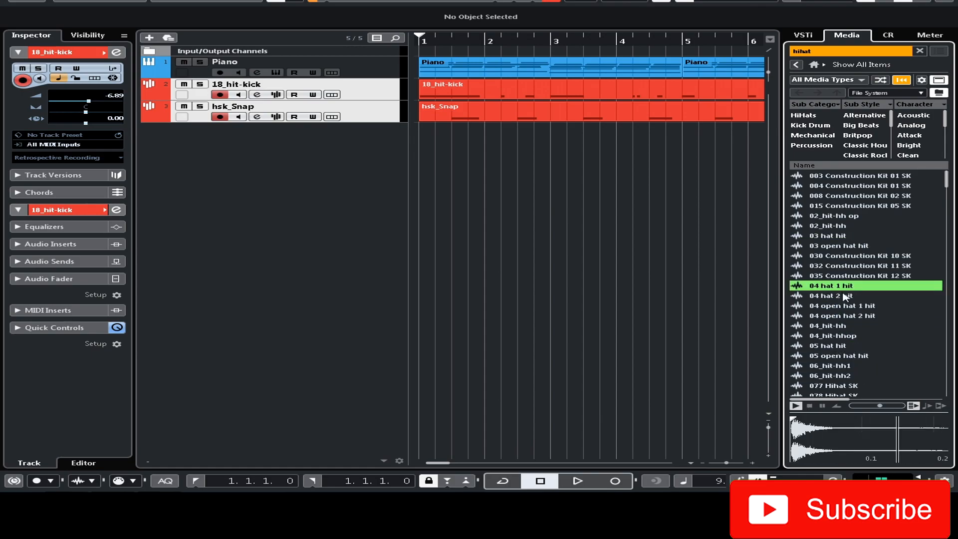
right_click(833, 290)
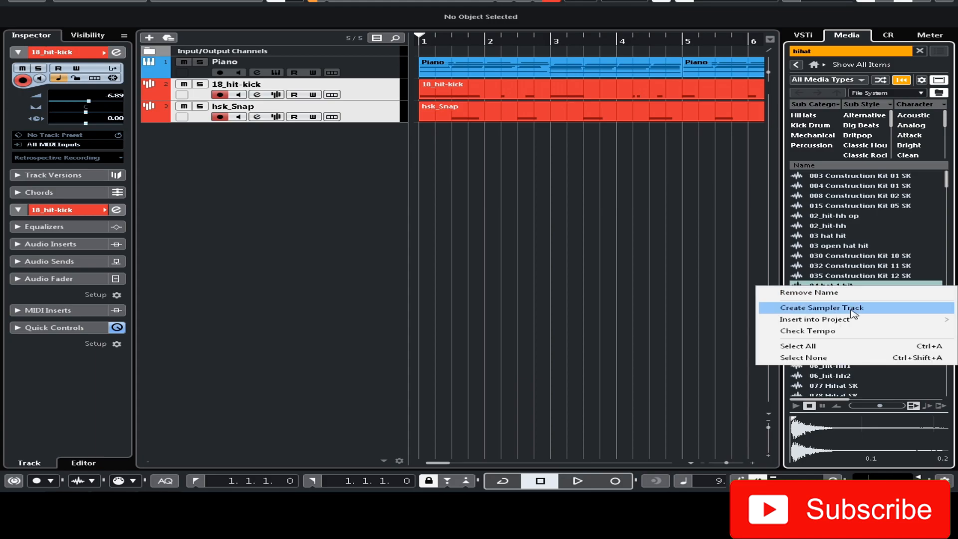
click(796, 312)
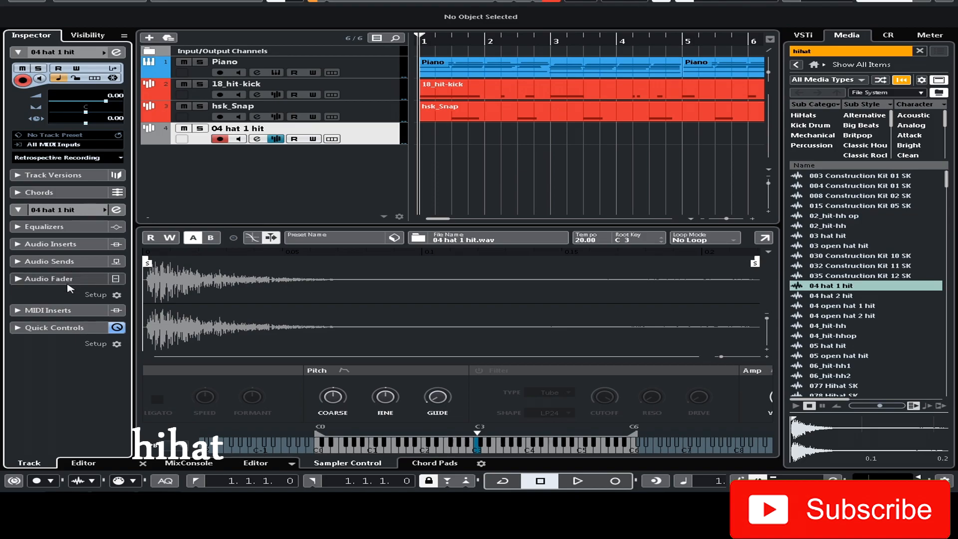
Step: Insert the StepDesigner MIDI effect on the 04 hat 1 hit track, with C3 hits on steps 1, 5, 13, 15 and G#2 on 6 to 8
click(48, 310)
click(65, 142)
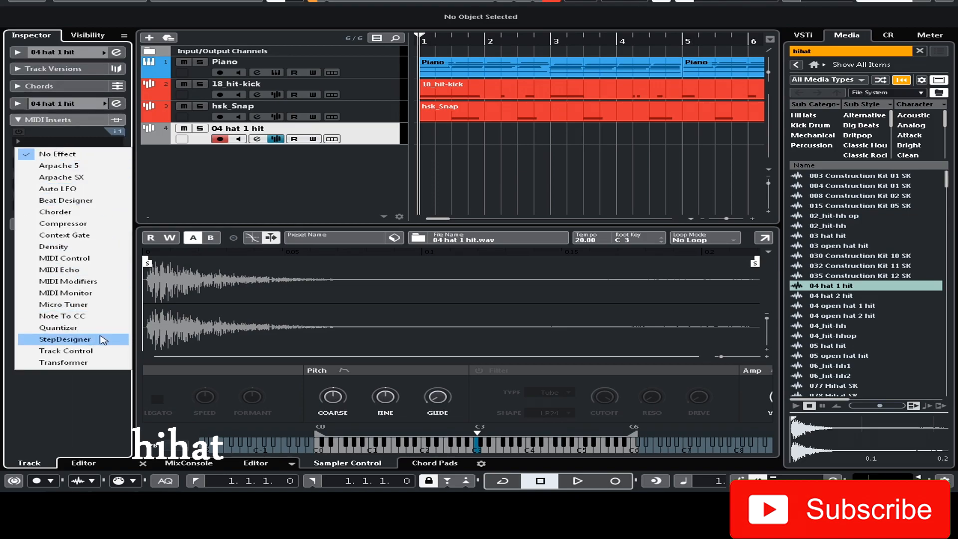
click(100, 339)
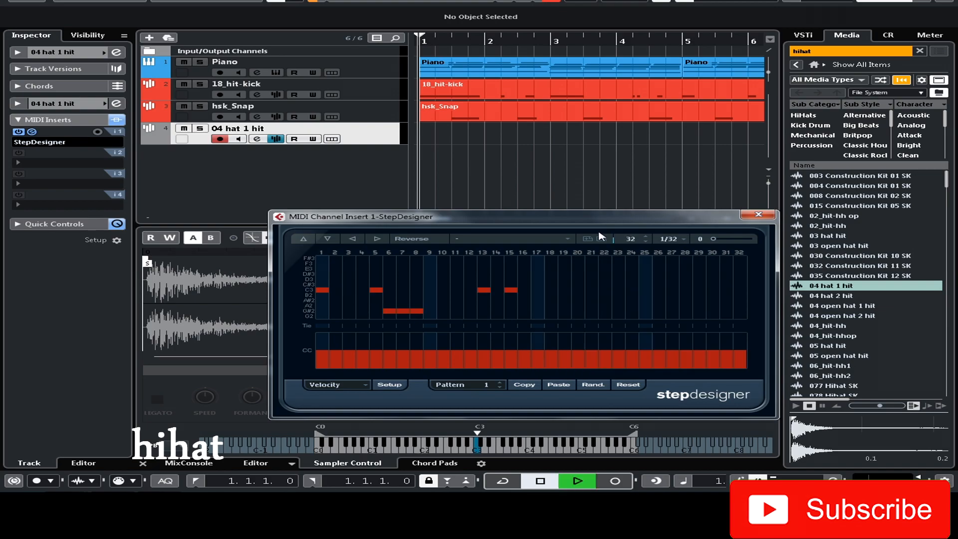
Step: Play the project and add C3 hits on steps 21, 23, 24 and 25 of the StepDesigner pattern
key(space)
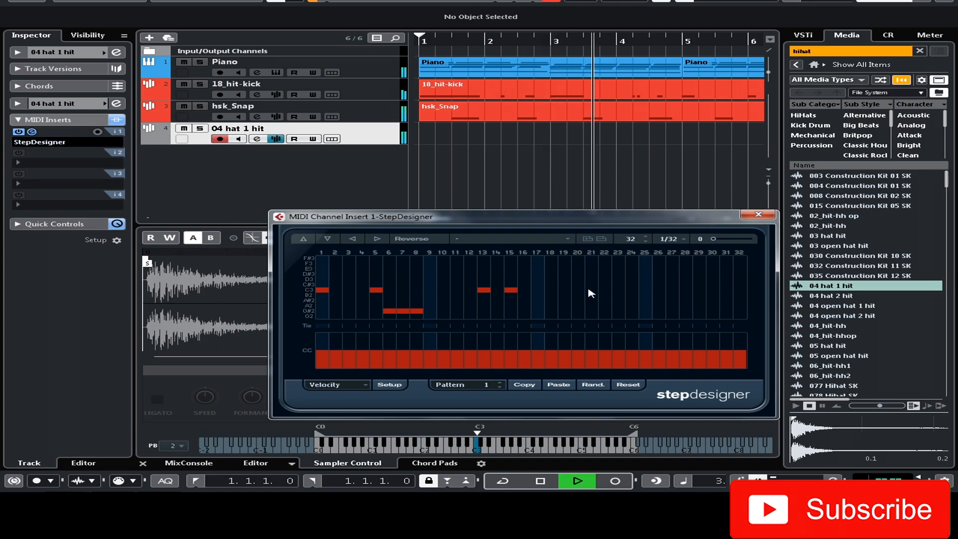
click(632, 285)
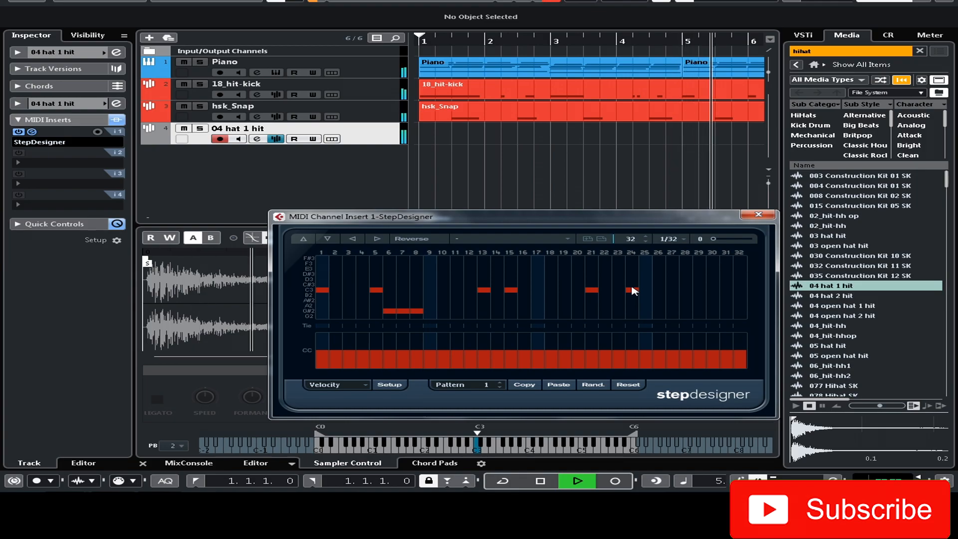
click(620, 290)
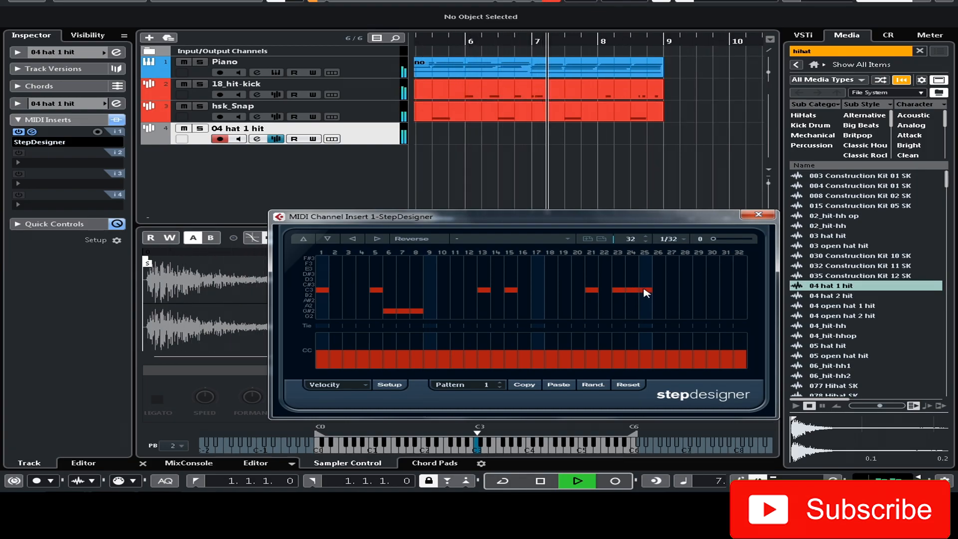
Step: Lower the velocities of steps 24 and 6 to 8, put F2 hits on steps 23, 25 and 27, and replay from bar 1
click(633, 365)
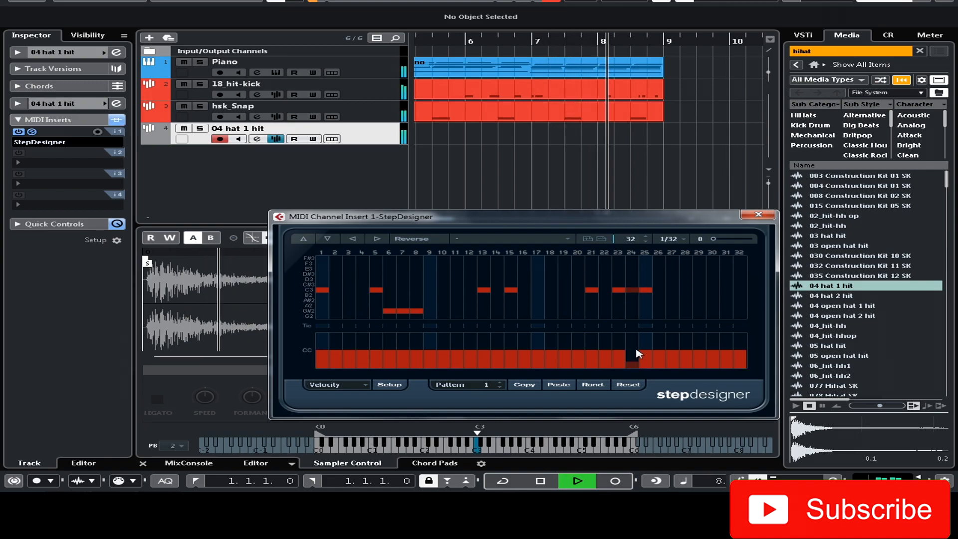
click(636, 355)
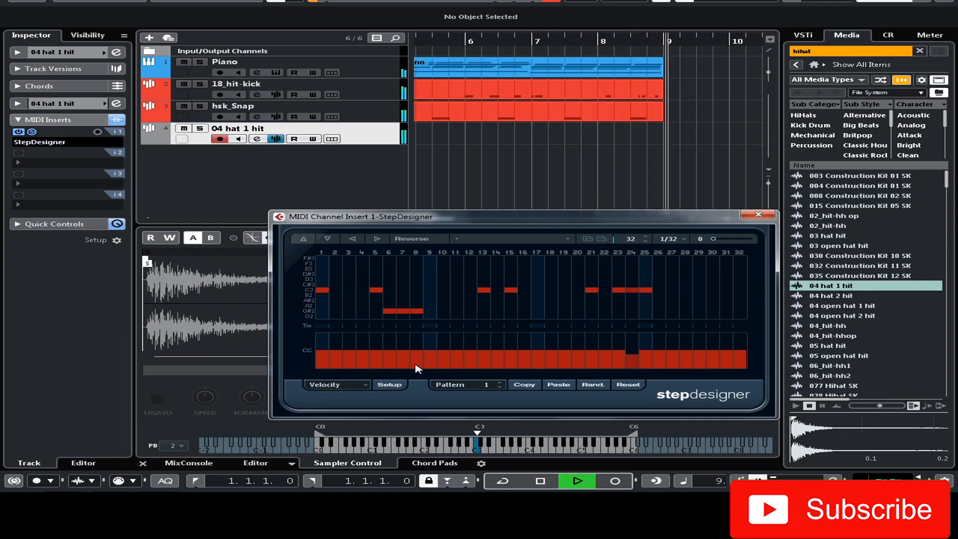
drag(394, 365, 413, 361)
key(space)
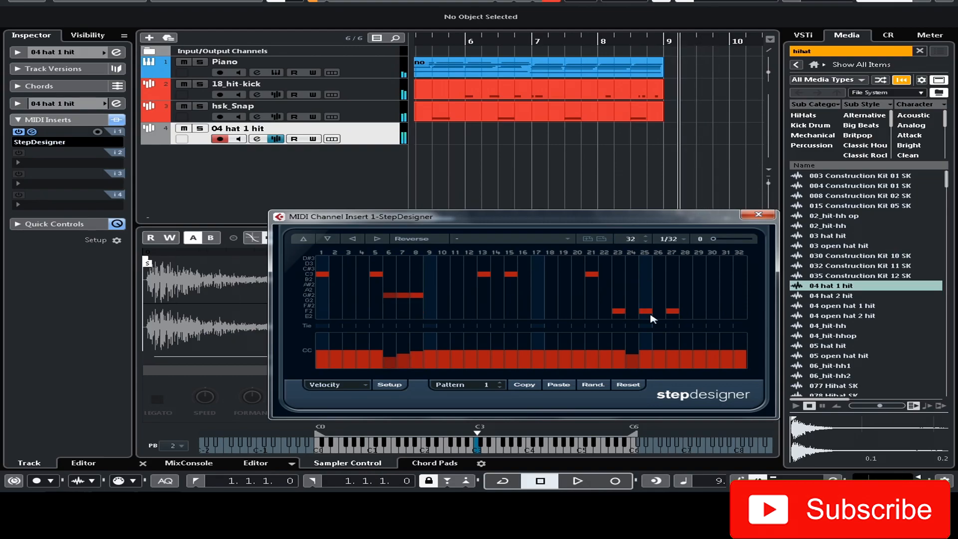
key(period)
key(space)
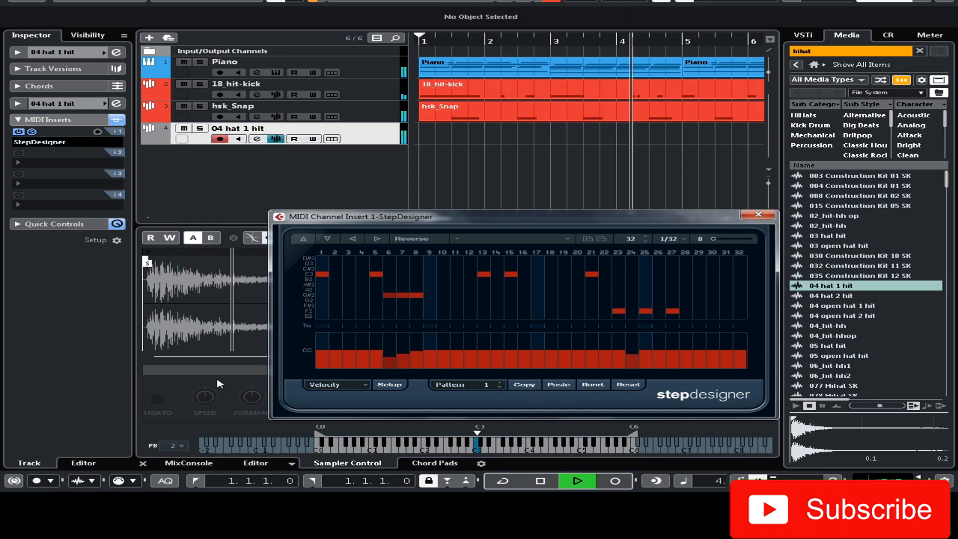
Step: Hide the Inspector and media library, show the hi-hat's Sampler Control across the full width, and replay from bar 1
click(887, 1)
click(903, 1)
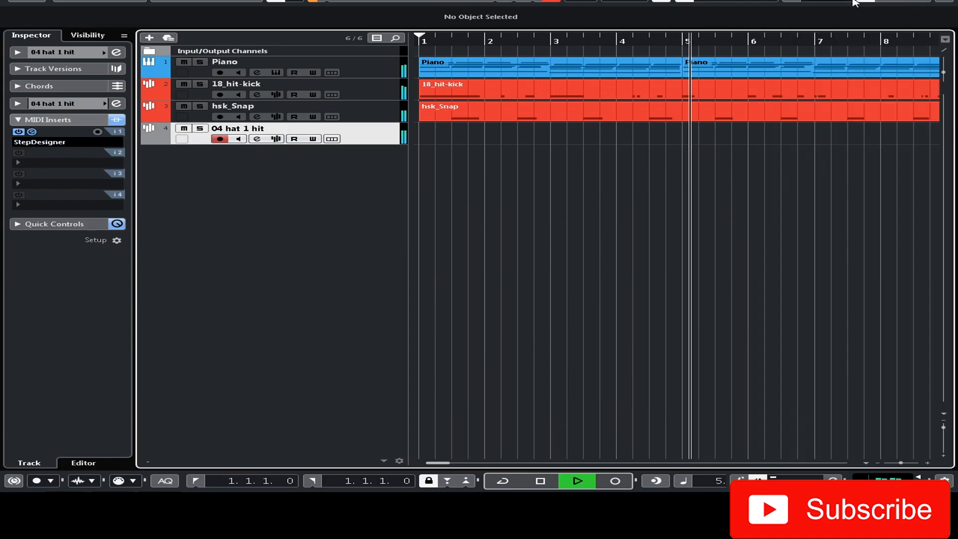
click(867, 1)
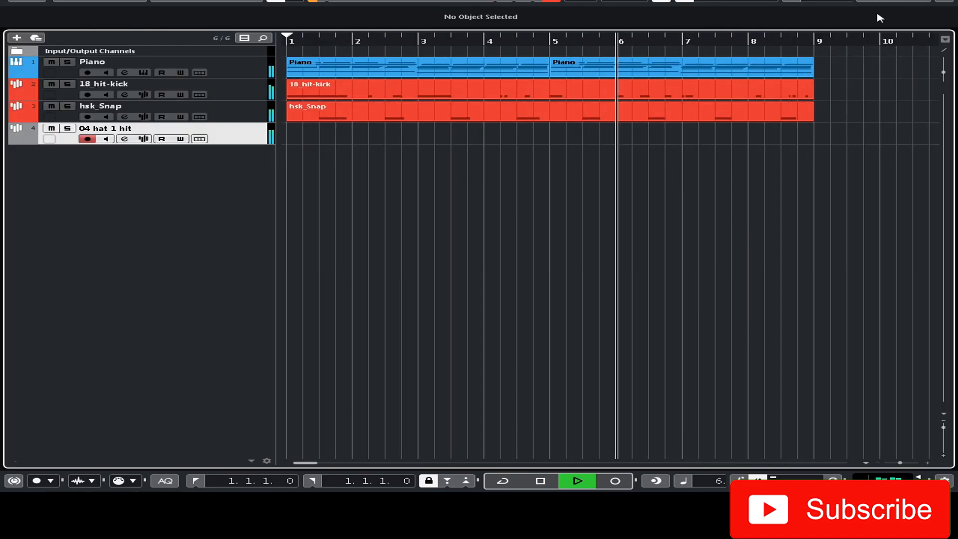
click(903, 1)
click(886, 1)
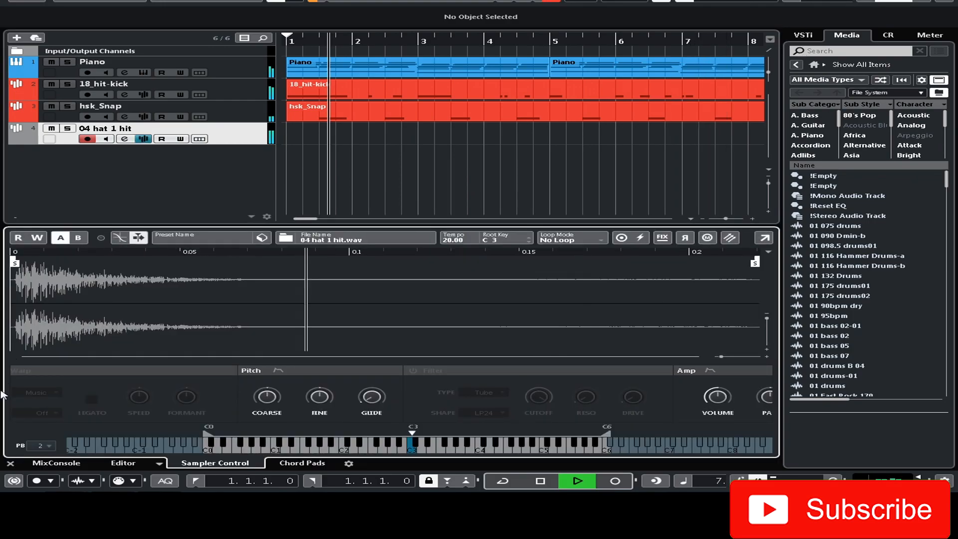
click(907, 2)
click(907, 1)
key(KP_Decimal)
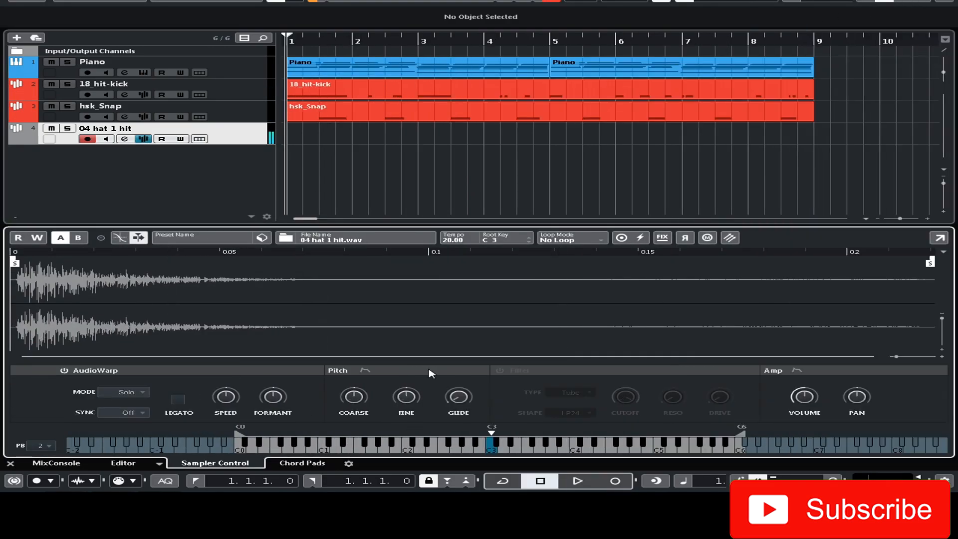
key(space)
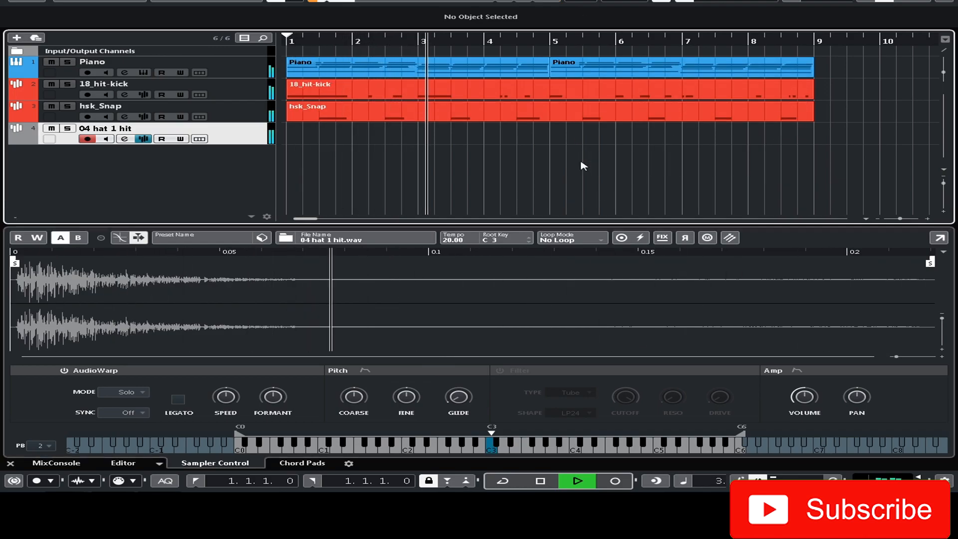
Step: Select all piano, kick and snap events and set the locators around them from bar 1 to bar 9
drag(804, 145, 307, 75)
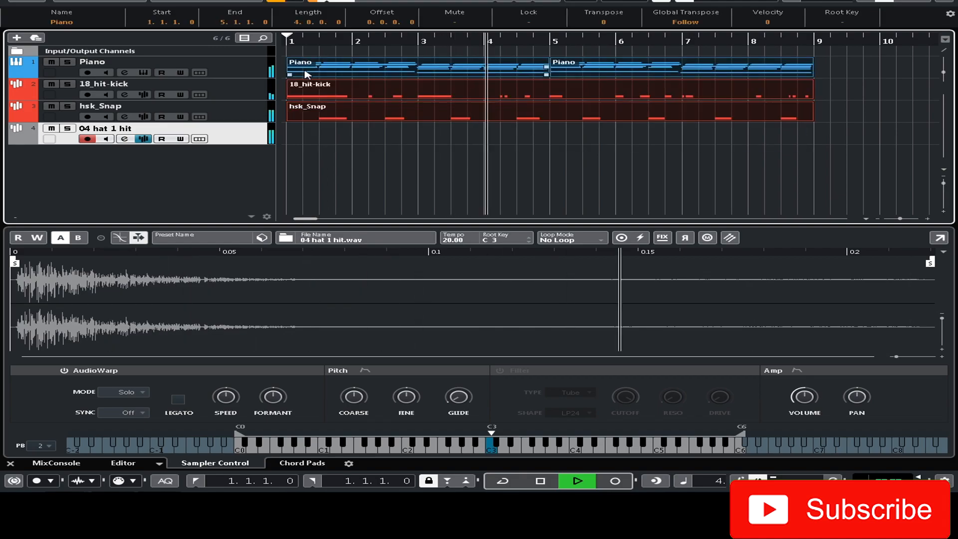
key(p)
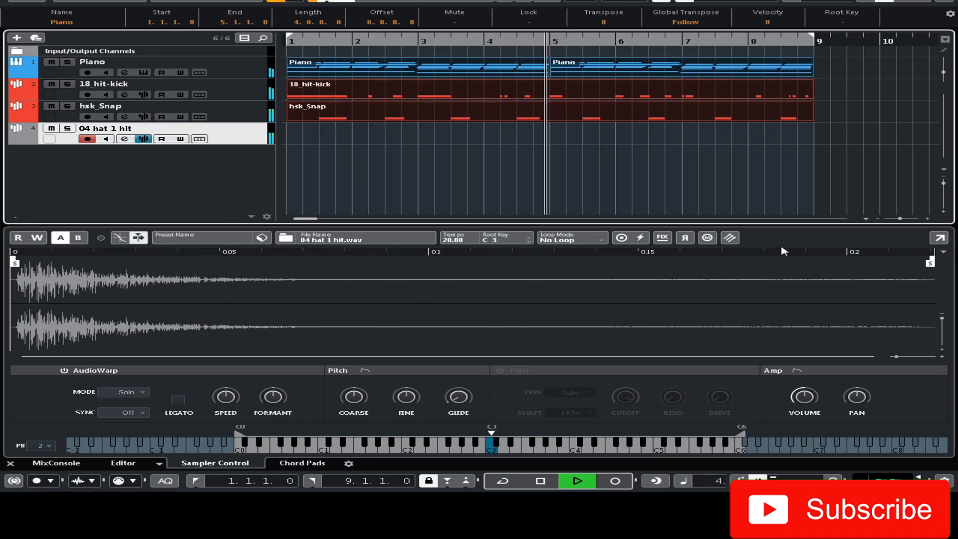
Step: Set the hi-hat's amp envelope to One Shot with a 7 ms attack, a hold point at about 0.11 s and a curved 0.09 s fade
click(796, 370)
drag(441, 336, 350, 352)
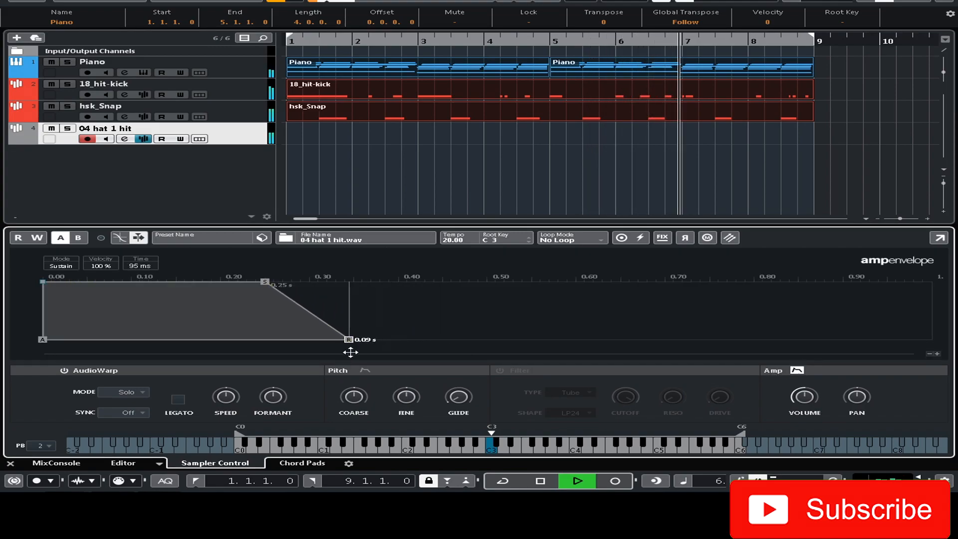
click(63, 270)
click(92, 300)
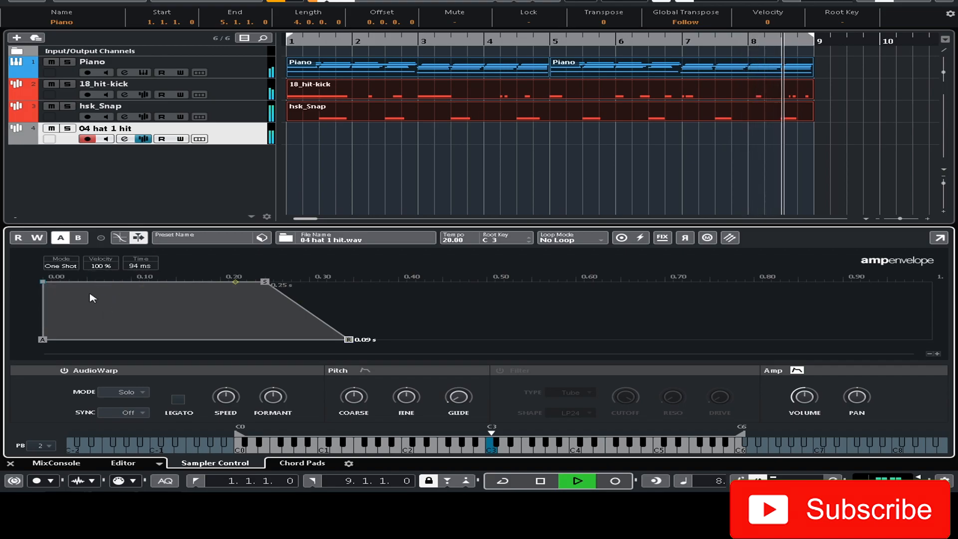
drag(297, 309, 293, 335)
drag(265, 281, 136, 262)
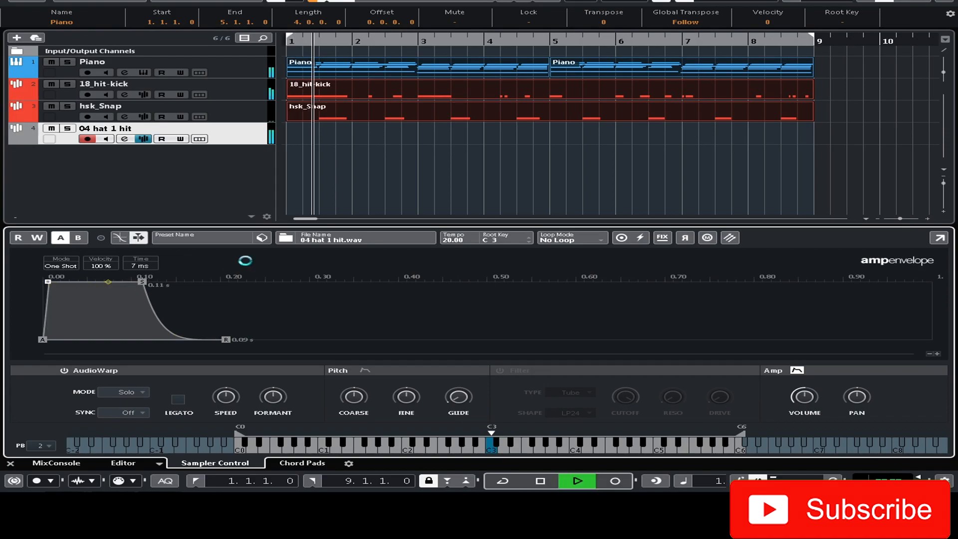
Step: Show the Inspector for the hsk_Snap track, lower its volume to about -9.06, and deselect all events
click(213, 115)
click(866, 2)
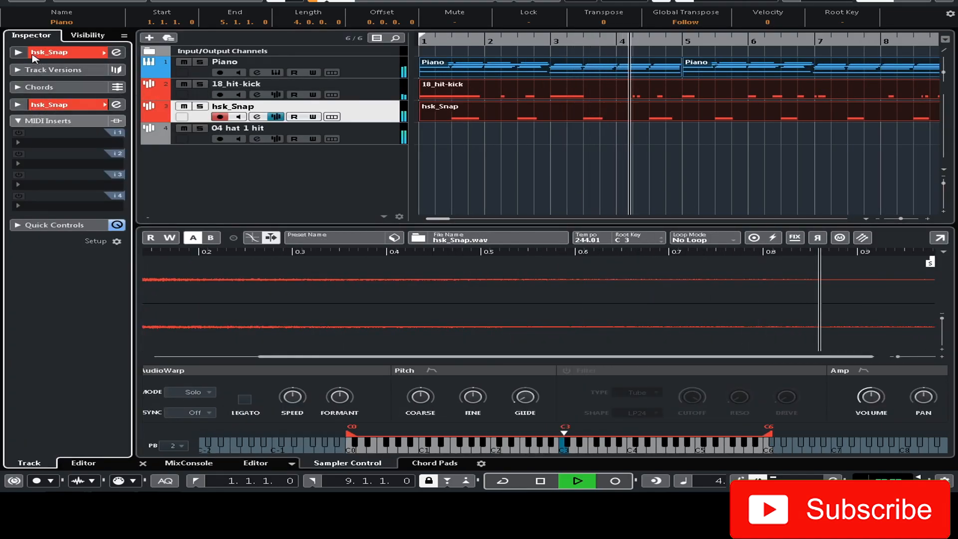
click(60, 52)
drag(81, 104, 84, 104)
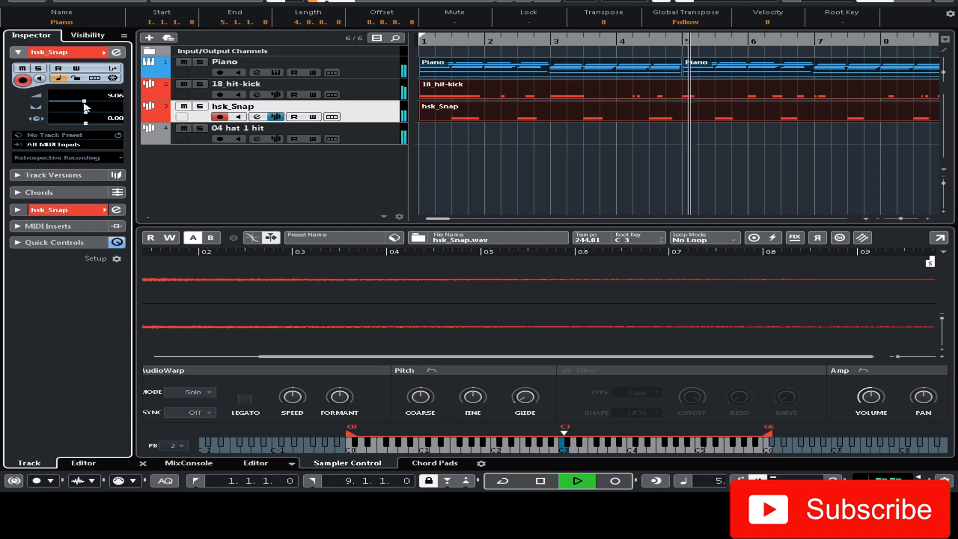
click(571, 205)
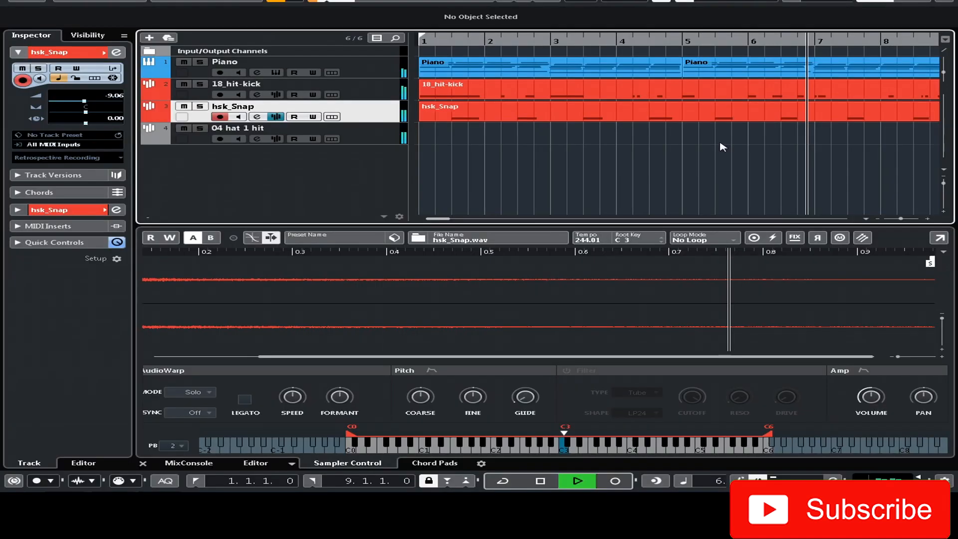
Step: Hide the lower zone and Inspector, show the media library, and turn on cycle mode for the loop
click(913, 6)
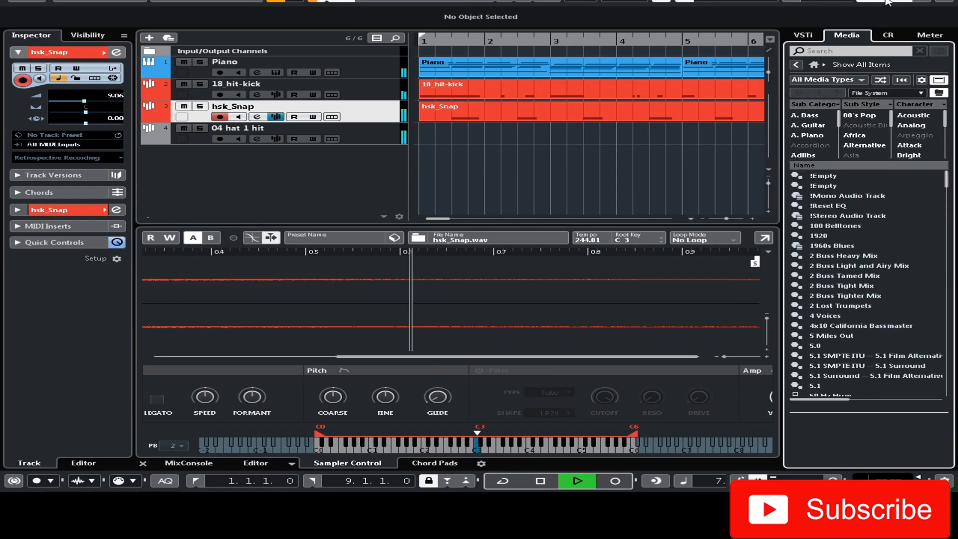
click(897, 2)
click(912, 4)
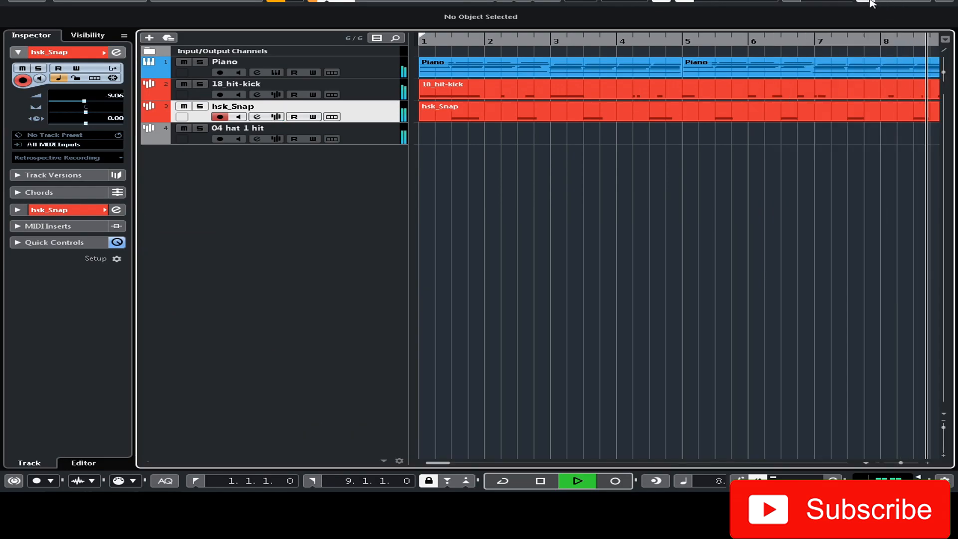
click(885, 7)
click(913, 6)
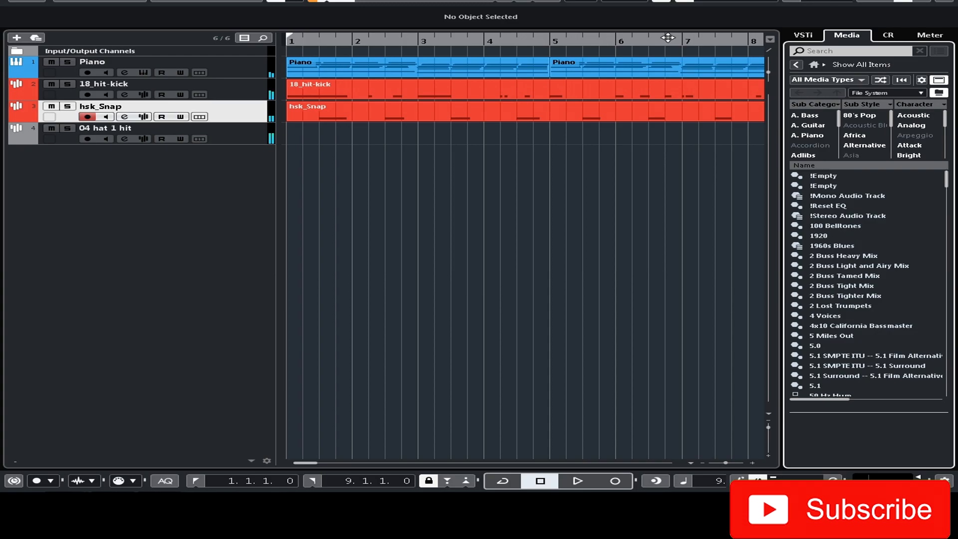
click(677, 38)
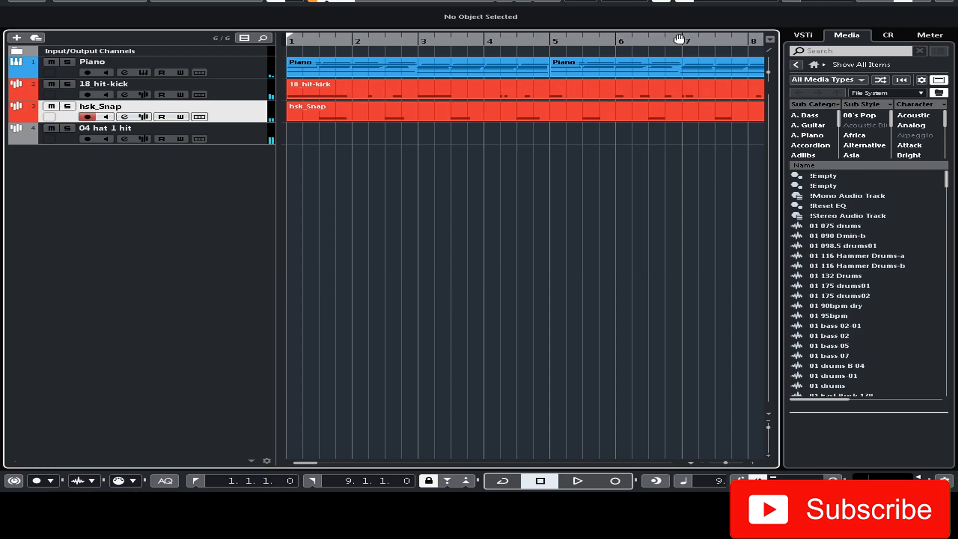
click(665, 35)
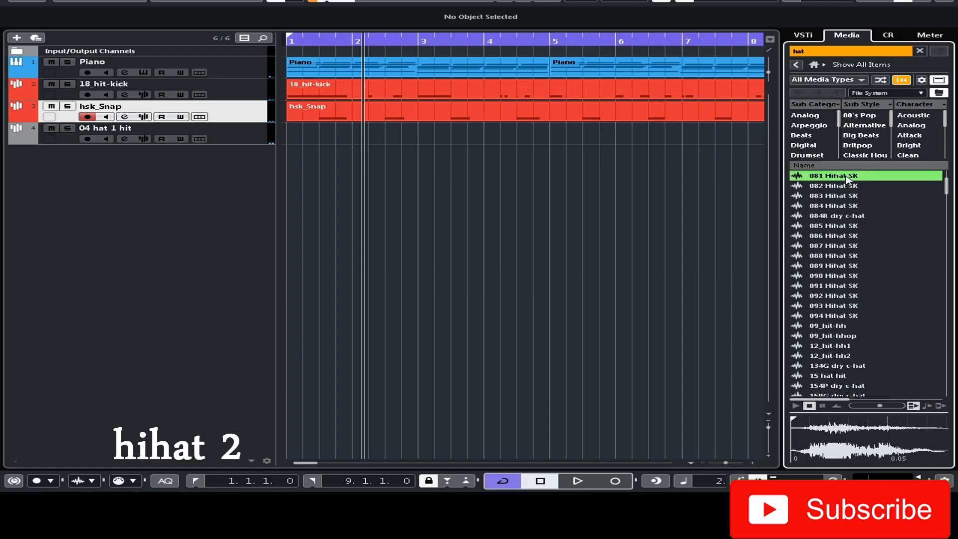
Step: Audition hi-hat samples in the "hat" search results, from the Hihat SK sounds to the 15_hit group
click(850, 214)
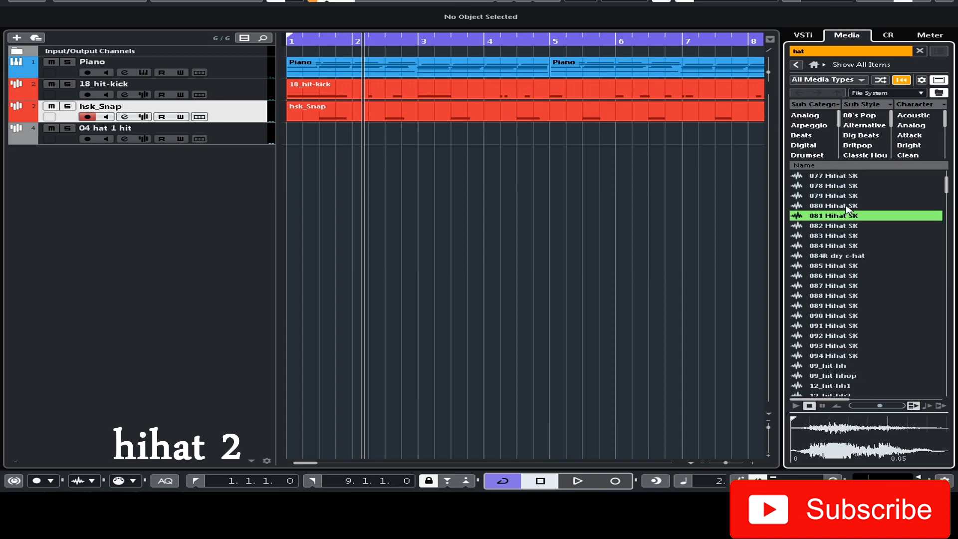
click(847, 207)
scroll(864, 269, down, 3)
click(861, 316)
click(862, 327)
scroll(868, 327, down, 3)
click(845, 278)
click(845, 270)
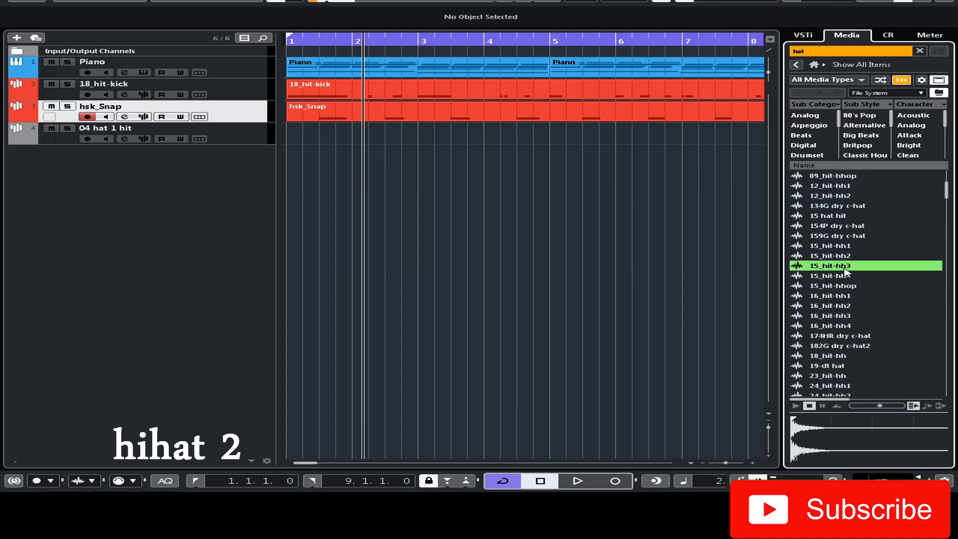
Step: Compare 15_hit-hh1 with 15_hit-hh2 and create a new sampler track from 15_hit-hh1
click(851, 246)
click(847, 257)
click(843, 248)
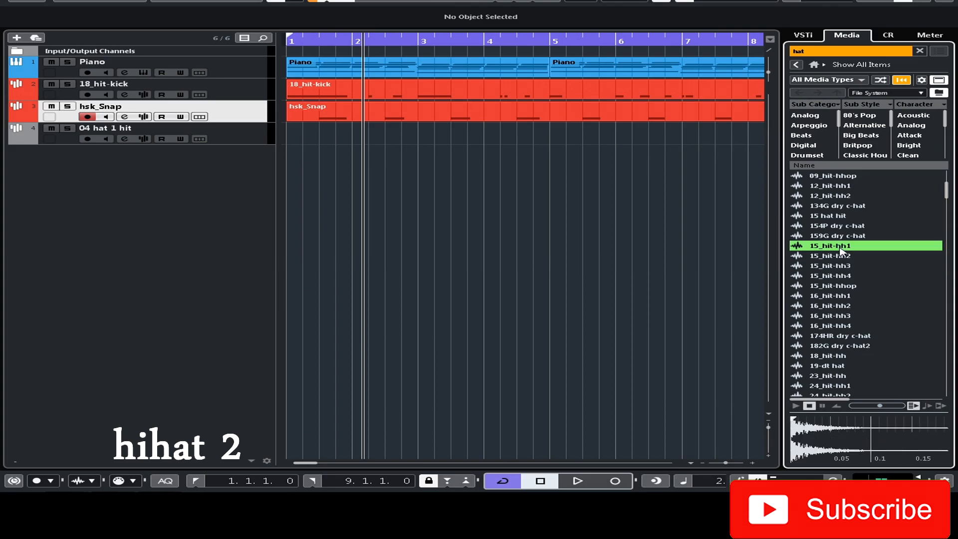
right_click(847, 247)
click(822, 269)
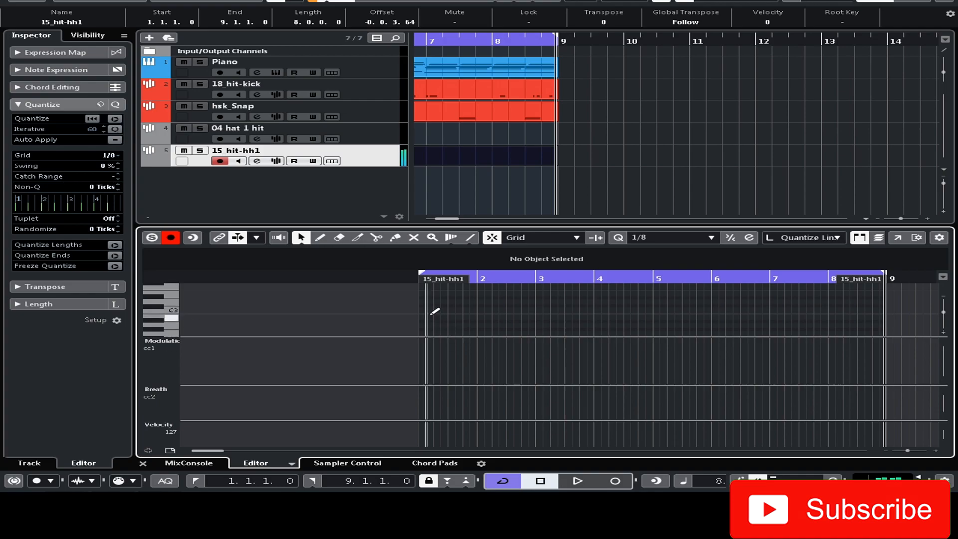
Step: Draw three eighth-note C3 hits at velocity 63 in bar 1 of 15_hit-hh1 and copy them to bar 2
click(424, 309)
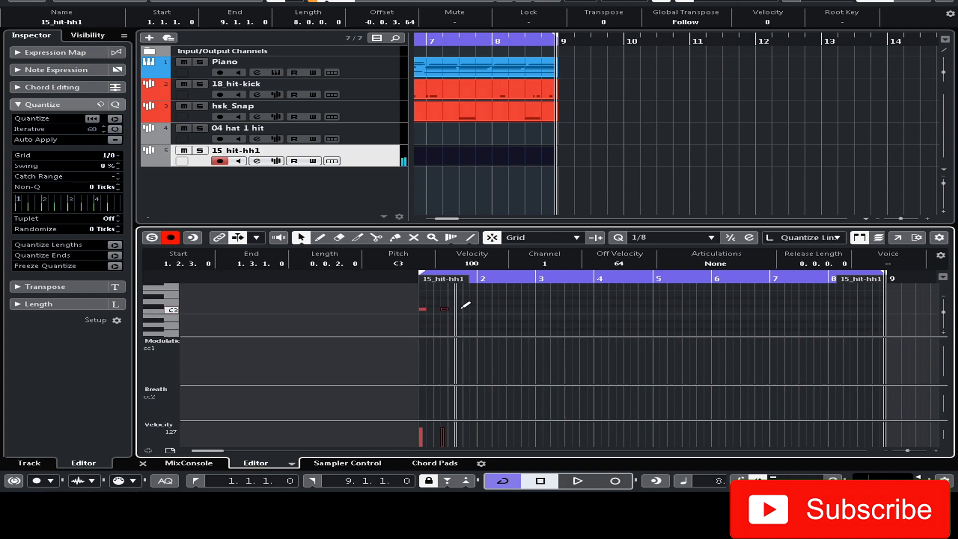
key(space)
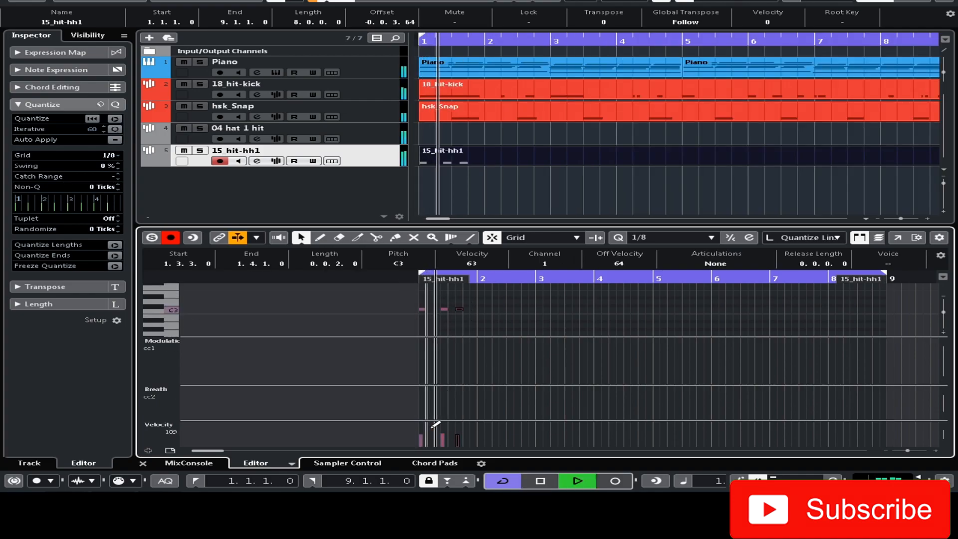
key(space)
mouse_move(486, 301)
mouse_down()
mouse_move(417, 313)
mouse_move(489, 316)
mouse_move(482, 313)
mouse_up()
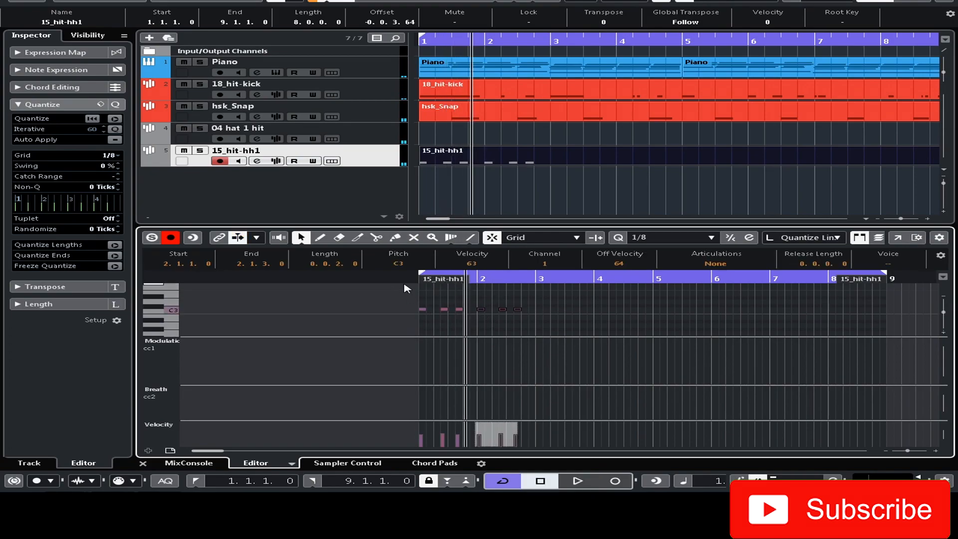
Step: Play the loop and lower the 04 hat 1 hit track's volume to about -7.94
key(space)
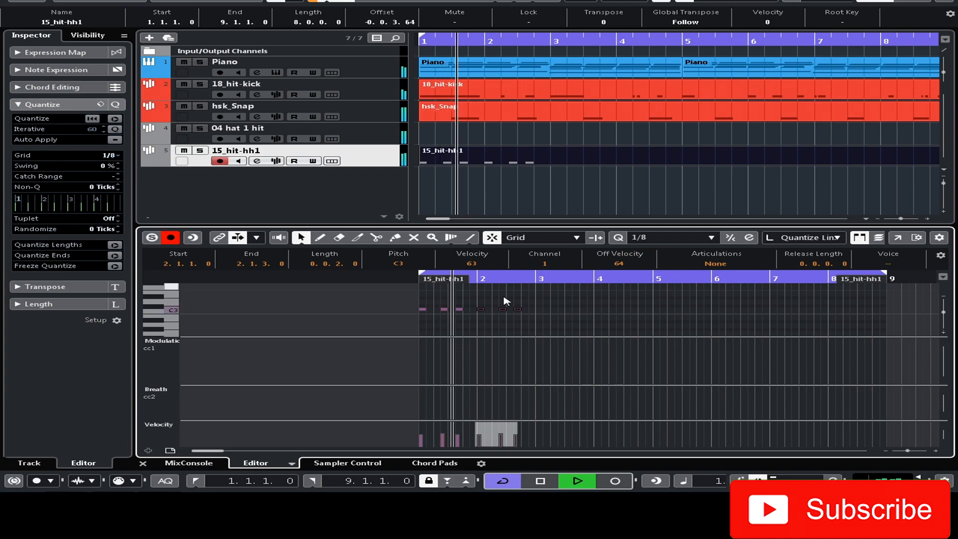
click(365, 143)
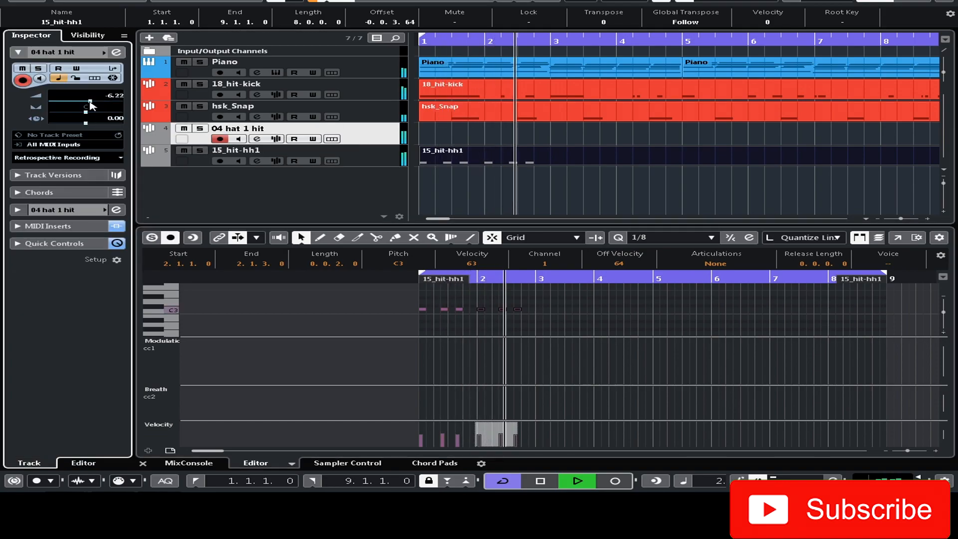
Step: Copy the two-bar 15_hit-hh1 pattern to bars 3 and 4, duplicate the four bars into bars 5 to 8, and close the editor
drag(567, 304, 540, 313)
key(space)
click(416, 278)
mouse_move(660, 305)
mouse_down()
mouse_move(414, 320)
mouse_move(422, 309)
mouse_move(675, 320)
mouse_move(664, 332)
mouse_move(659, 309)
mouse_up()
key(ctrl+z)
key(space)
drag(425, 315, 658, 312)
click(417, 278)
key(space)
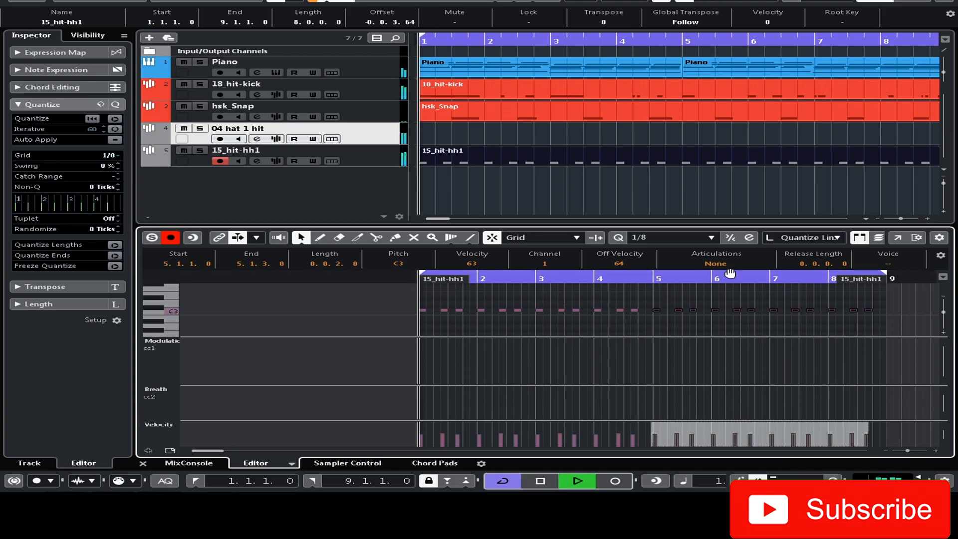
key(Return)
click(712, 255)
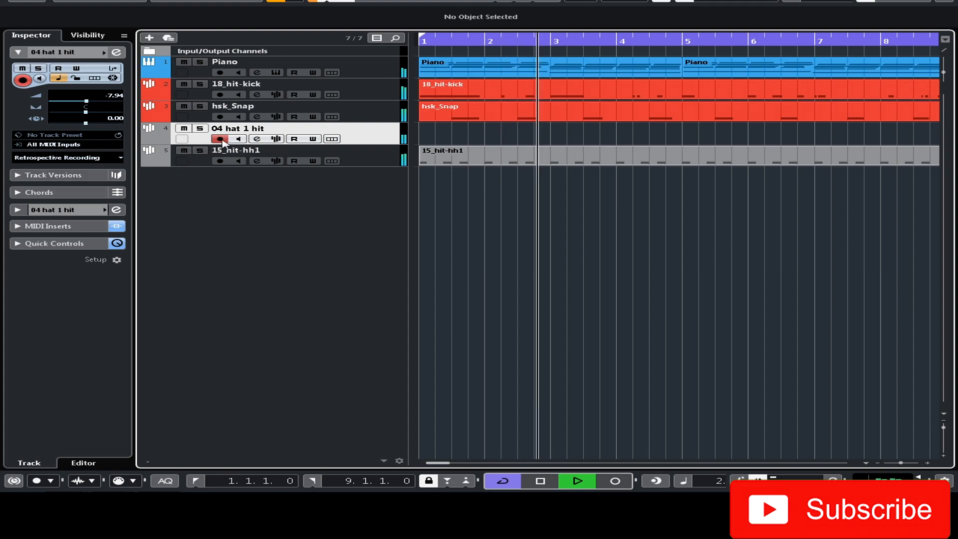
Step: Stop playback and open the StepDesigner MIDI insert of the 04 hat 1 hit track
key(space)
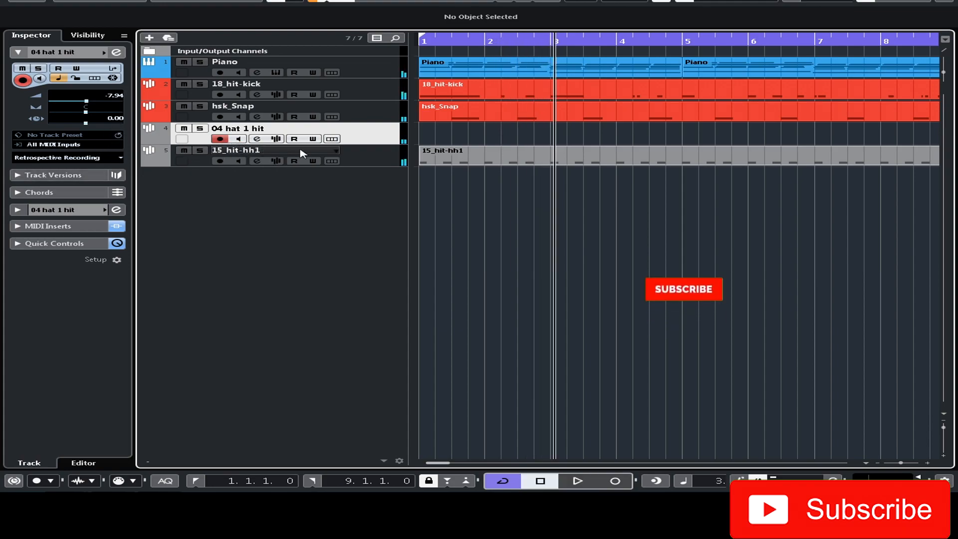
click(75, 225)
click(32, 132)
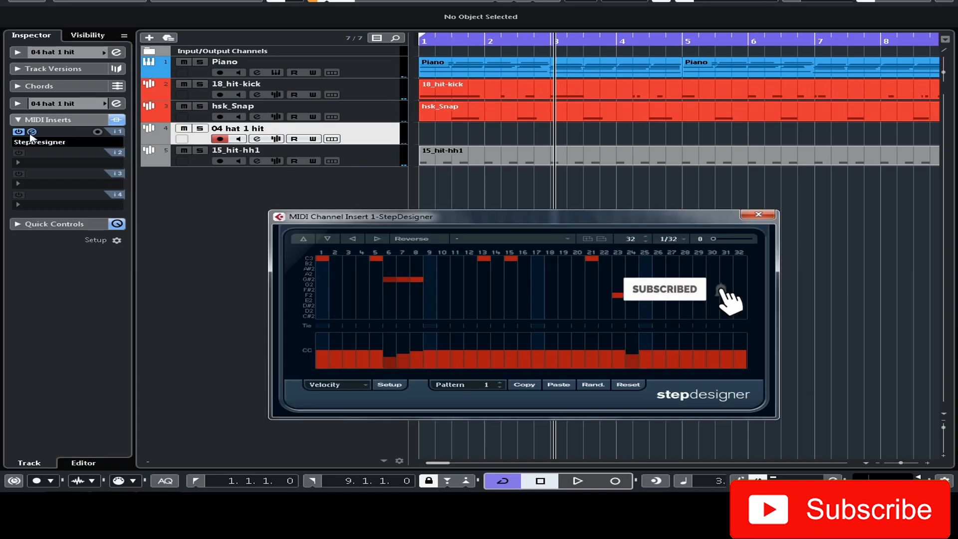
Step: Place G2 hits on StepDesigner steps 23, 25 and 27 and A2 hits on steps 29 to 31 while replaying
click(617, 285)
click(645, 285)
click(672, 285)
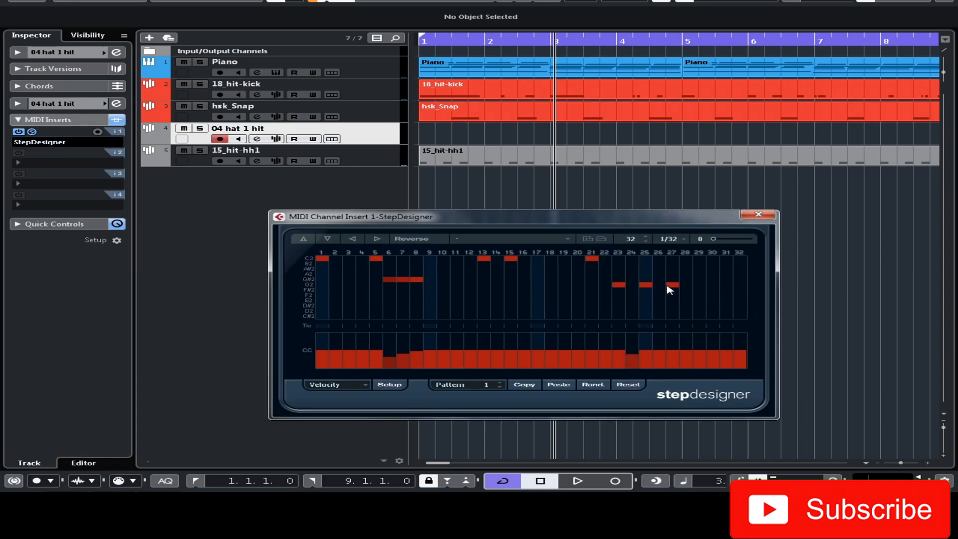
key(space)
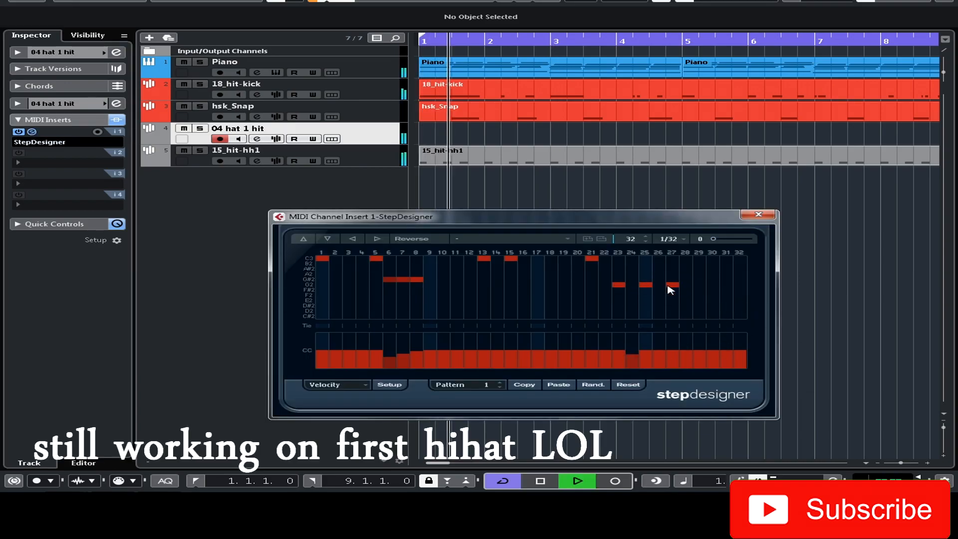
click(698, 274)
click(726, 275)
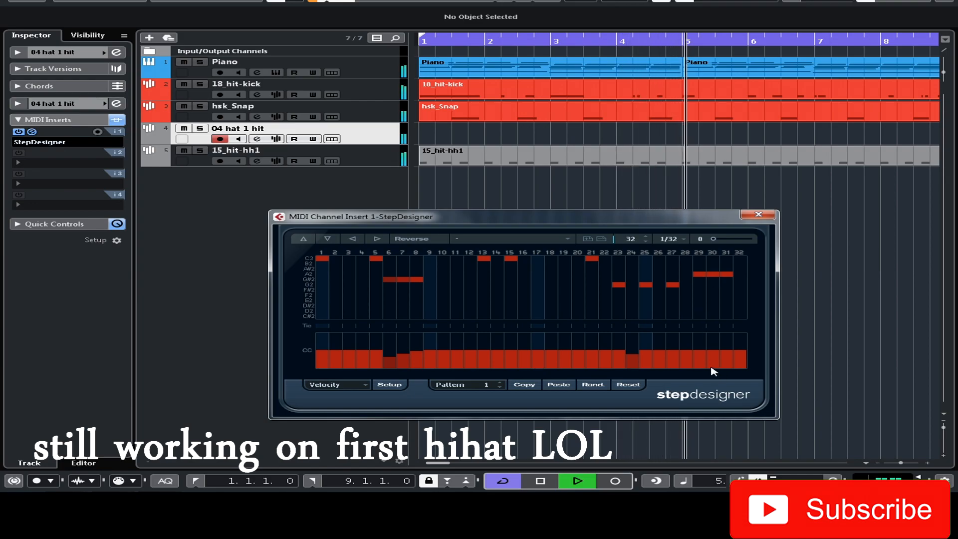
Step: Clear StepDesigner steps 23 to 28, and set steps 29 and 30 to F2 and steps 31 and 32 to F#2
click(682, 285)
click(638, 285)
click(619, 286)
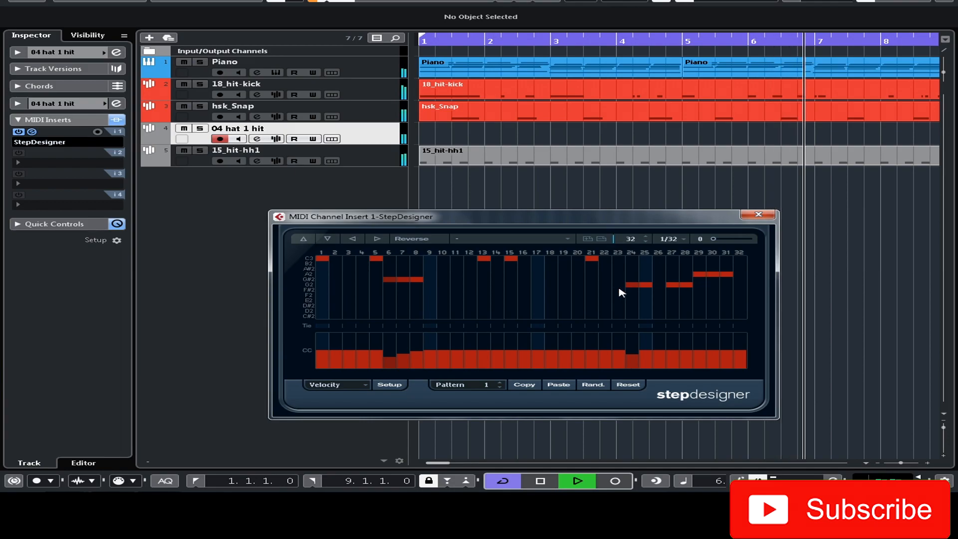
click(638, 285)
click(684, 285)
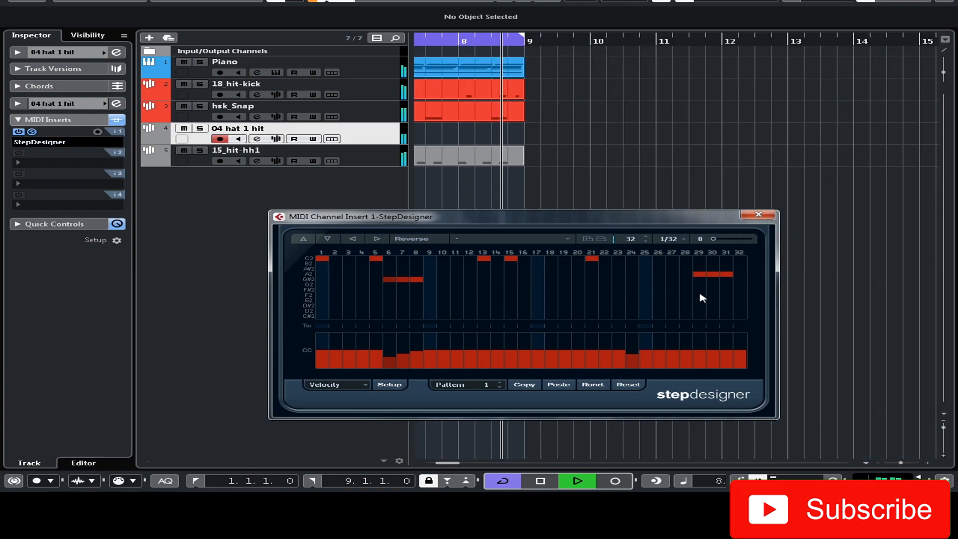
drag(700, 294, 736, 292)
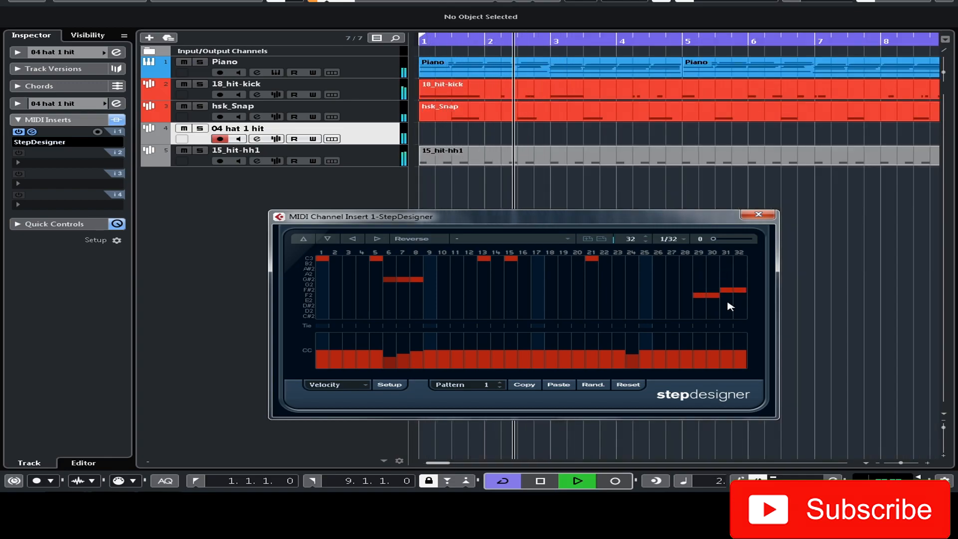
Step: Set StepDesigner's swing to 18 and record its output onto the 04 hat 1 hit track from bar 1 to just past bar 5
click(758, 215)
key(space)
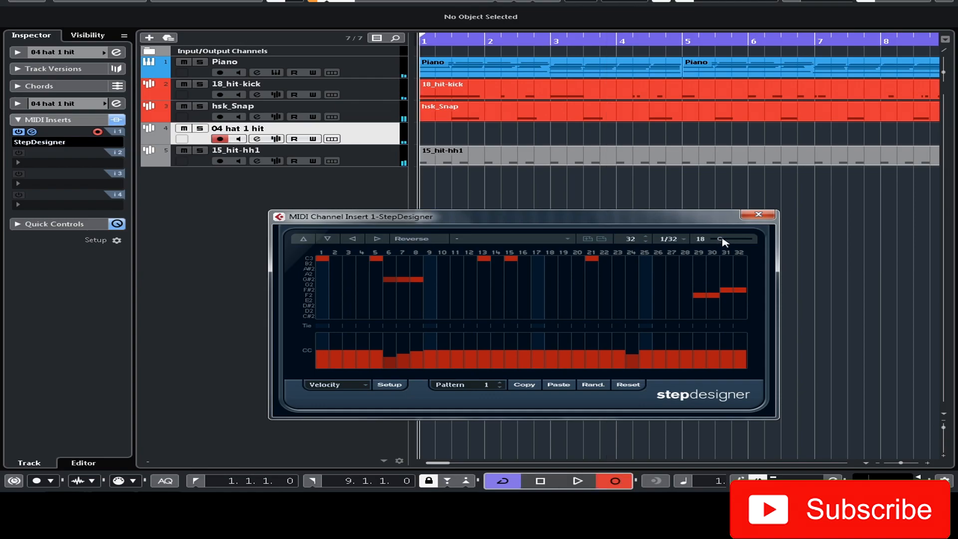
key(space)
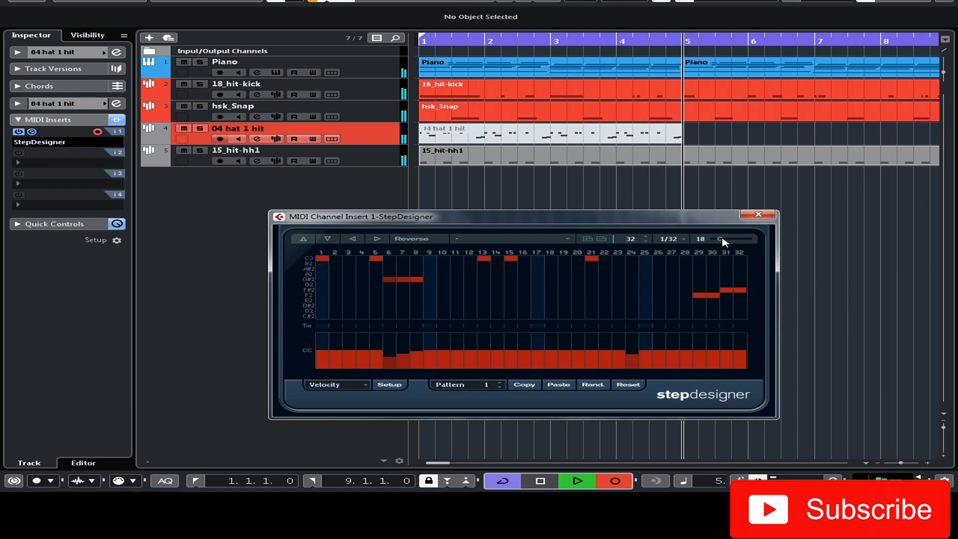
key(space)
click(758, 214)
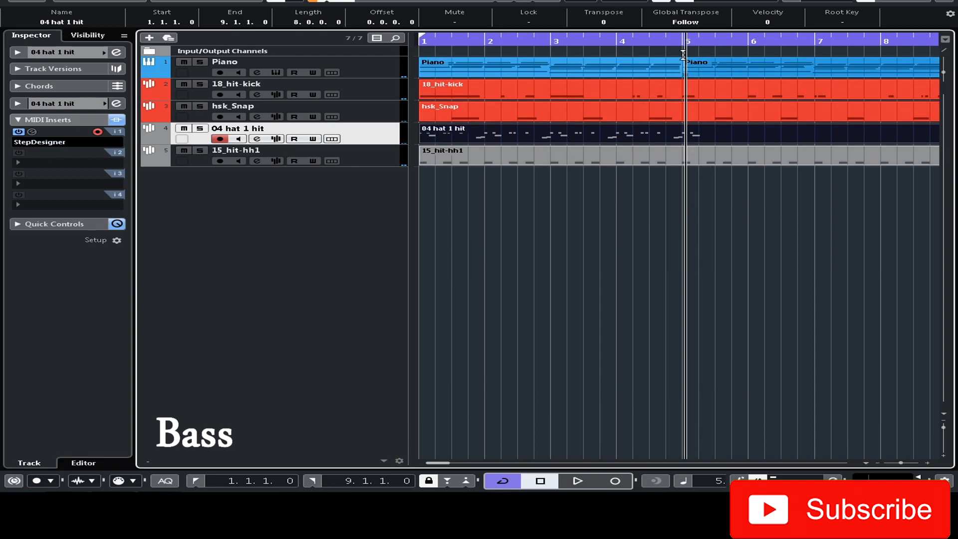
Step: Repeat the four-bar 04 hat 1 hit recording and the other parts up to bar 17, and add a Trilian bass track
scroll(684, 145, up, 2)
click(682, 42)
click(725, 197)
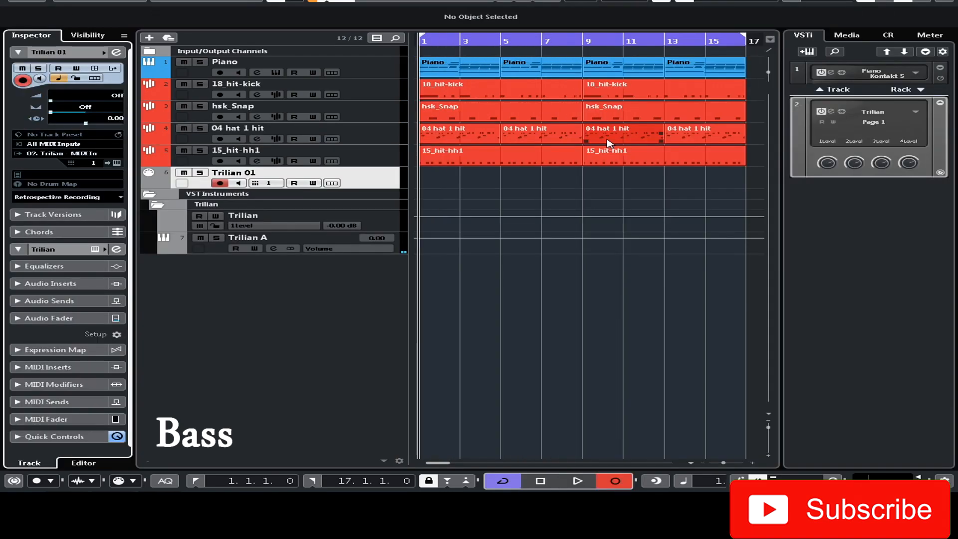
Step: Record an eight-bar bass line on the Trilian 01 track and return to the start
key(space)
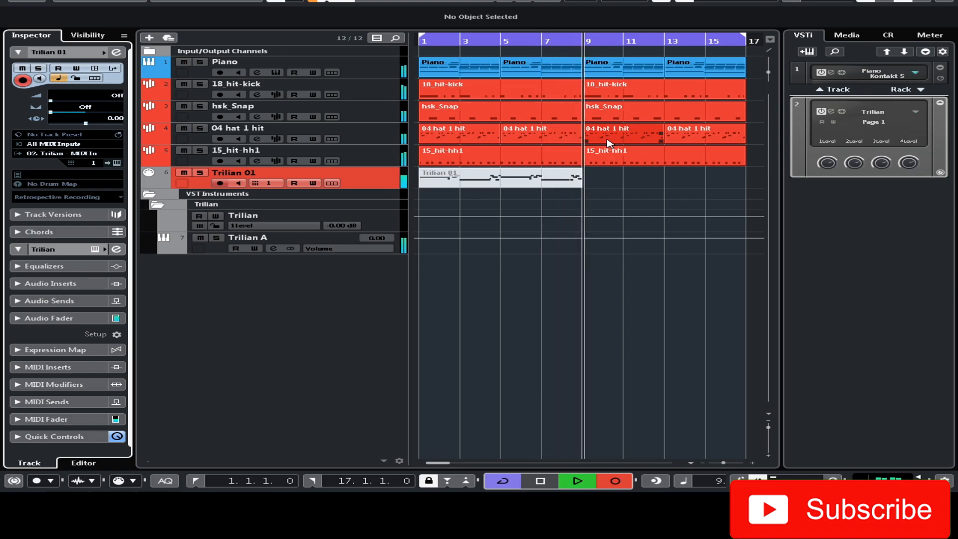
key(space)
key(period)
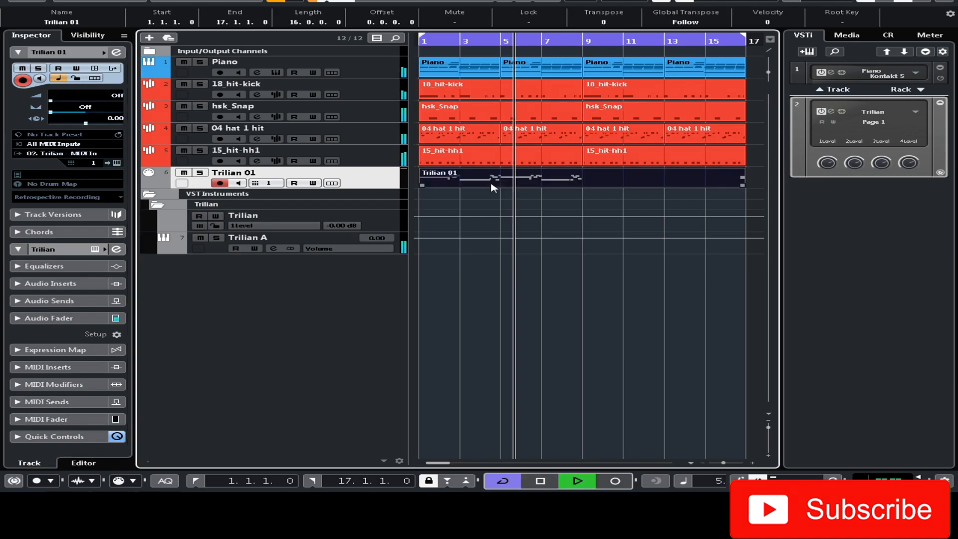
Step: Open the Trilian 01 recording for note editing, set quantize to 1/16, and align the D2 and C2 notes after 8.3 to the grid
double_click(491, 183)
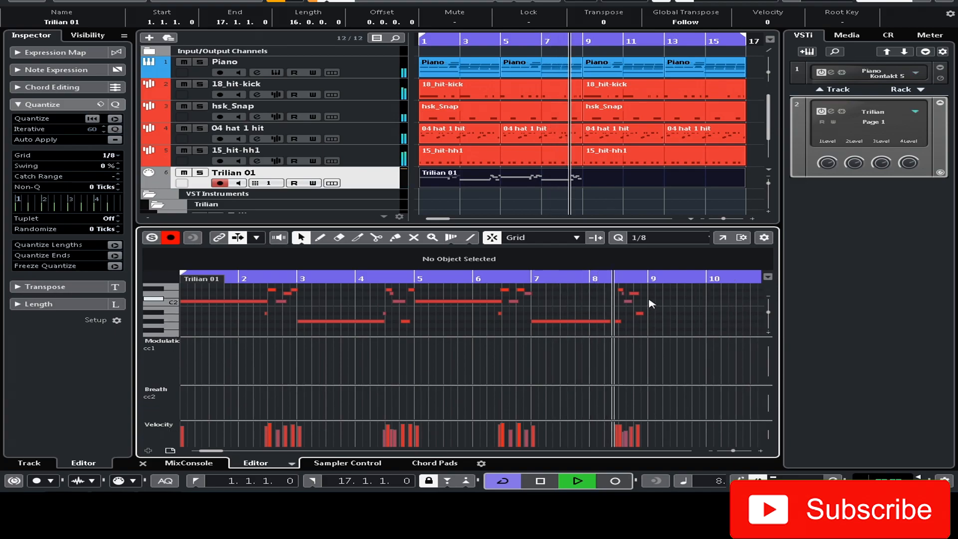
key(space)
drag(613, 280, 608, 305)
right_click(676, 303)
drag(688, 331, 734, 305)
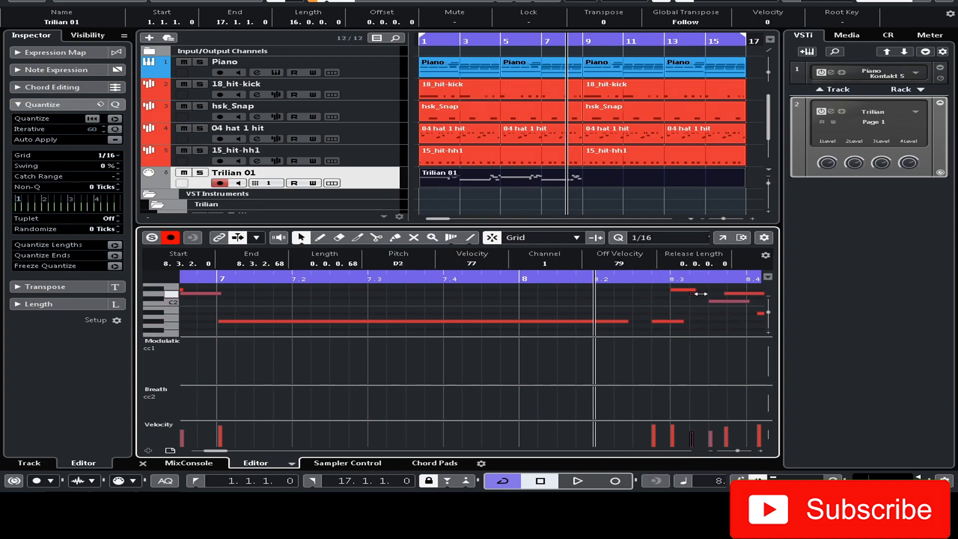
click(760, 313)
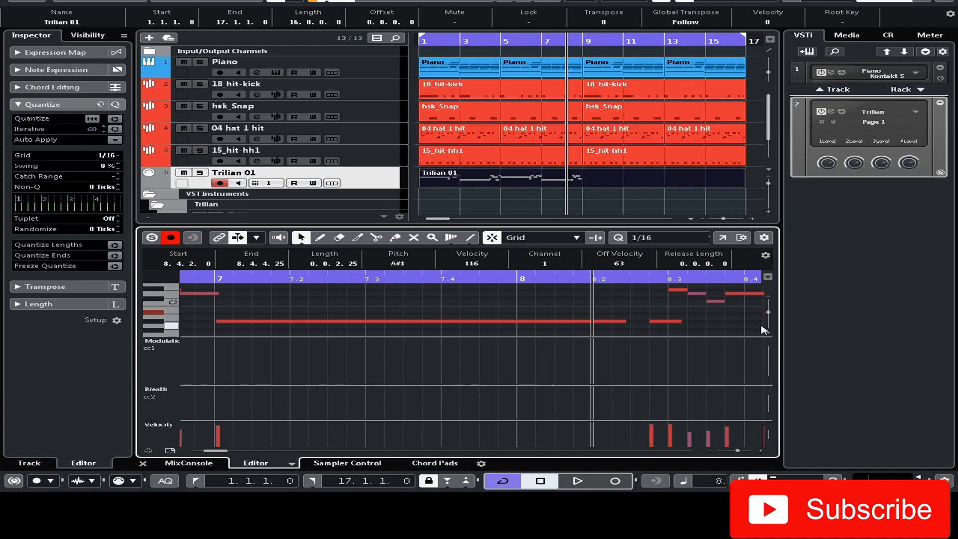
Step: Open the note editor in its own window, start the A#1 note at 8.4, and fit the preceding D2 to one sixteenth
click(723, 237)
scroll(886, 165, right, 1)
drag(894, 161, 886, 142)
key(KP_Subtract)
Step: Replay the edited bass notes at the end of bar 8
key(space)
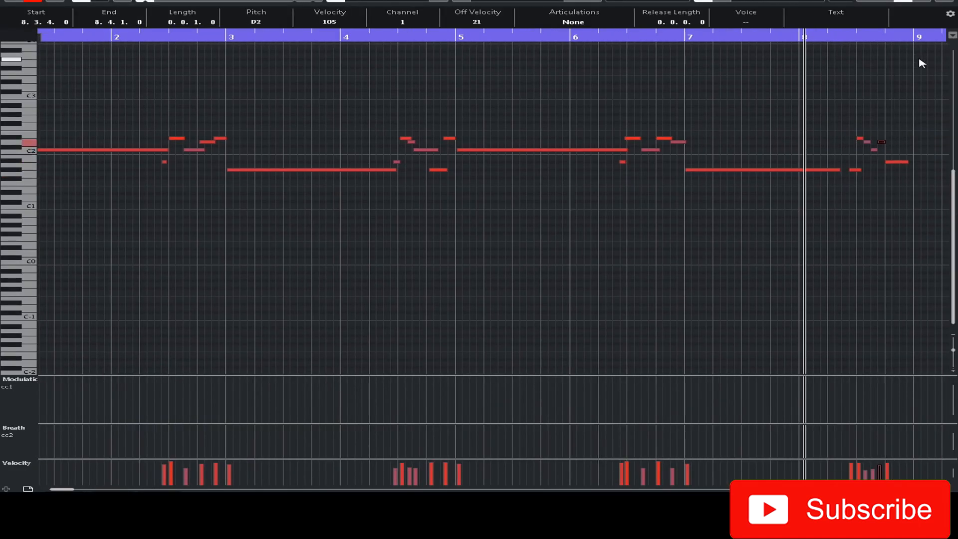
key(space)
drag(96, 37, 98, 59)
key(space)
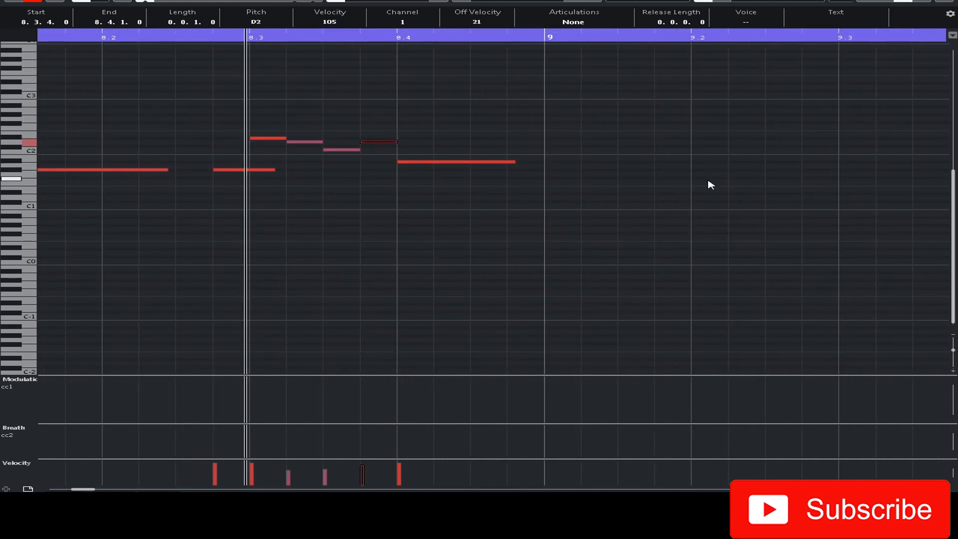
Step: Shorten the G#1 note starting at 8.2.4 so it ends at 8.3, one sixteenth long
drag(275, 169, 249, 170)
click(215, 42)
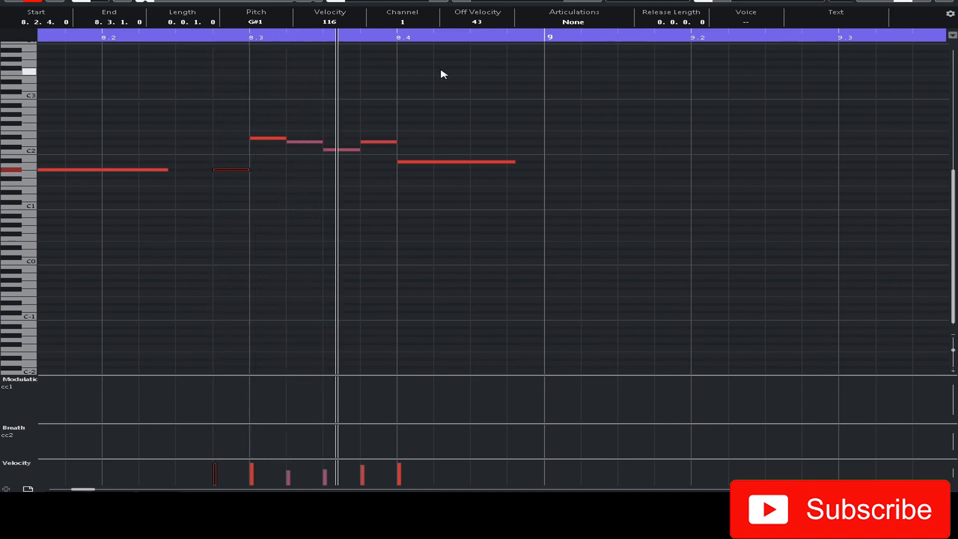
key(g)
key(g)
key(g)
key(g)
key(g)
key(g)
Step: Shorten the opening C2 bass note to end at 2.2.4 and replay the line from the start
drag(79, 117, 2, 192)
mouse_move(40, 38)
mouse_down()
mouse_move(9, 101)
mouse_move(30, 42)
mouse_up()
drag(131, 119, 159, 156)
drag(44, 37, 49, 106)
click(342, 161)
drag(349, 150, 340, 150)
key(period)
key(space)
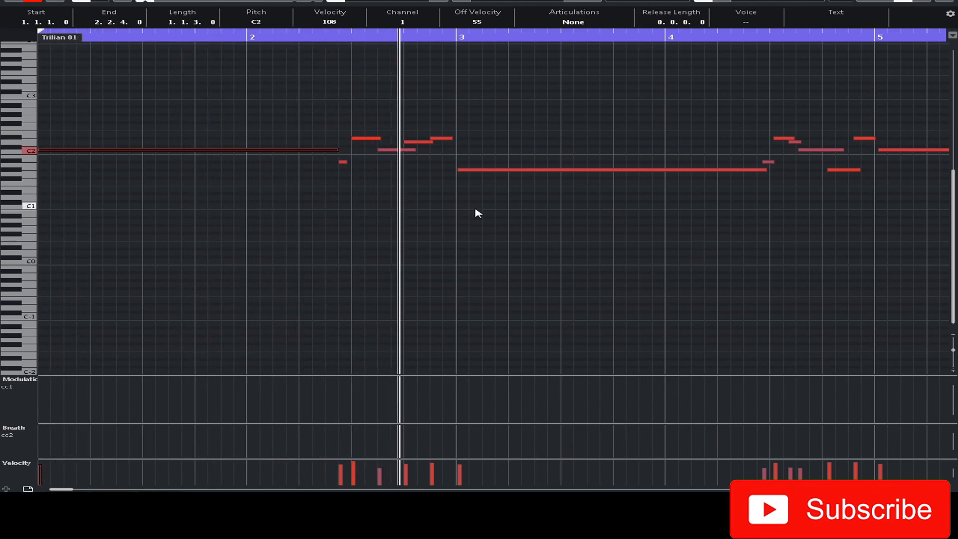
Step: Fit the C2 and D#2 note ends before bar 3 to the grid, and quantize the notes from bar 3 to the start of bar 5
drag(414, 149, 456, 138)
click(531, 169)
key(q)
drag(768, 124, 833, 199)
key(q)
drag(821, 116, 917, 182)
key(q)
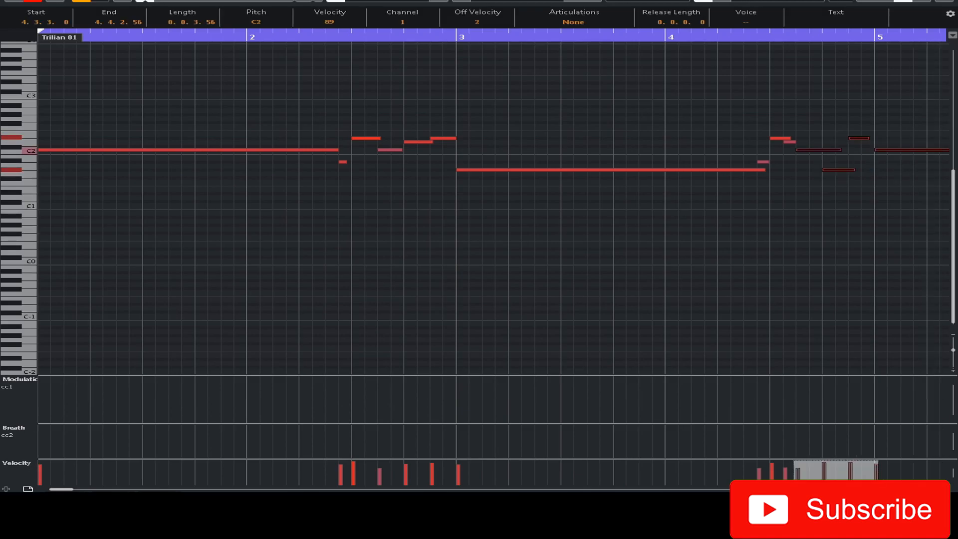
Step: Quantize the bass notes in bar 6 that lead into bar 7
key(g)
drag(482, 121, 565, 193)
key(q)
click(586, 114)
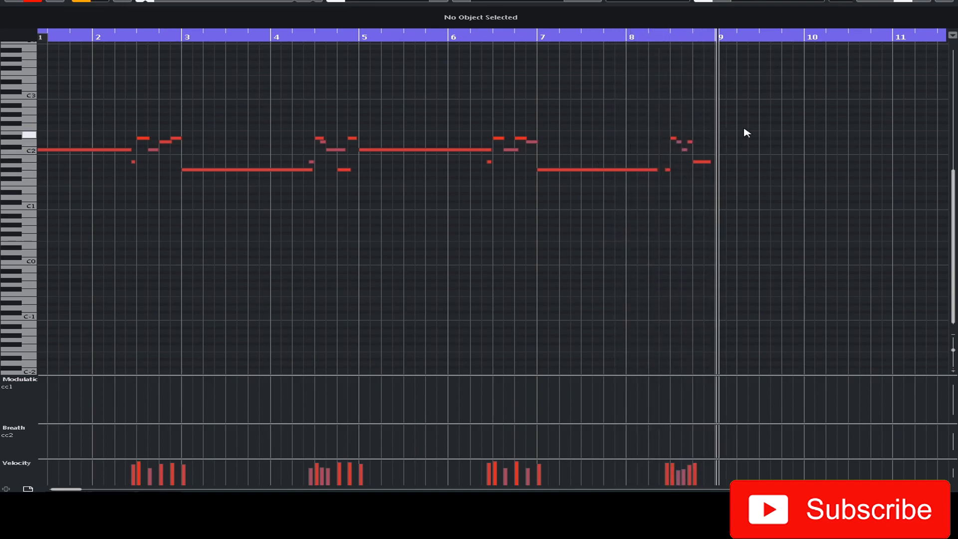
Step: Transpose all the bass notes down one octave and replay them from the start
drag(819, 111, 2, 230)
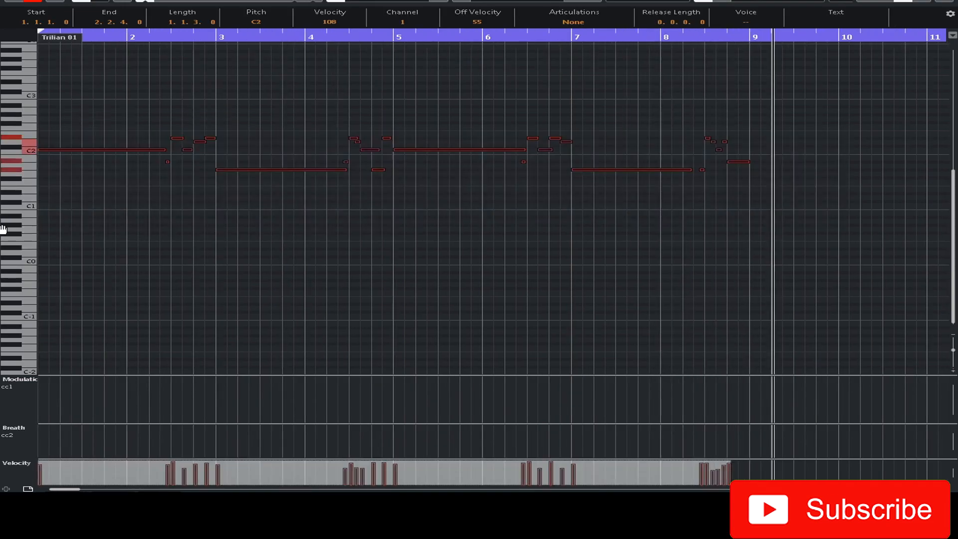
key(shift+Down)
key(period)
key(space)
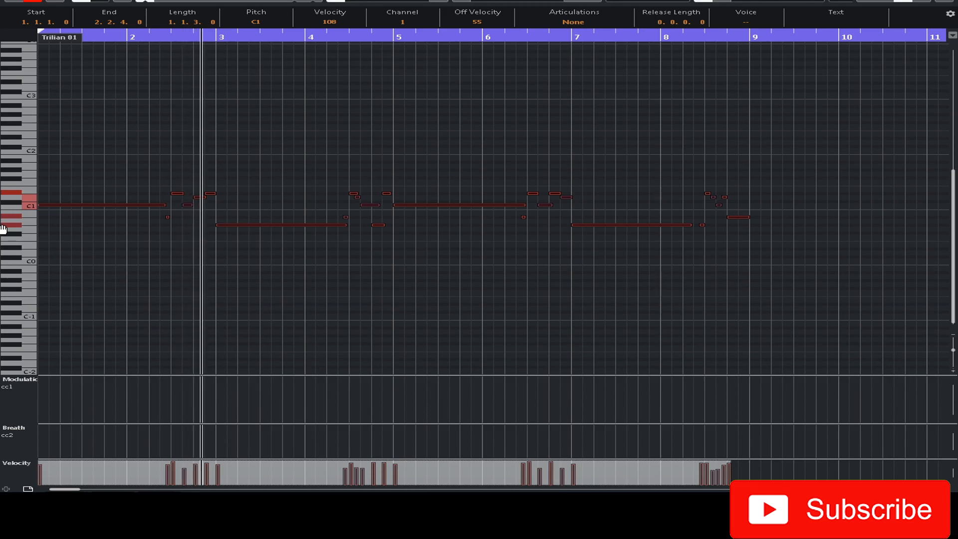
click(462, 275)
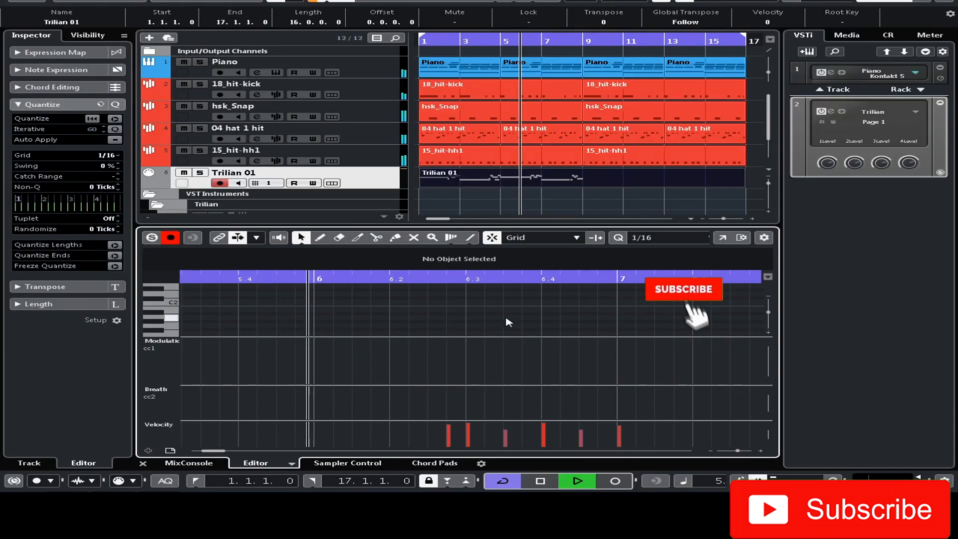
Step: Close the note editor, split the Trilian 01 part at 9.1.2, and delete the section after the split
key(Return)
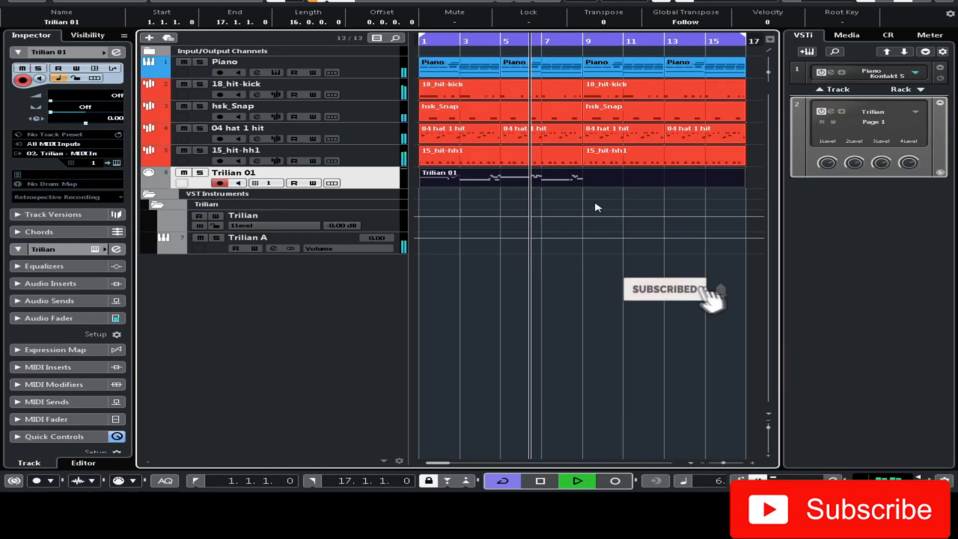
alt+click(586, 184)
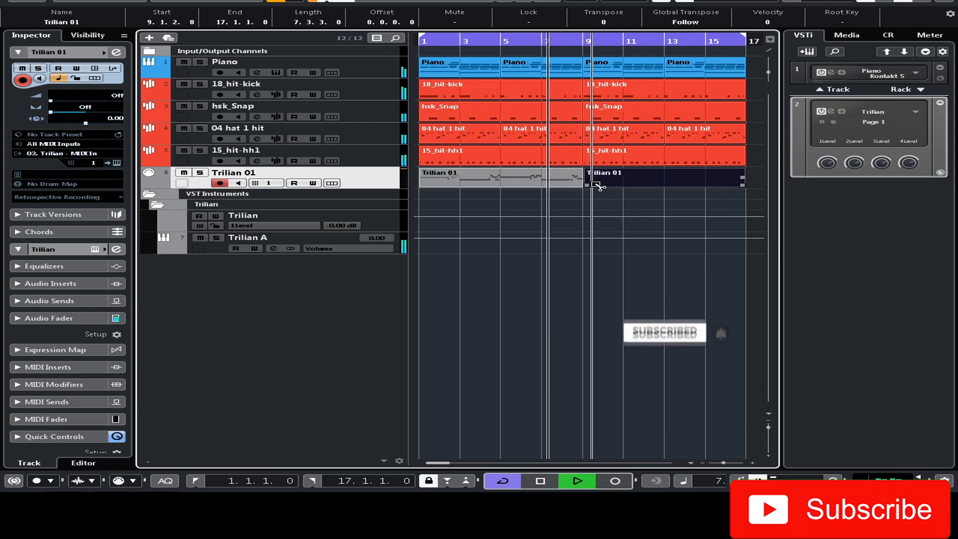
key(Delete)
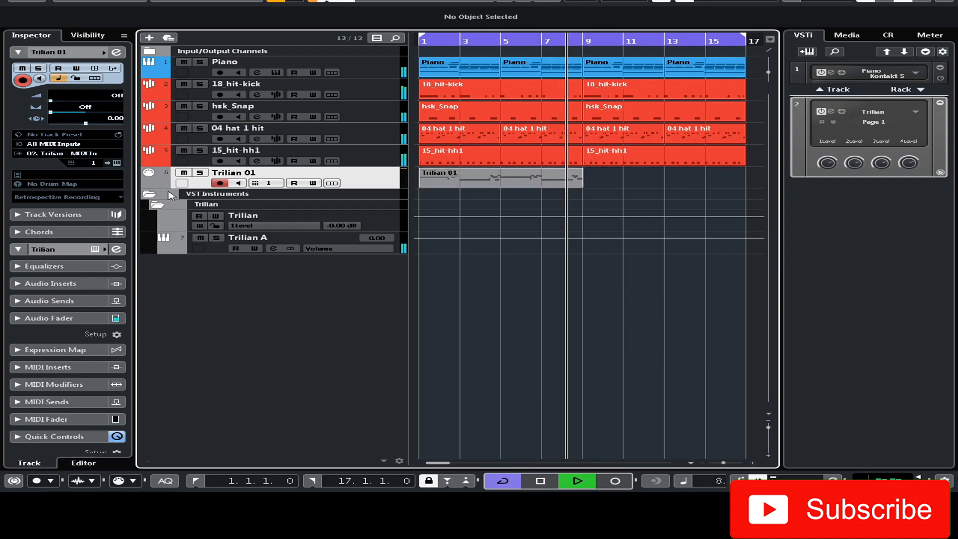
Step: Color the Trilian 01 track purple, rename it Bass, and play from the start
click(149, 173)
click(279, 228)
double_click(260, 172)
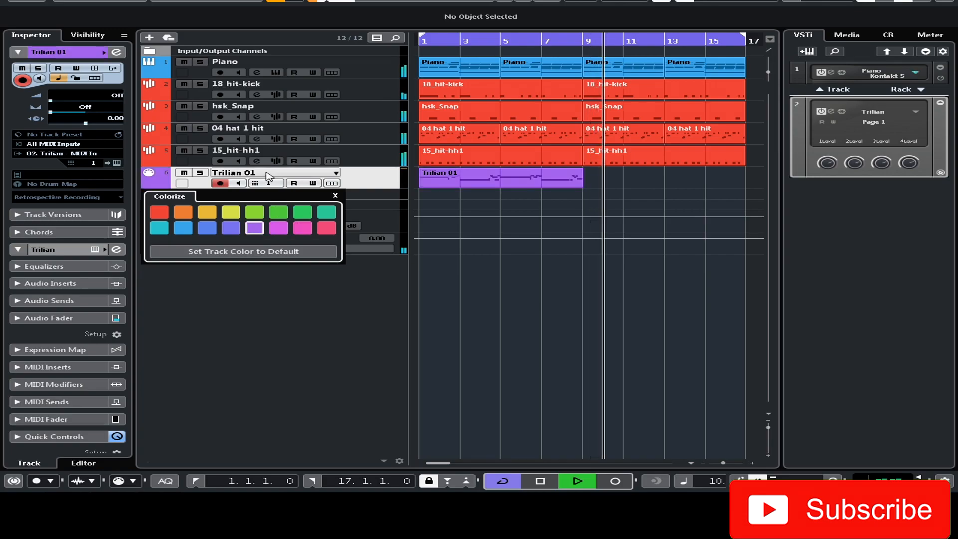
text(Bass)
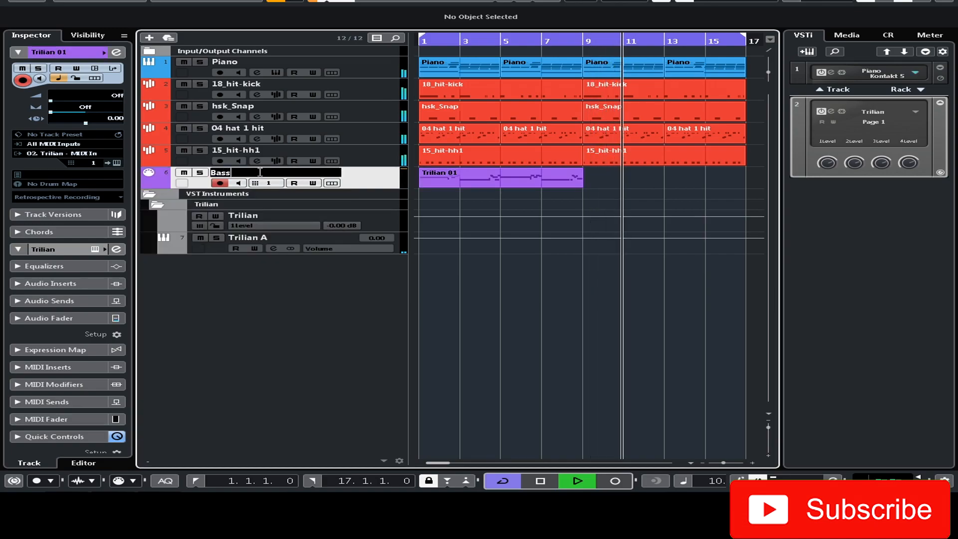
key(Return)
key(KP_Decimal)
key(space)
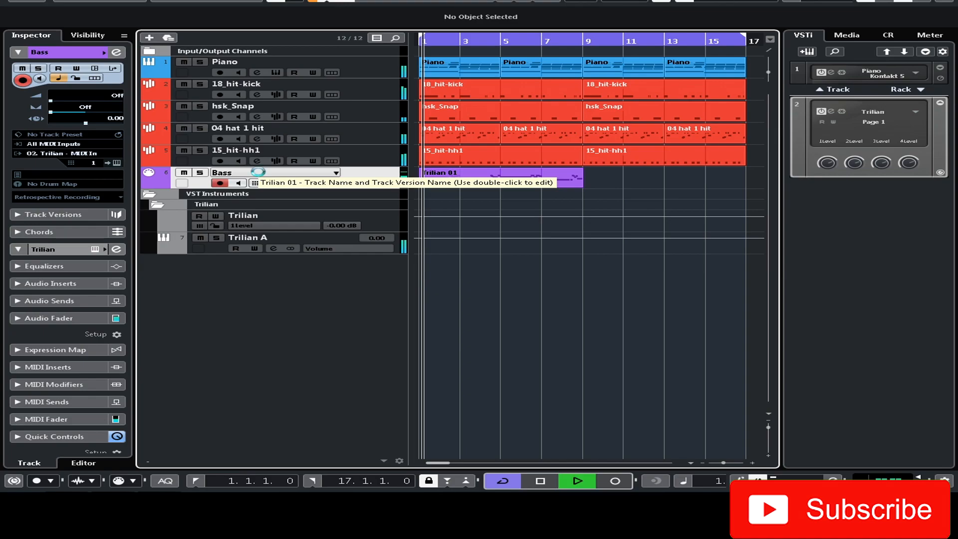
click(507, 183)
key(ctrl+d)
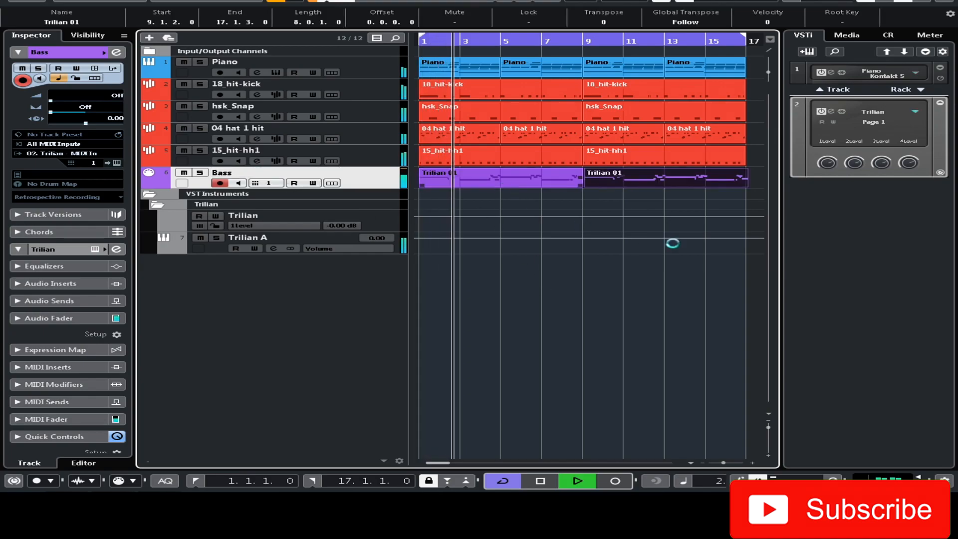
key(Delete)
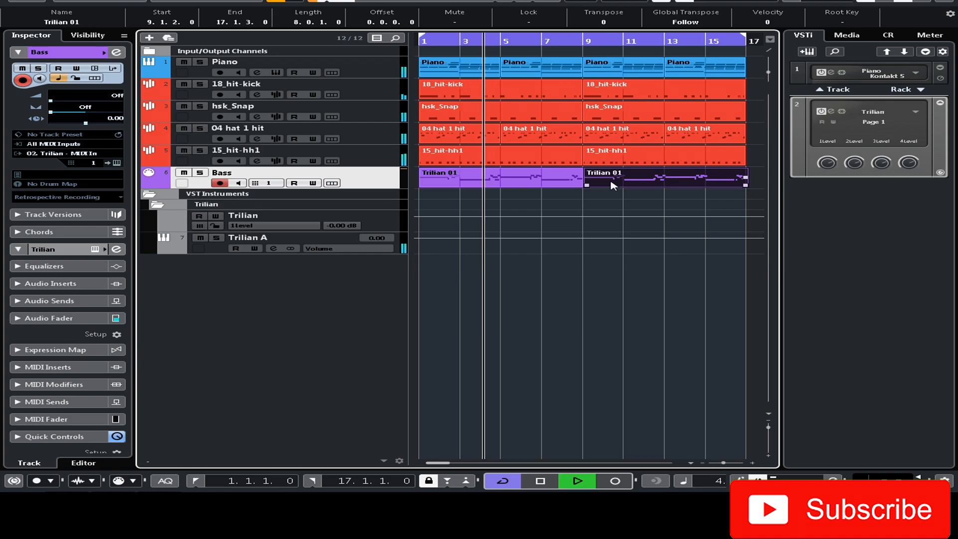
key(Delete)
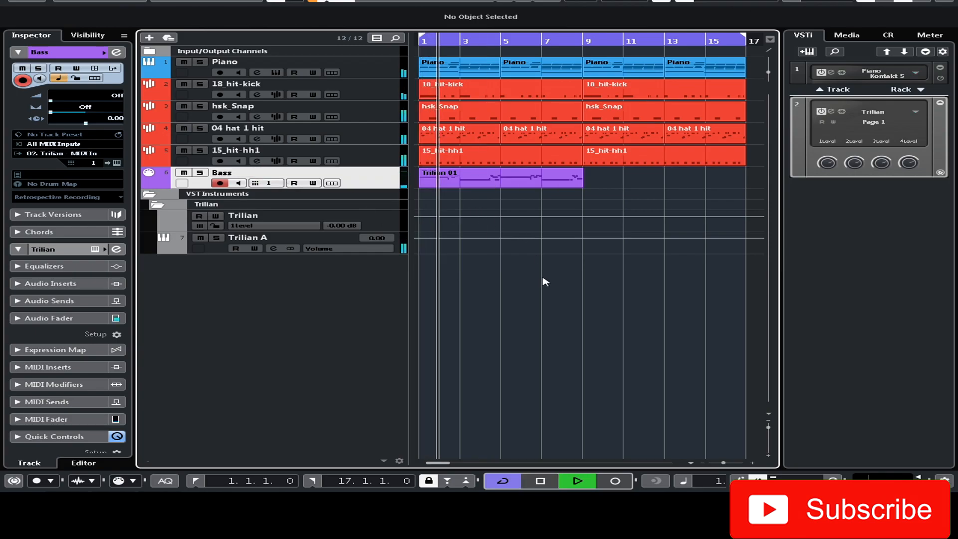
click(505, 185)
key(ctrl+d)
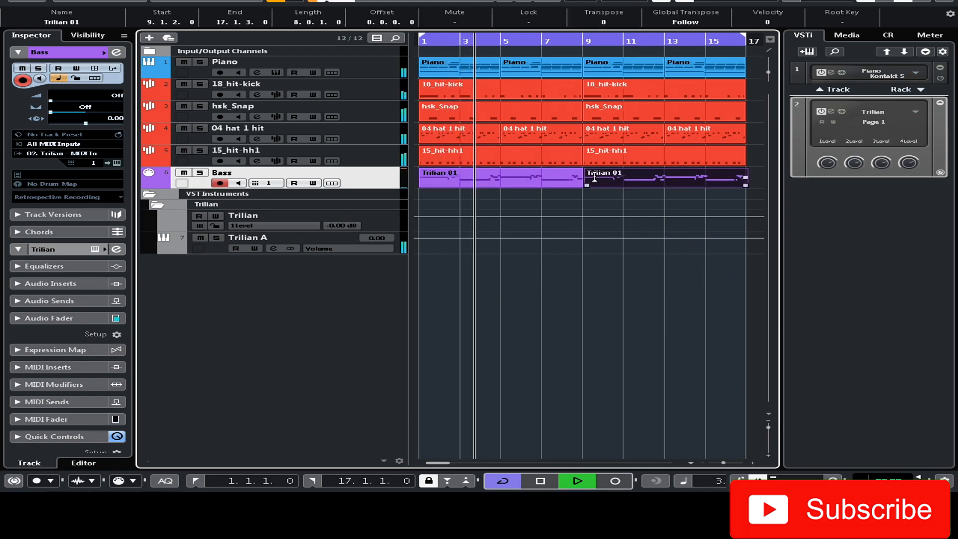
key(Delete)
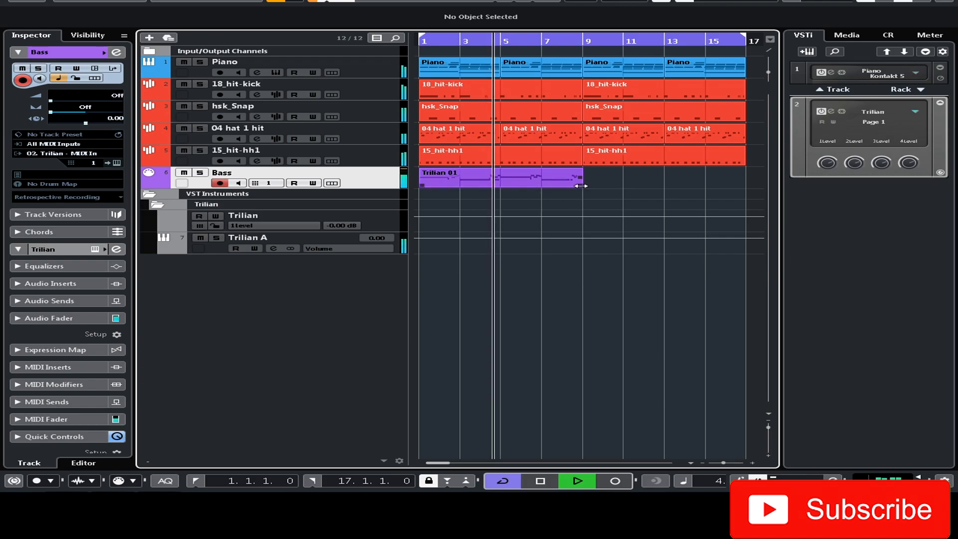
Step: Trim the bass part to end exactly at bar 9 and repeat it to fill bars 9 to 17
click(579, 188)
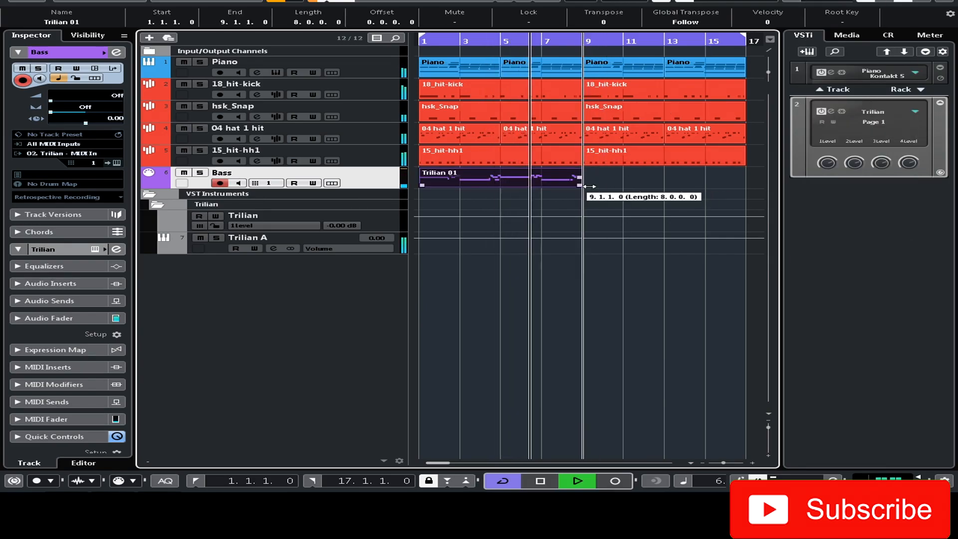
drag(580, 179, 653, 185)
click(705, 284)
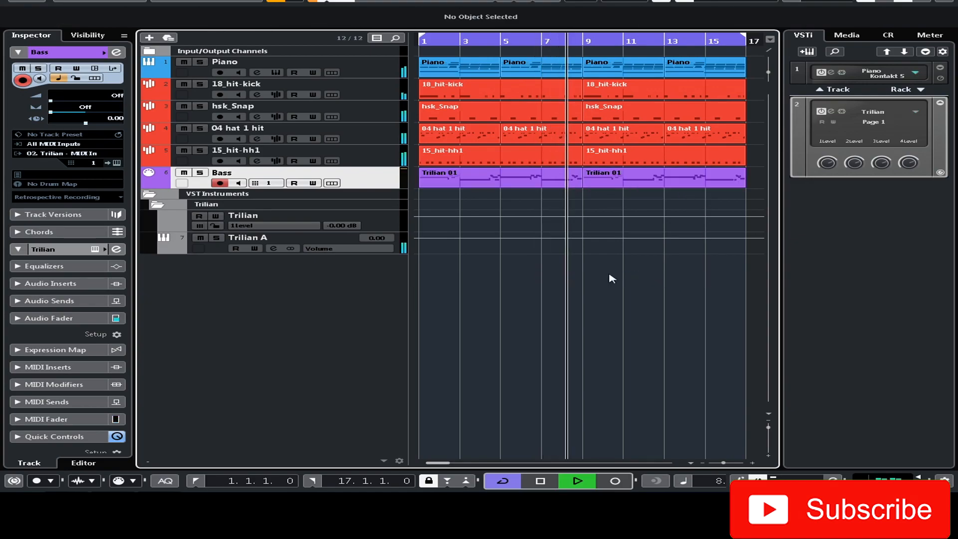
Step: Select the Piano track, stop playback, and insert its retrospective recording as a cycle recording
click(384, 70)
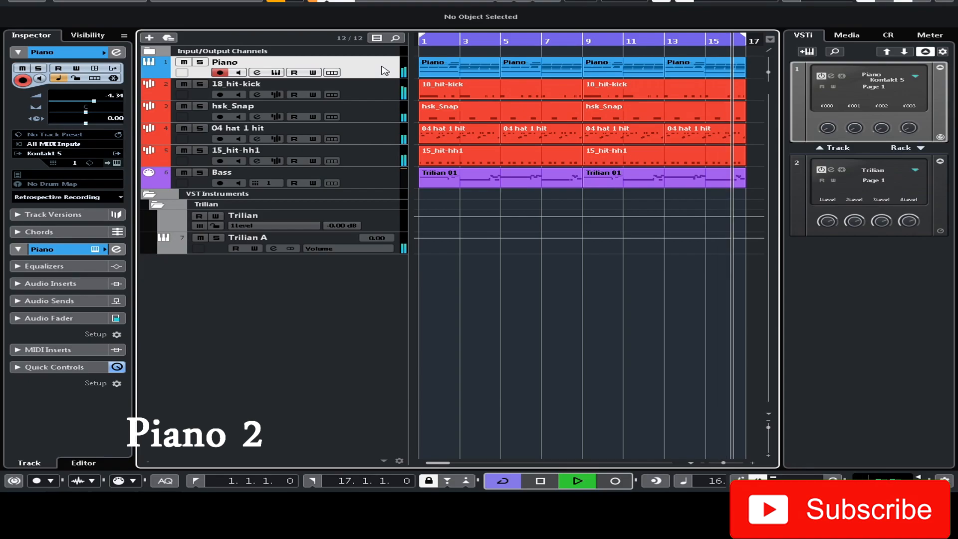
key(space)
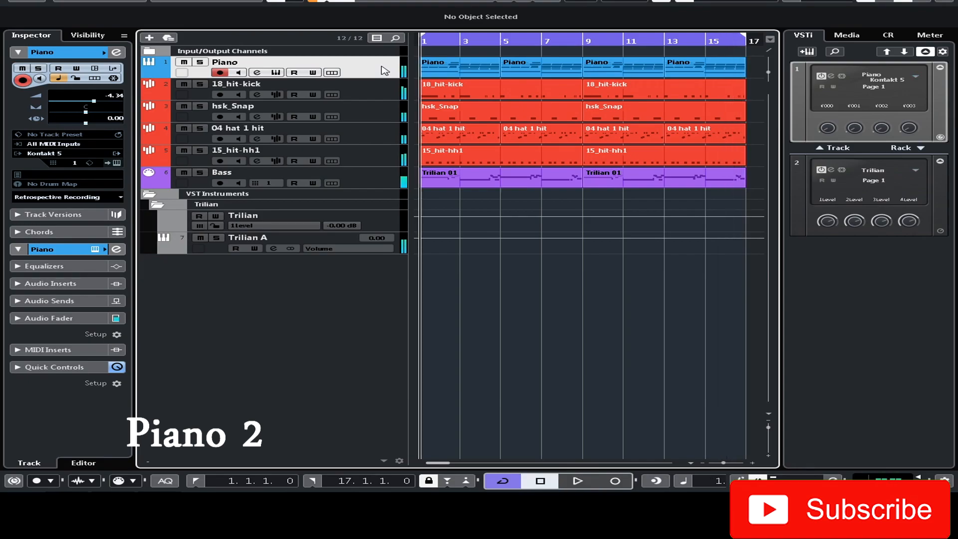
click(121, 198)
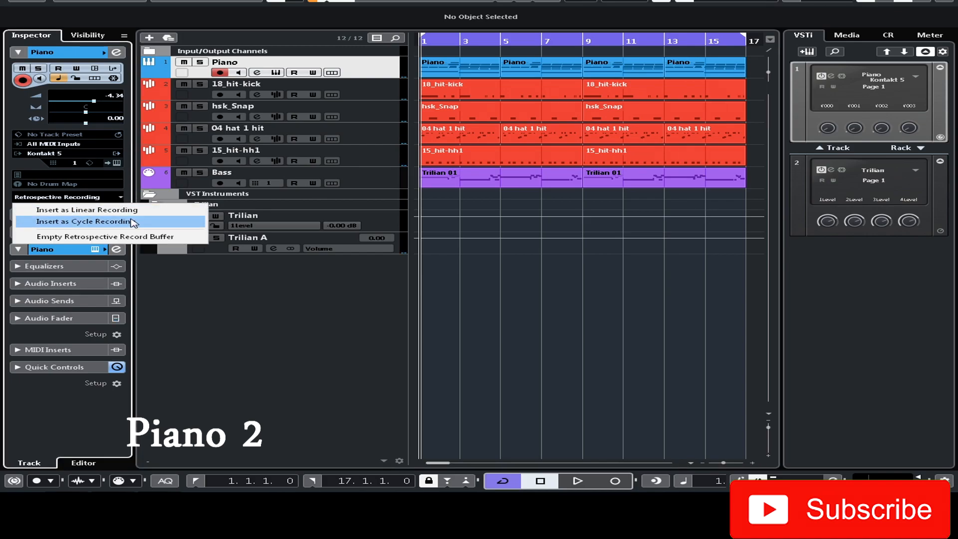
click(132, 222)
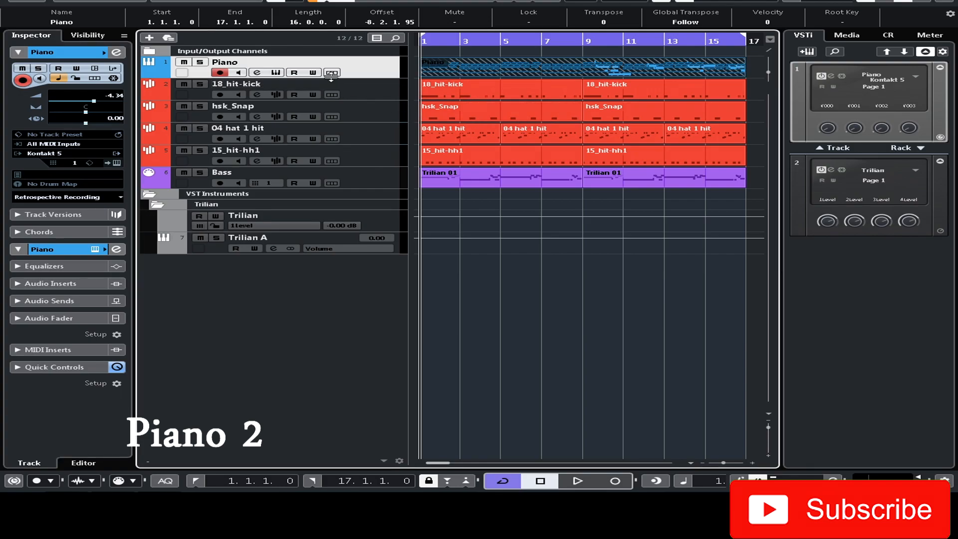
Step: Show the Piano track's lanes and play from bar 9
click(332, 72)
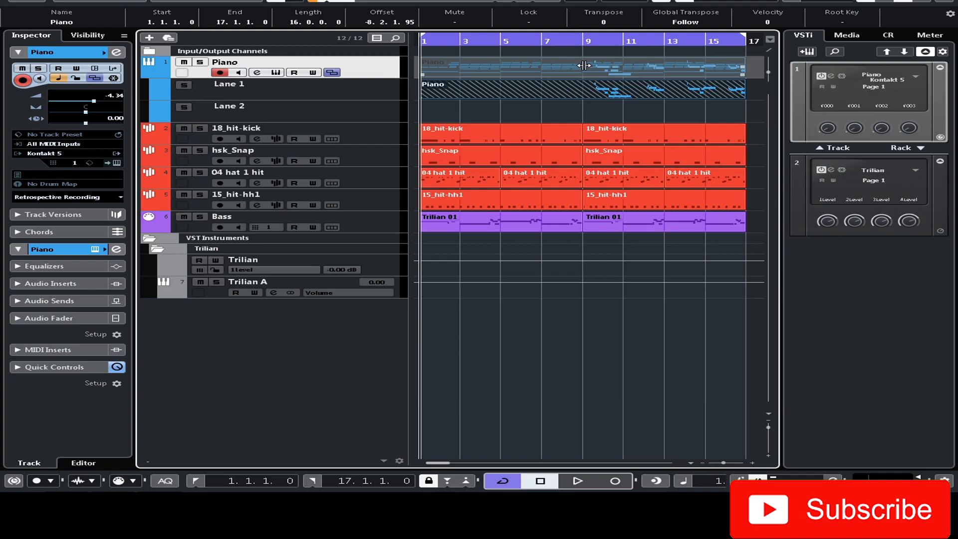
click(582, 42)
key(space)
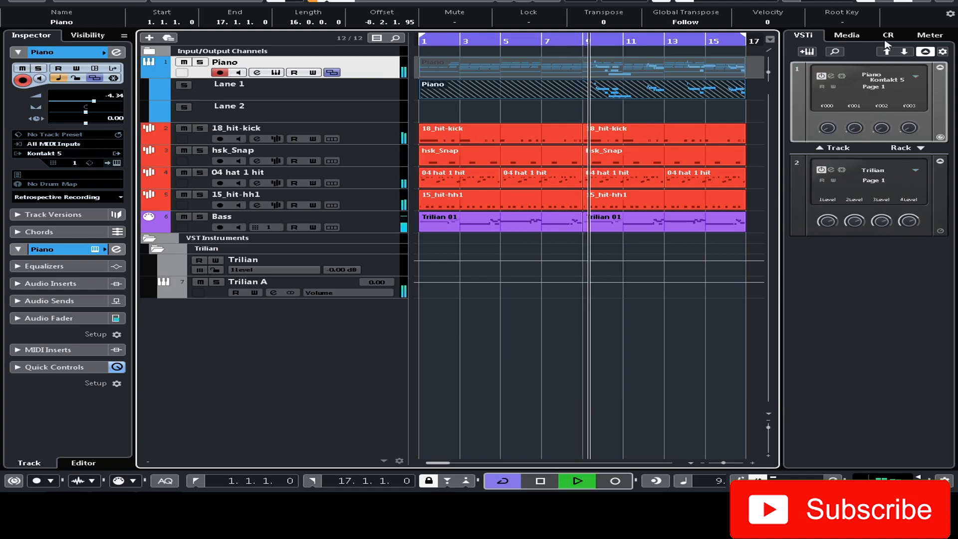
Step: Hide the side zones and open the piano part in Lane 1 for note editing in its own window
click(887, 6)
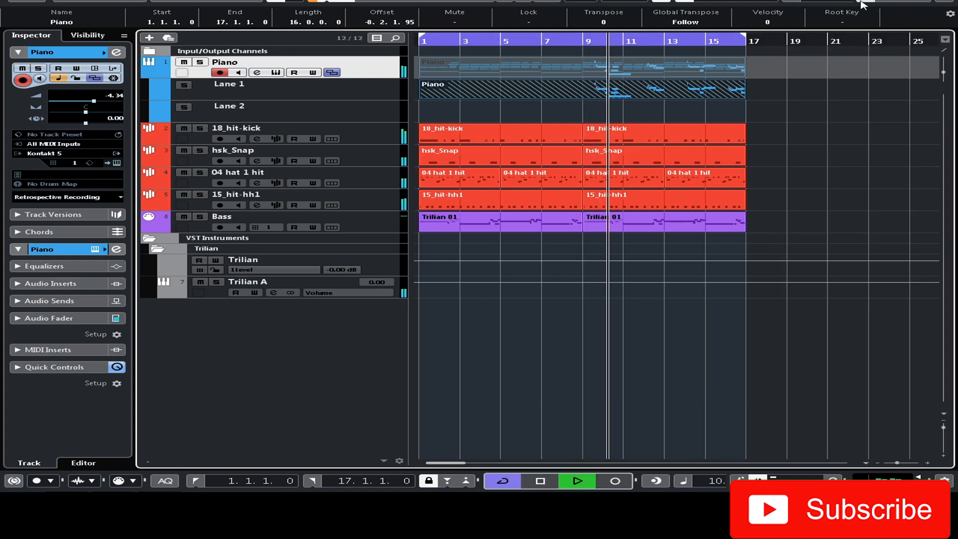
key(ctrl+alt+l)
double_click(489, 95)
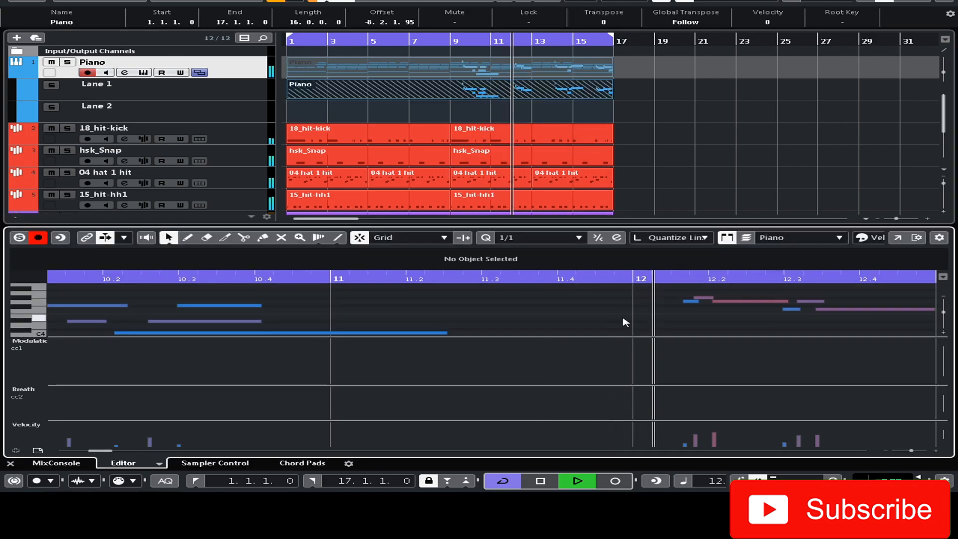
drag(911, 451, 907, 452)
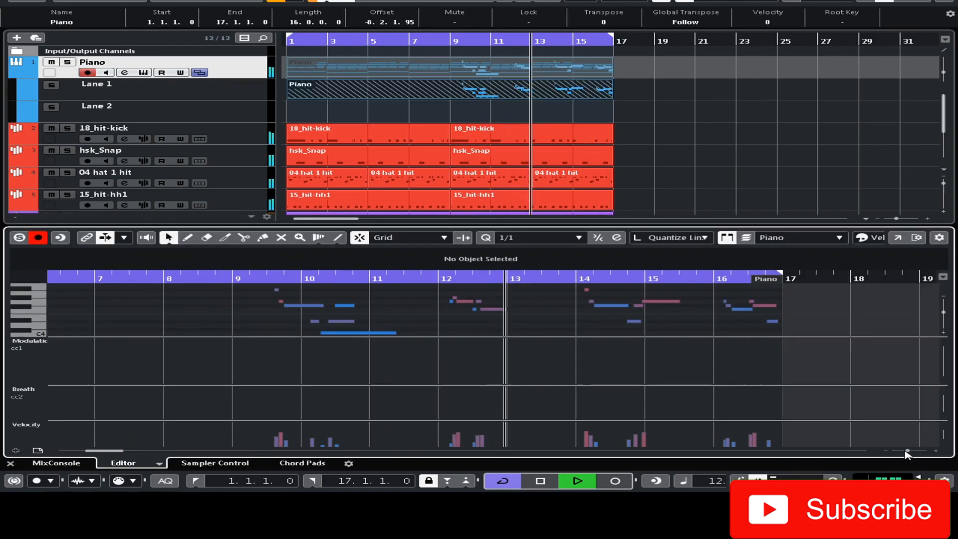
drag(238, 284, 235, 293)
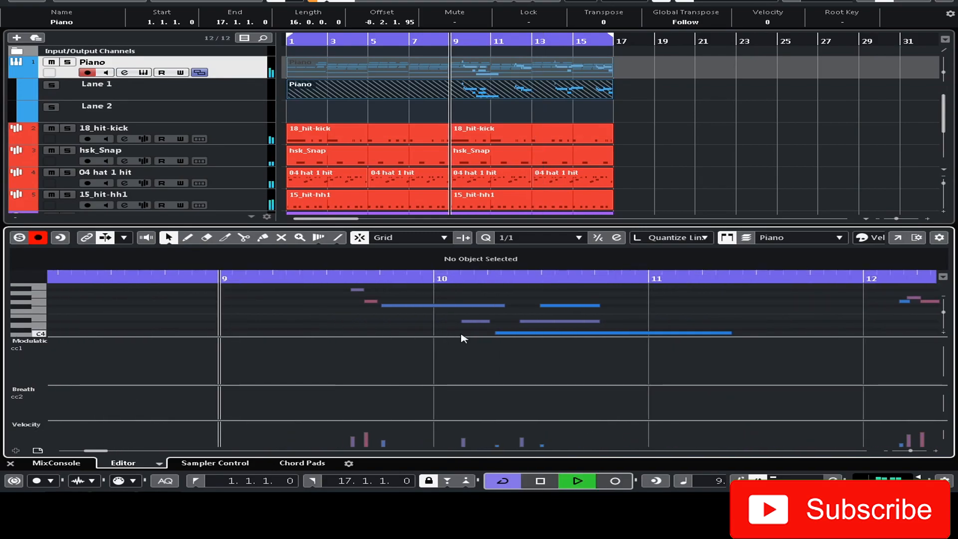
click(898, 238)
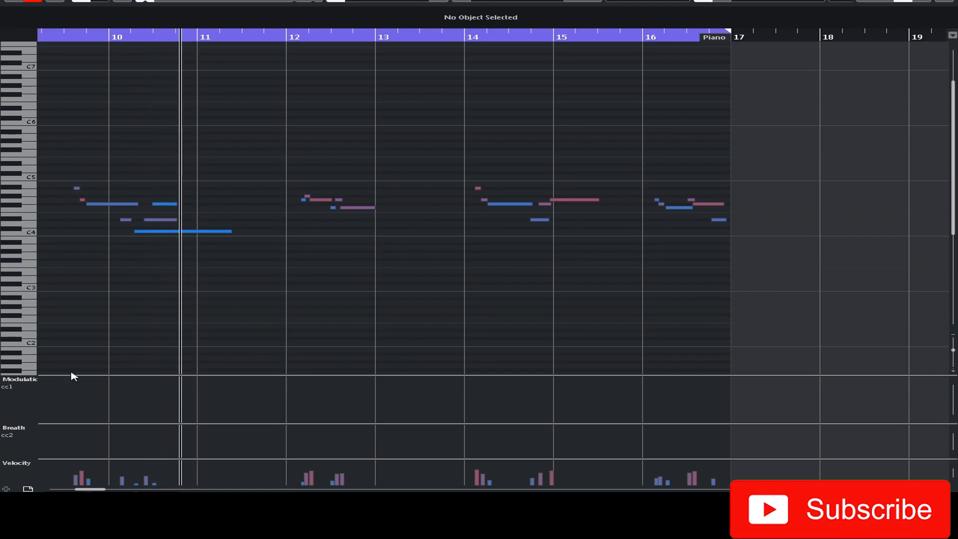
Step: Lengthen the first two piano notes before 9.4 to about one beat each and set quantize to 1/8
drag(51, 37, 120, 109)
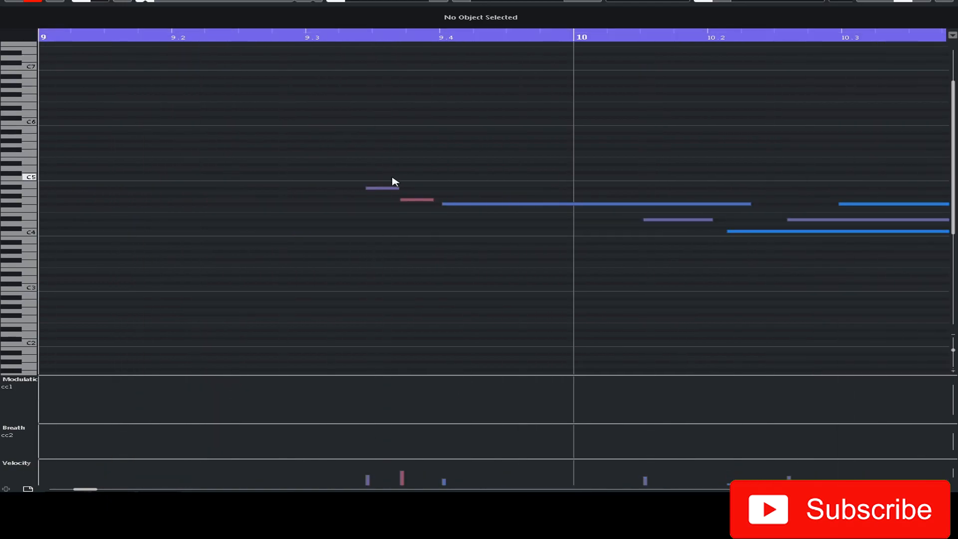
drag(422, 225, 543, 200)
click(516, 2)
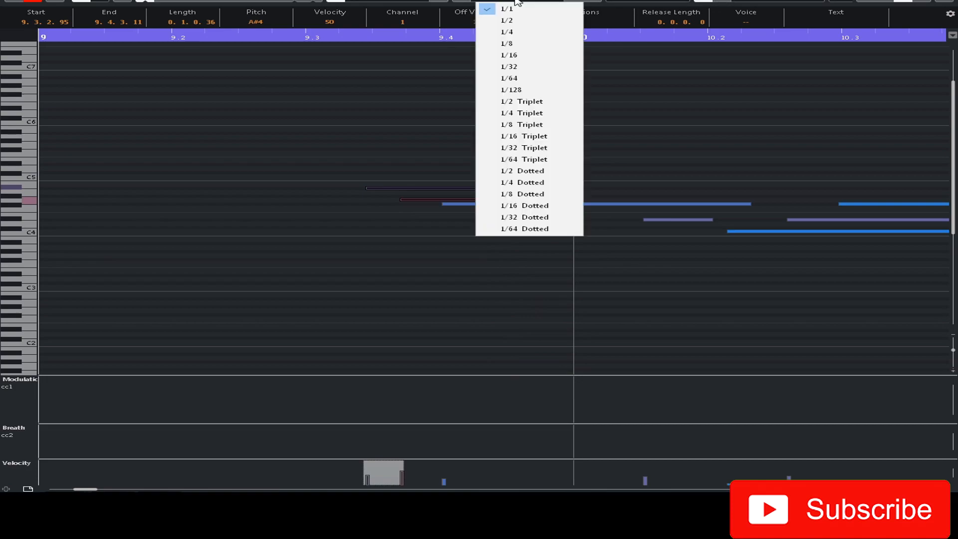
click(536, 46)
click(392, 173)
click(412, 188)
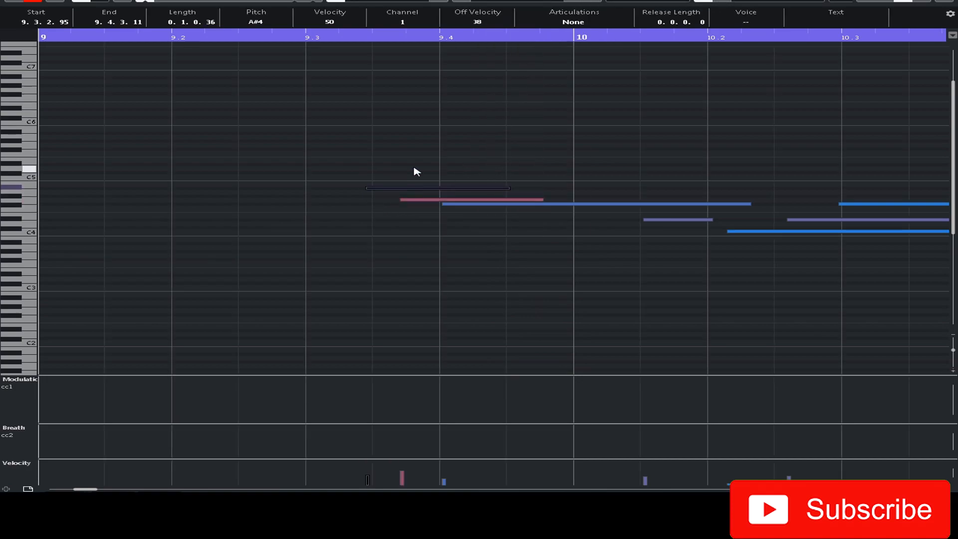
Step: Set quantize to 1/16 and quantize the first three piano notes around 9.4
click(516, 2)
click(525, 56)
drag(381, 171, 493, 250)
key(q)
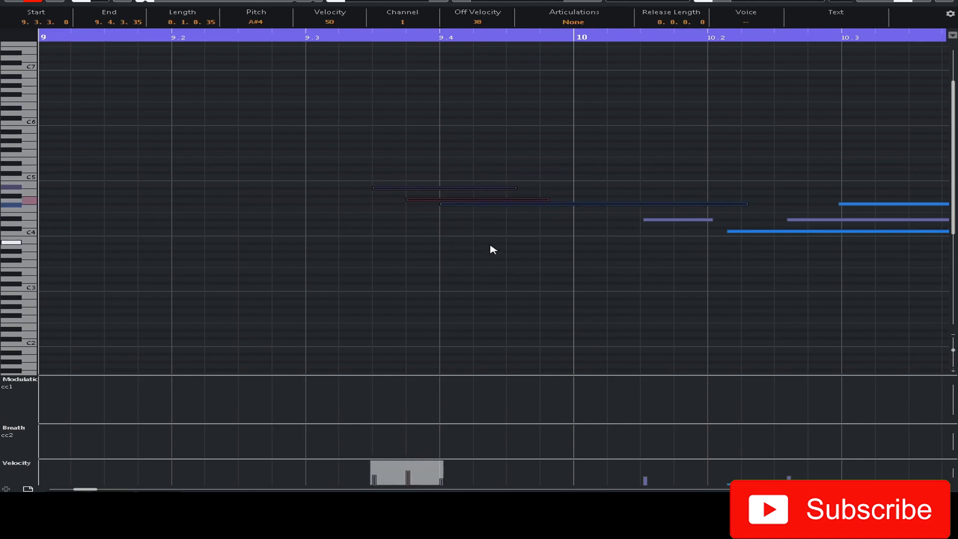
Step: Align the short D#4 note before 10.2 to the grid and start the long C4 note at 10.2
key(space)
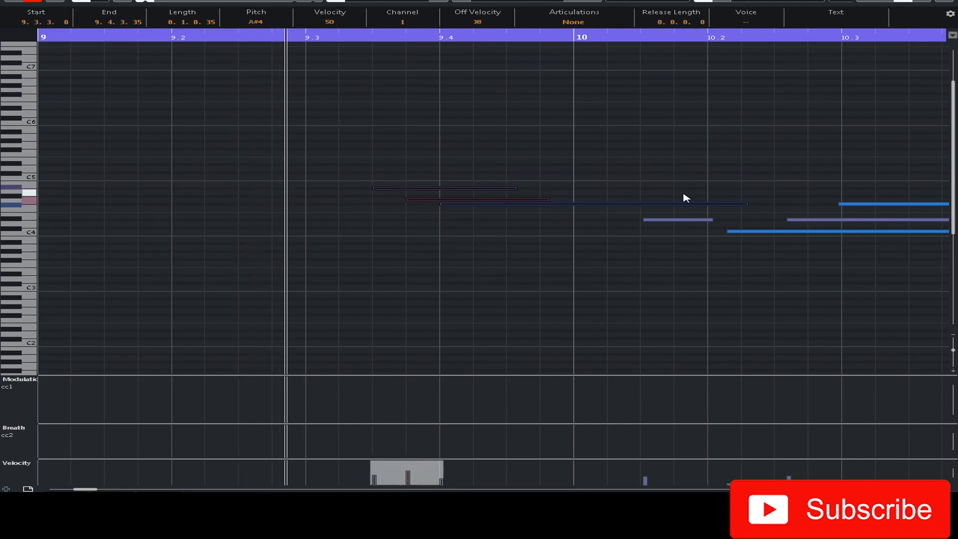
click(653, 218)
drag(822, 175, 871, 261)
click(737, 245)
key(space)
drag(729, 231, 721, 233)
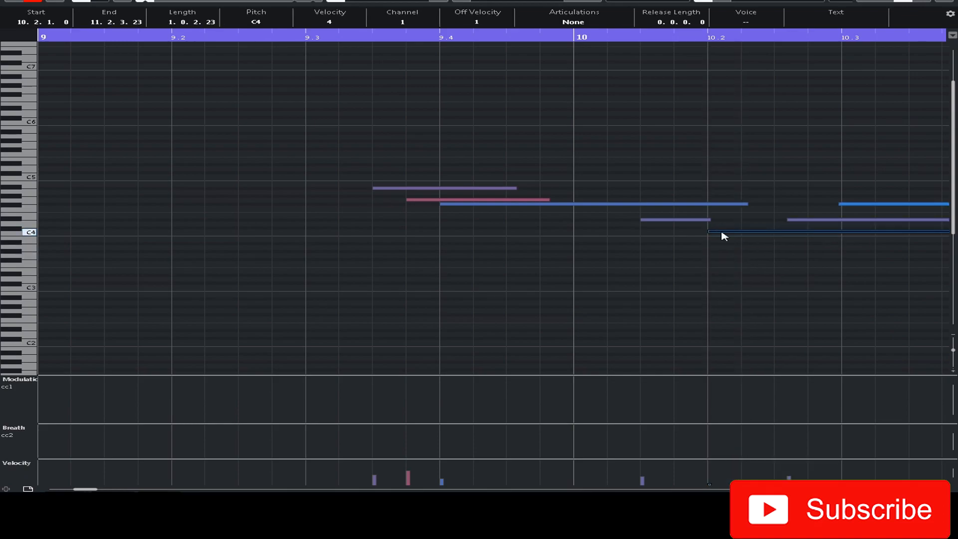
Step: Set quantize to 1/16 Triplet, start the second D#4 note midway between 10.2 and 10.3, and align the F#4 note to 10.3
click(470, 3)
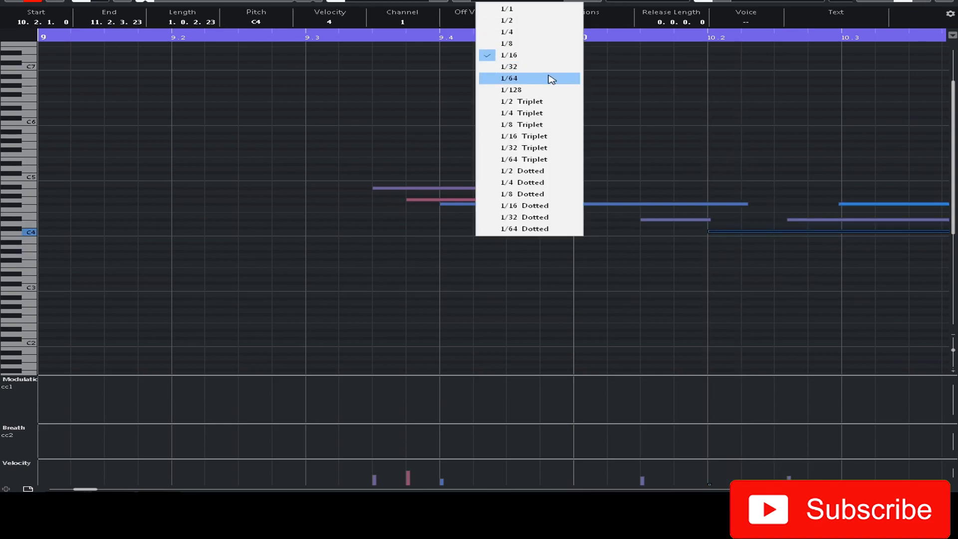
click(545, 128)
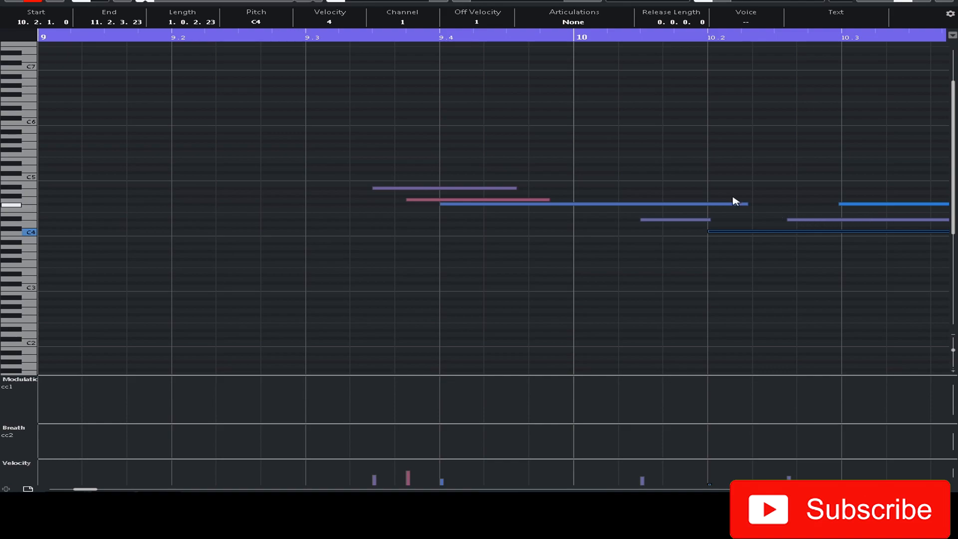
click(514, 2)
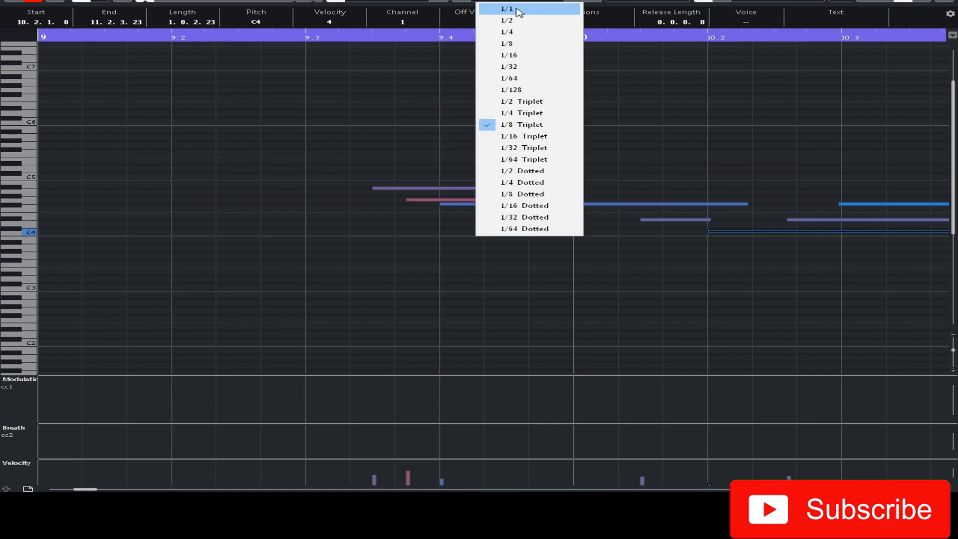
click(548, 139)
drag(790, 220, 775, 220)
click(845, 205)
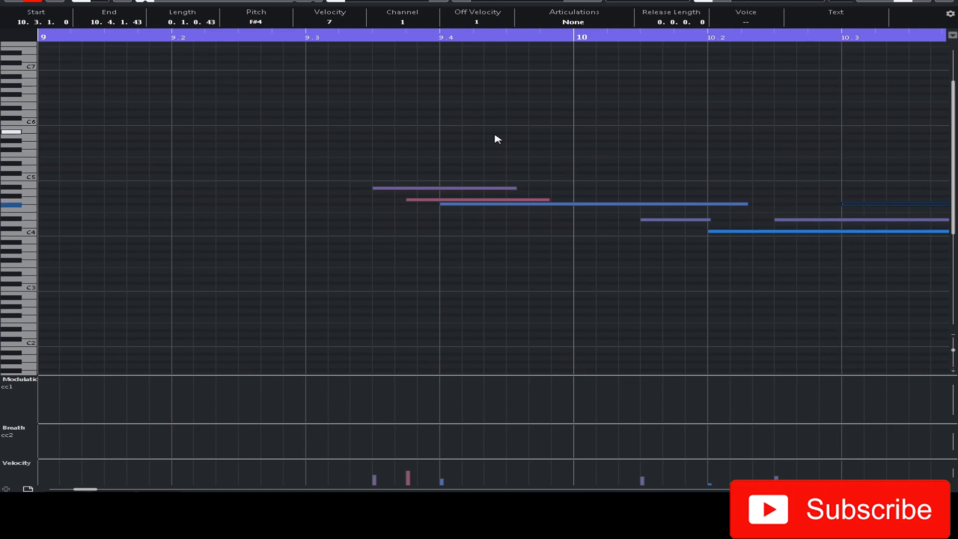
Step: Play the piano melody from just before 9.3 and check the following notes, keeping quantize at 1/16 Triplet
click(289, 38)
key(space)
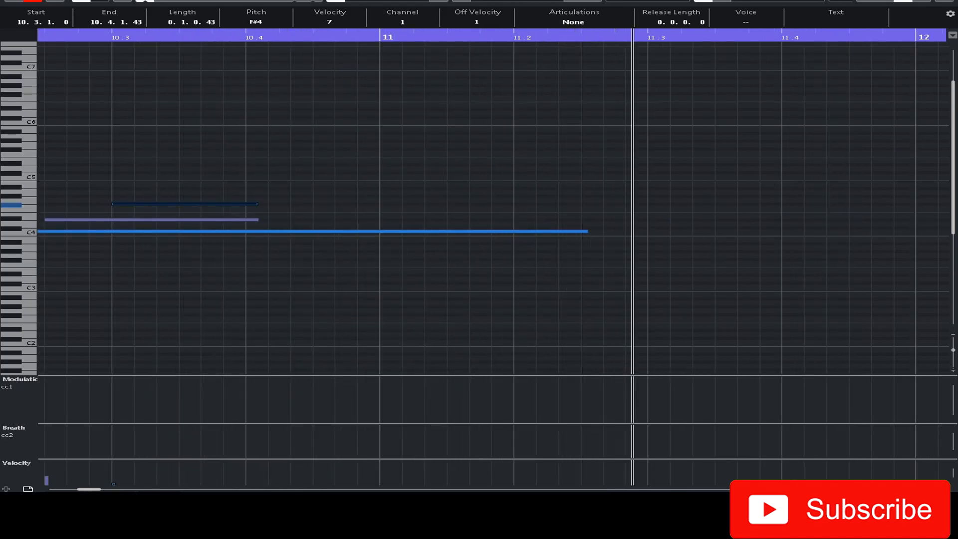
key(g)
click(480, 1)
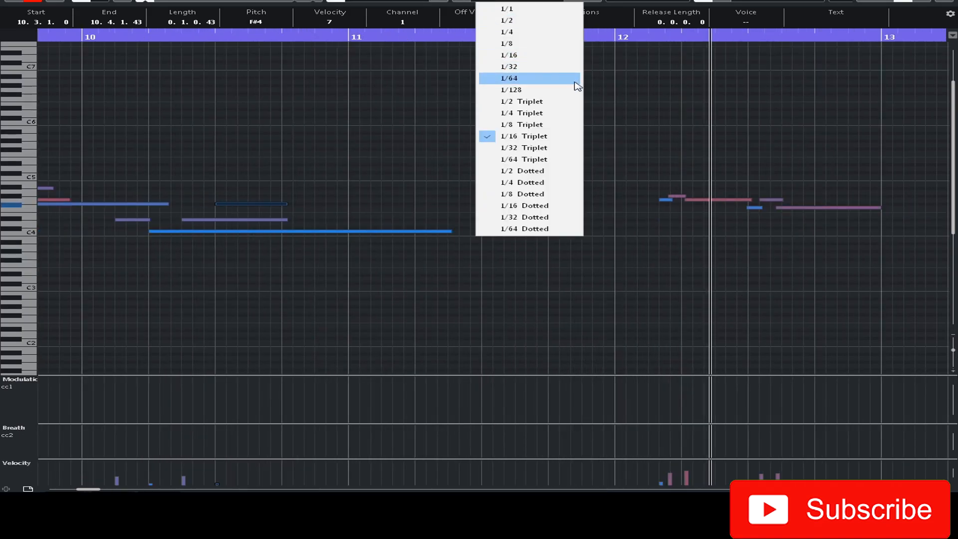
click(544, 137)
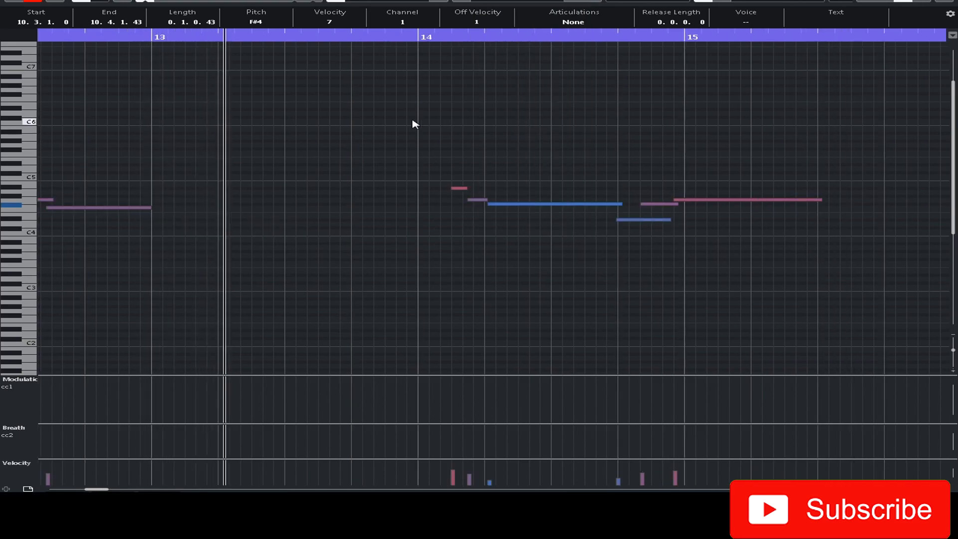
drag(96, 490, 91, 492)
Step: Quantize the first three notes of bar 12, around 12.2, to the 1/16 triplet grid
click(183, 37)
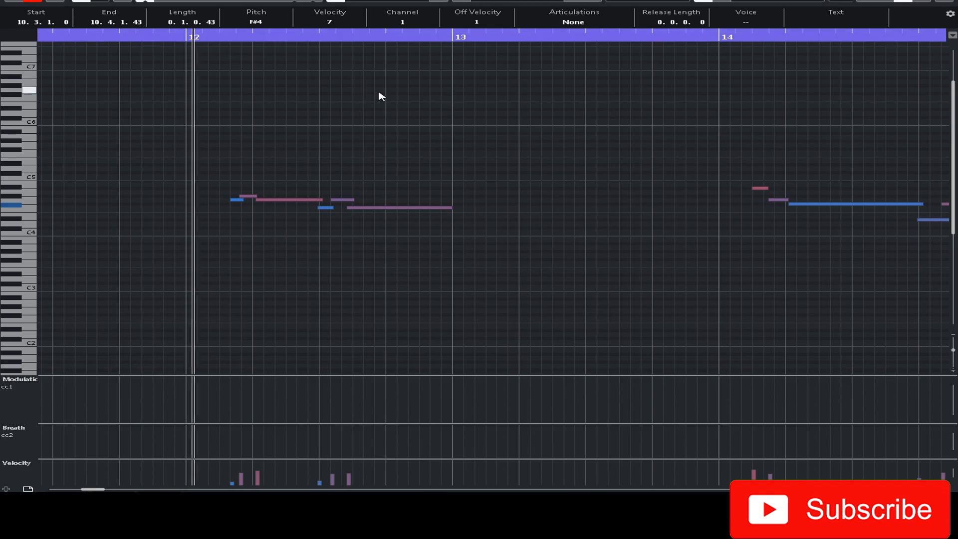
key(space)
drag(183, 36, 186, 55)
click(310, 179)
drag(309, 179, 382, 224)
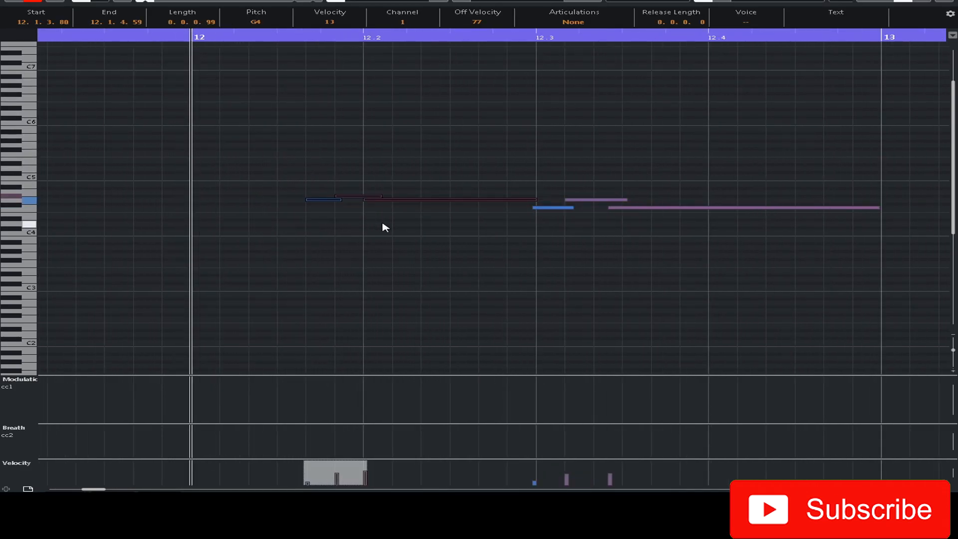
key(space)
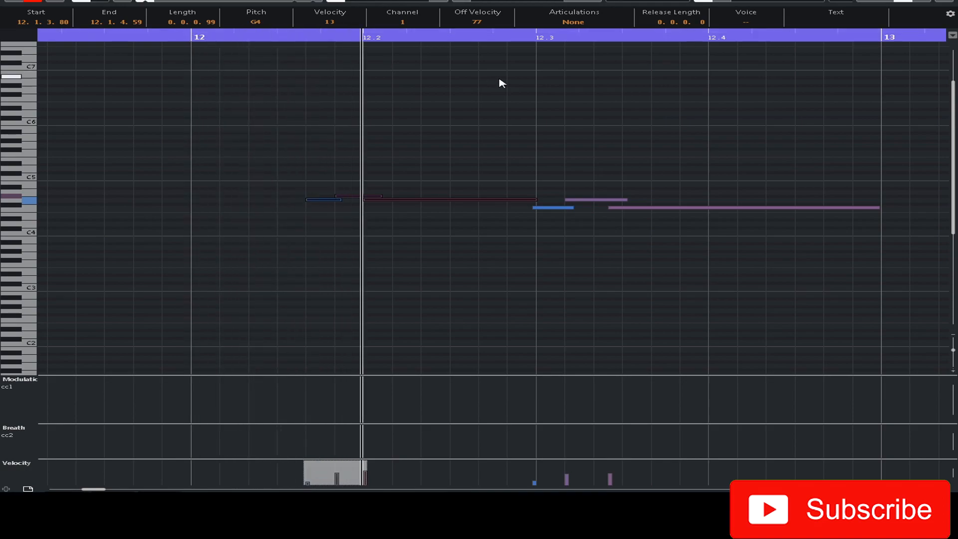
Step: Quantize the three notes following 12.3 to the 1/16 triplet grid and play the phrase
key(space)
drag(563, 184, 655, 233)
key(q)
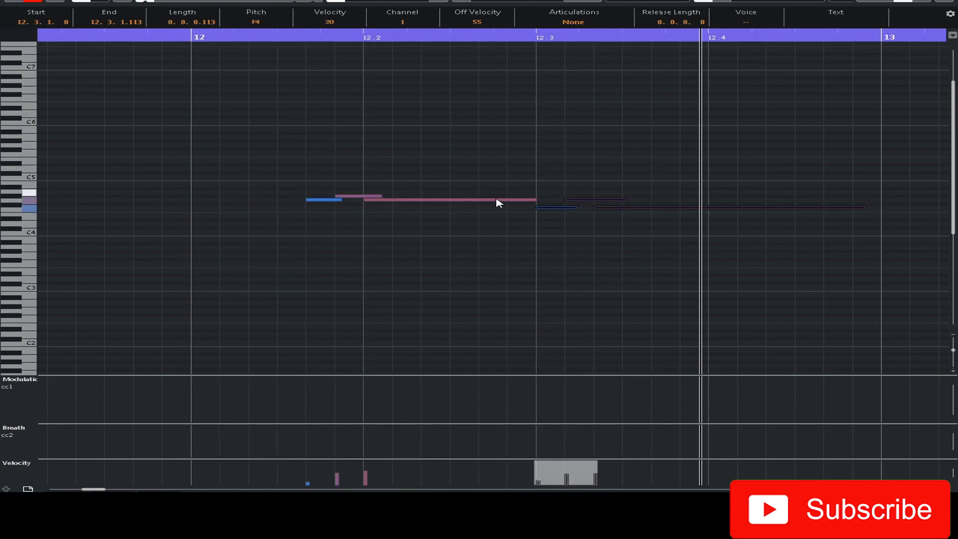
key(space)
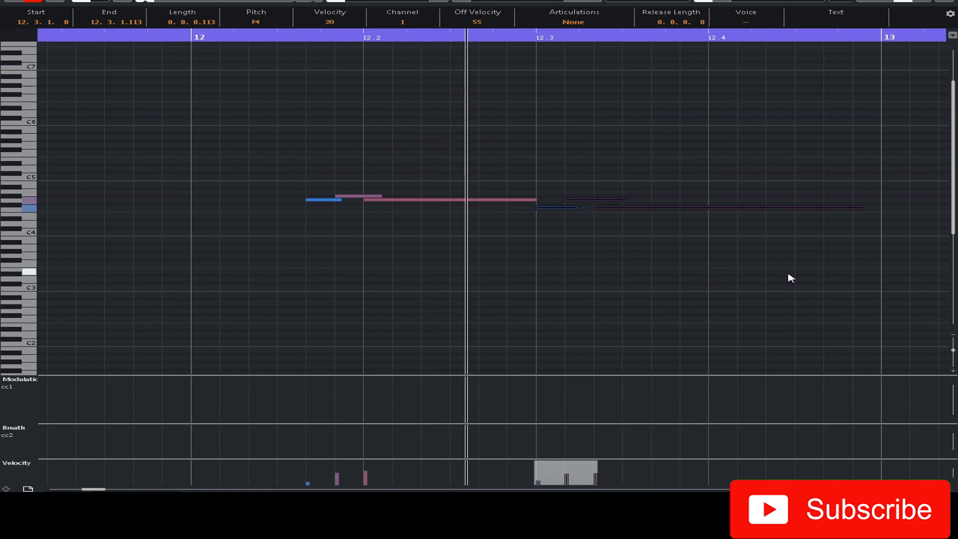
Step: Move the long F4 note at the end of the bar 12 phrase to start at 12.3.3, and replay it
click(590, 1)
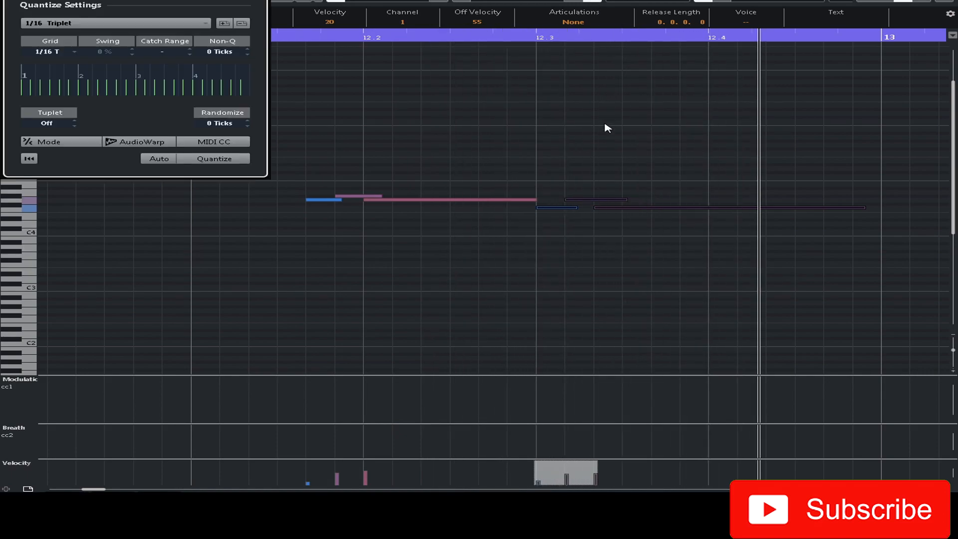
key(Escape)
click(651, 74)
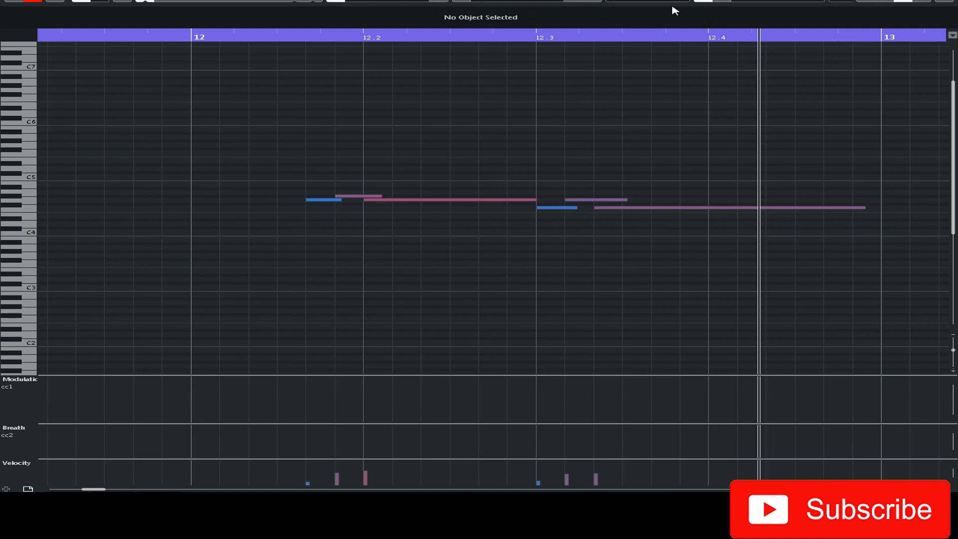
drag(610, 208, 633, 208)
click(182, 39)
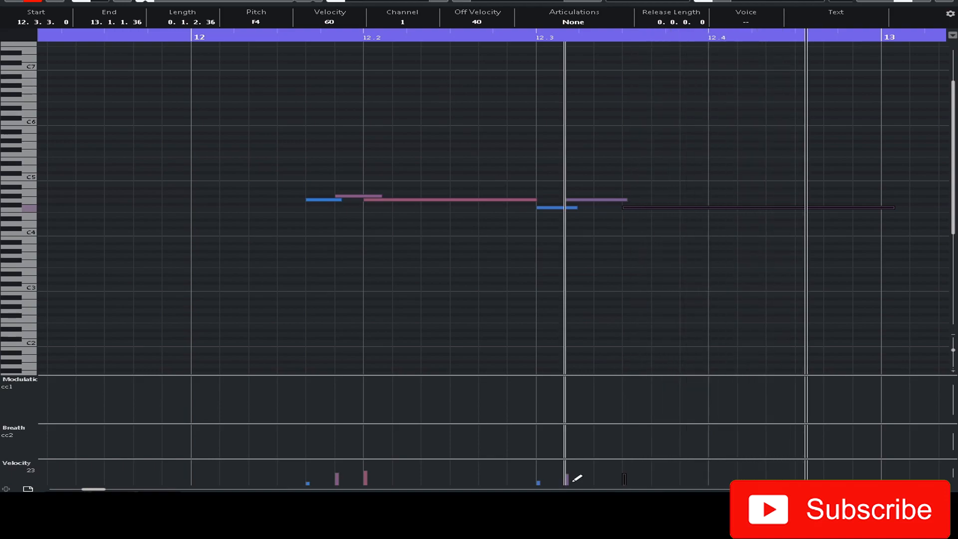
Step: Rebalance the velocities of the bar 12 notes, raising the last F4 note to 77, and replay the bar
click(338, 477)
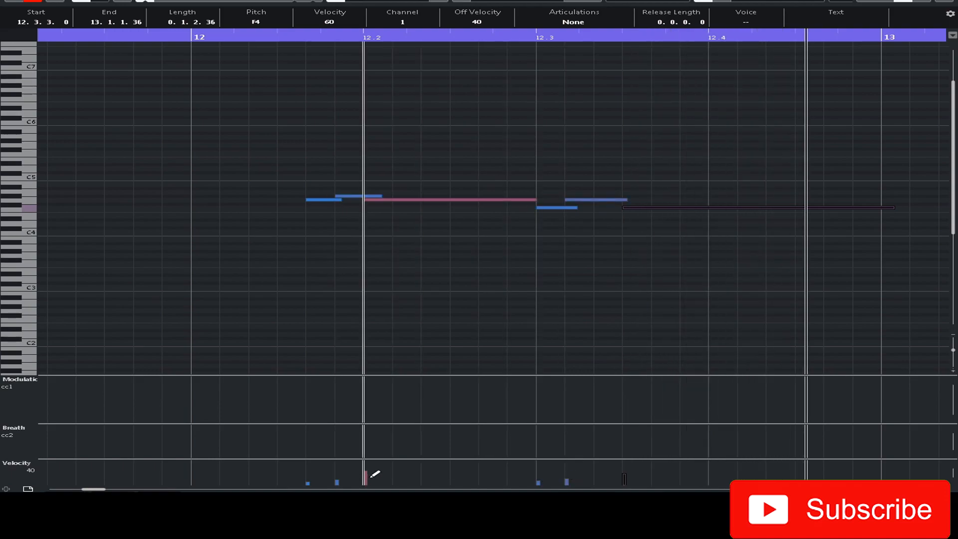
click(226, 40)
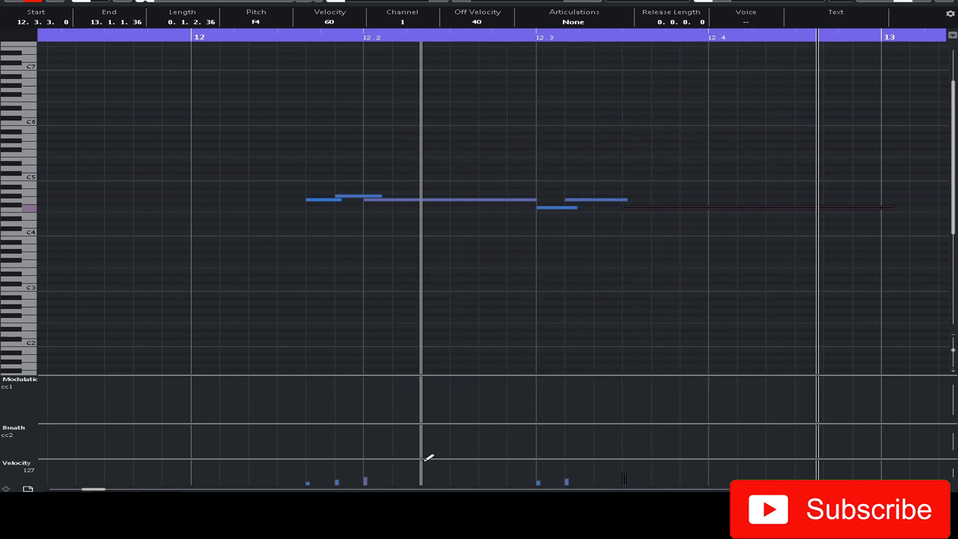
click(309, 478)
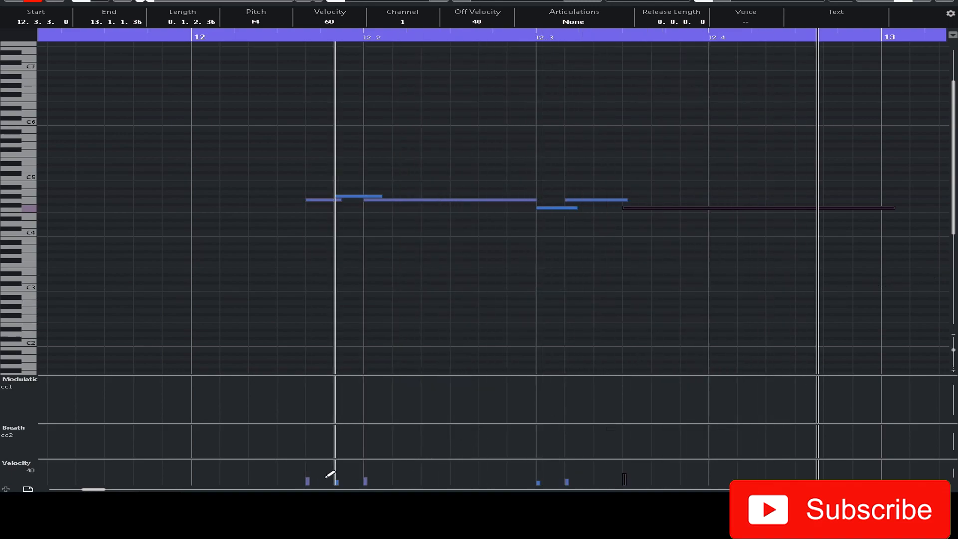
click(365, 473)
click(272, 36)
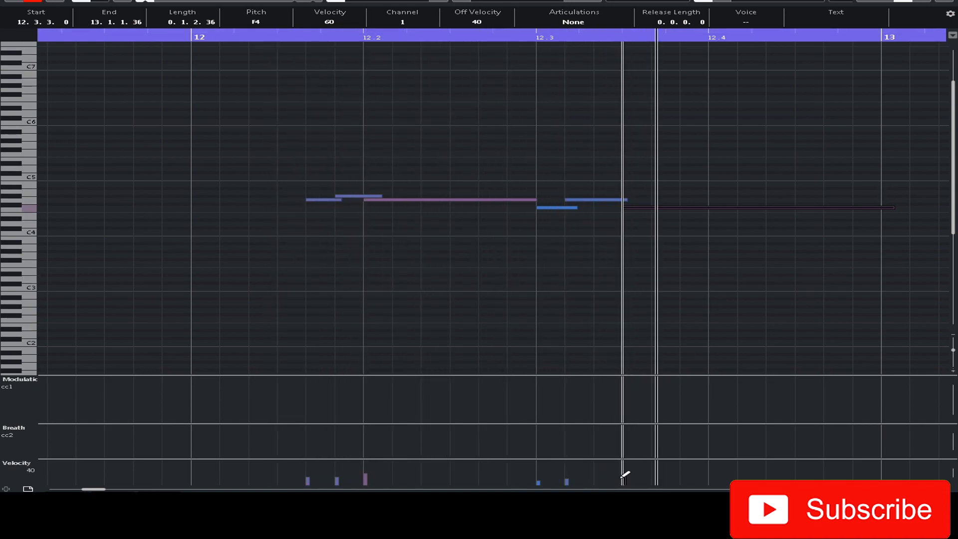
click(568, 475)
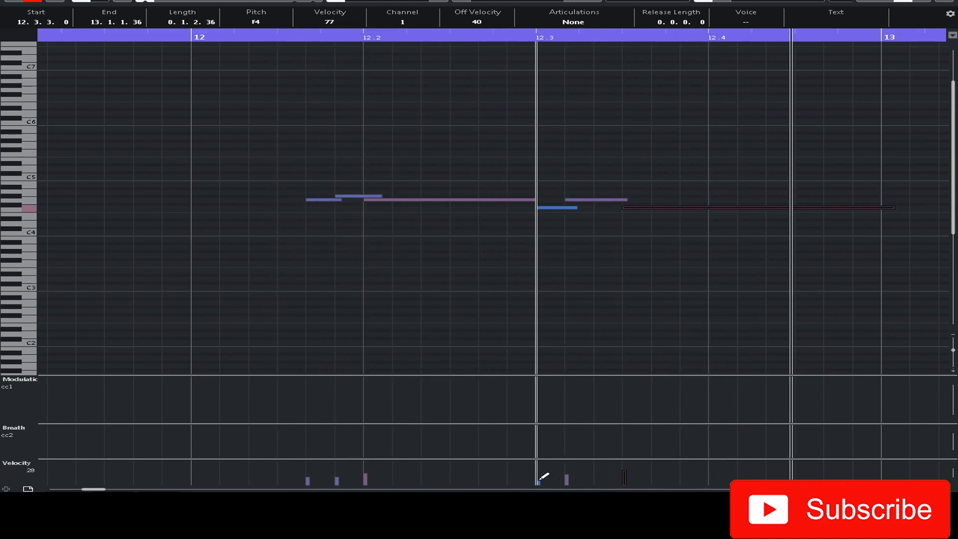
click(187, 36)
Step: Quantize all the piano notes of the bar 14 phrase to the 1/16 triplet grid
key(g)
key(g)
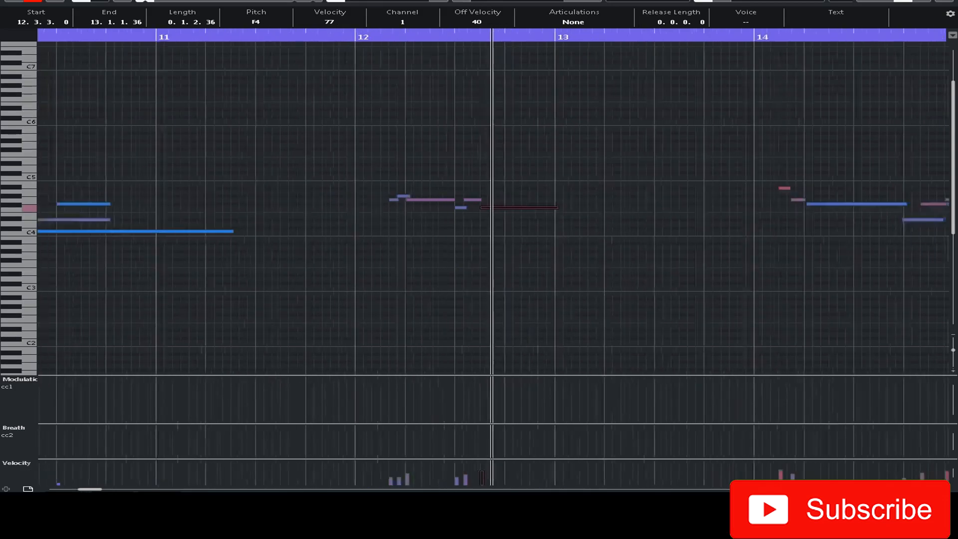
drag(582, 173, 686, 239)
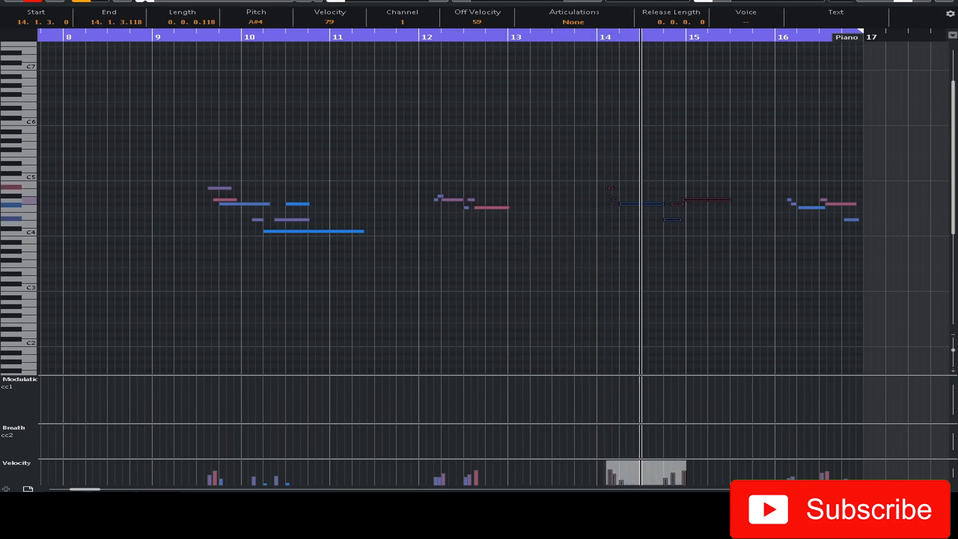
key(h)
key(h)
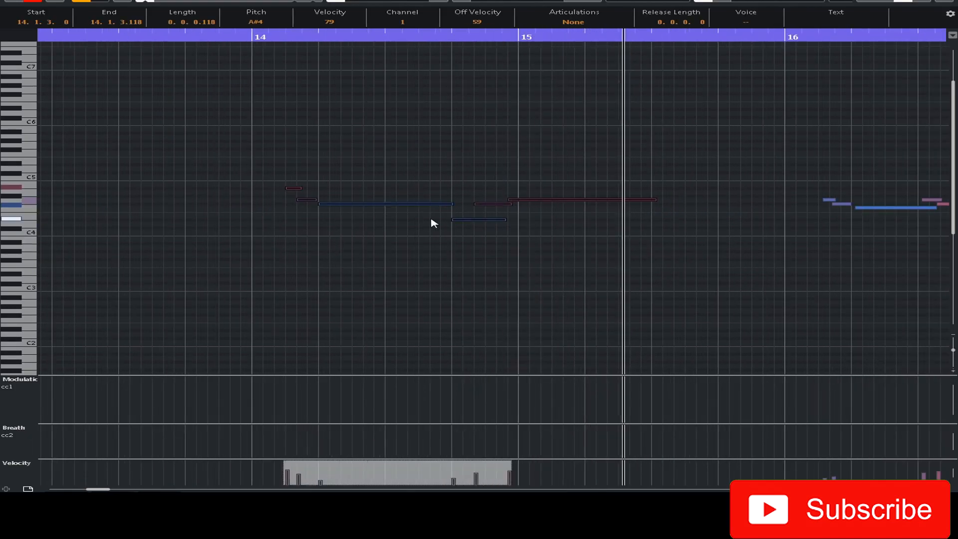
click(516, 240)
Step: Lengthen the first three notes of bar 14 so they overlap, adjust their velocities, and play the phrase
drag(282, 181, 352, 201)
click(306, 180)
click(320, 248)
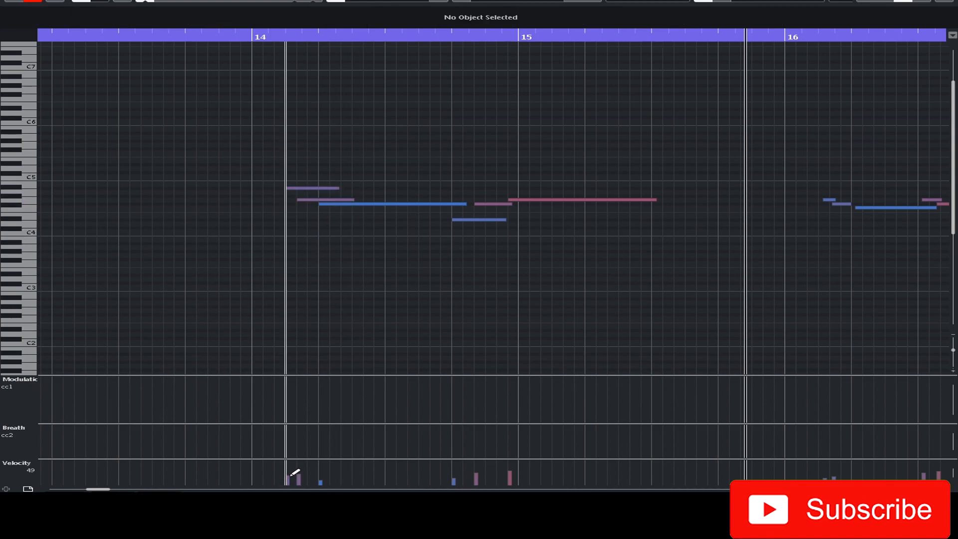
click(205, 36)
key(space)
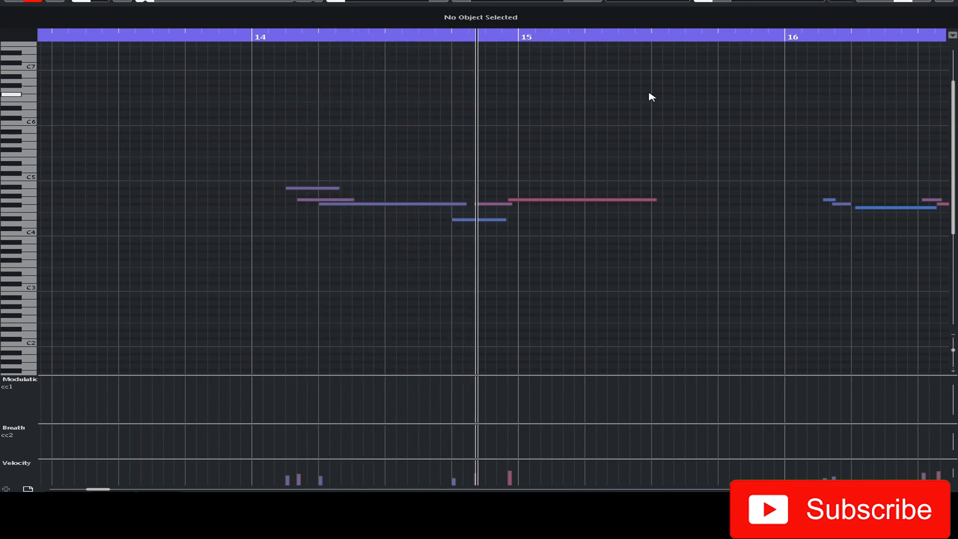
Step: Shift the last F#4 and G4 notes of the phrase to 14.4.3 and bar 15, and lower the F#4 note's velocity
click(493, 203)
drag(494, 205, 505, 205)
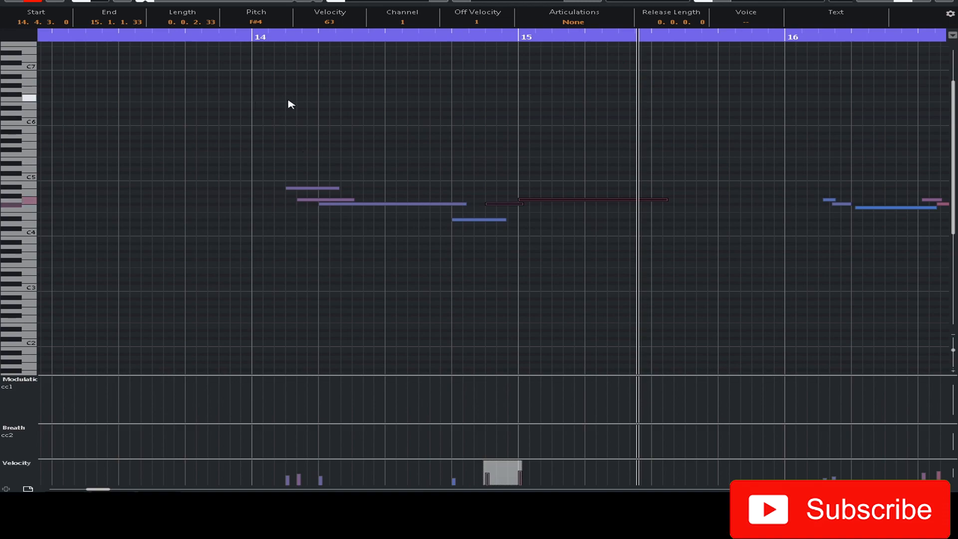
click(241, 40)
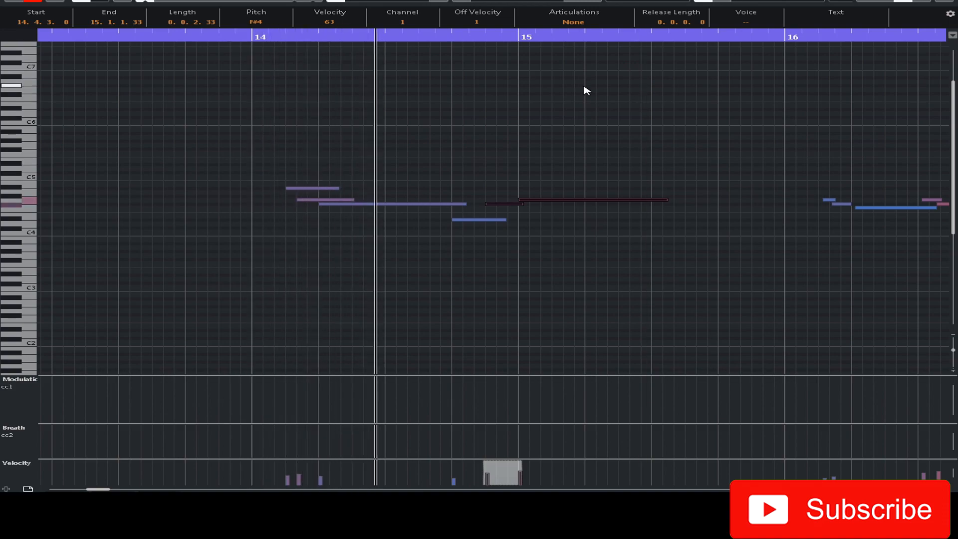
click(489, 476)
Step: Quantize the first five piano notes of bar 16 to the 1/16 triplet grid
drag(774, 173, 955, 257)
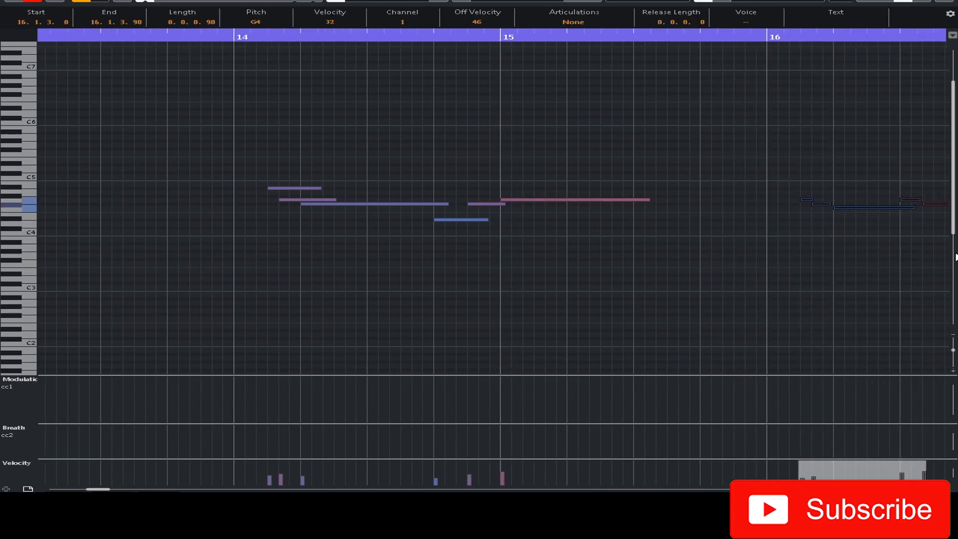
click(728, 35)
click(823, 489)
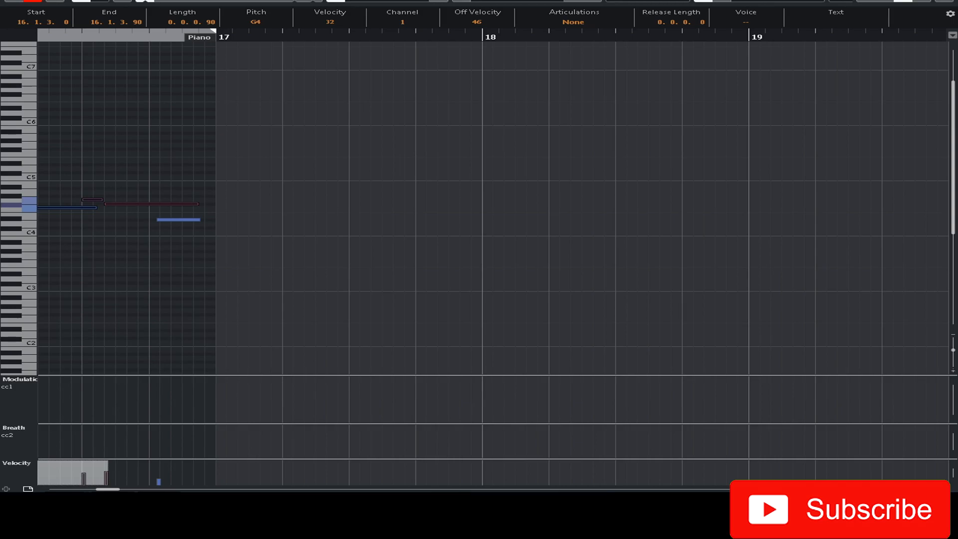
drag(925, 489, 919, 489)
drag(311, 39, 313, 114)
Step: Lengthen the bar 16 notes so they overlap, adjust their velocities, and play the bar
click(338, 187)
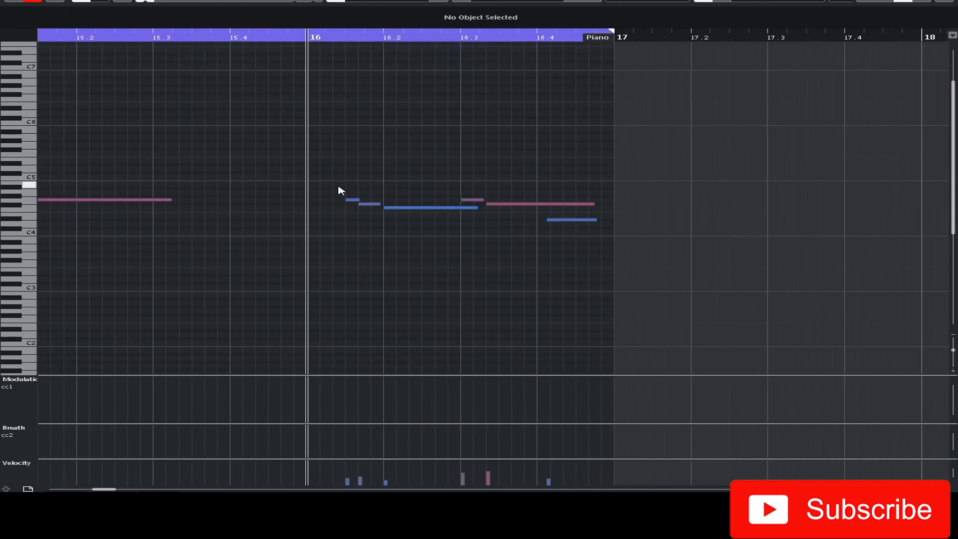
mouse_move(380, 204)
mouse_down()
mouse_move(403, 204)
mouse_move(386, 200)
mouse_up()
drag(459, 184, 514, 216)
drag(483, 200, 494, 200)
click(519, 189)
drag(595, 220, 610, 220)
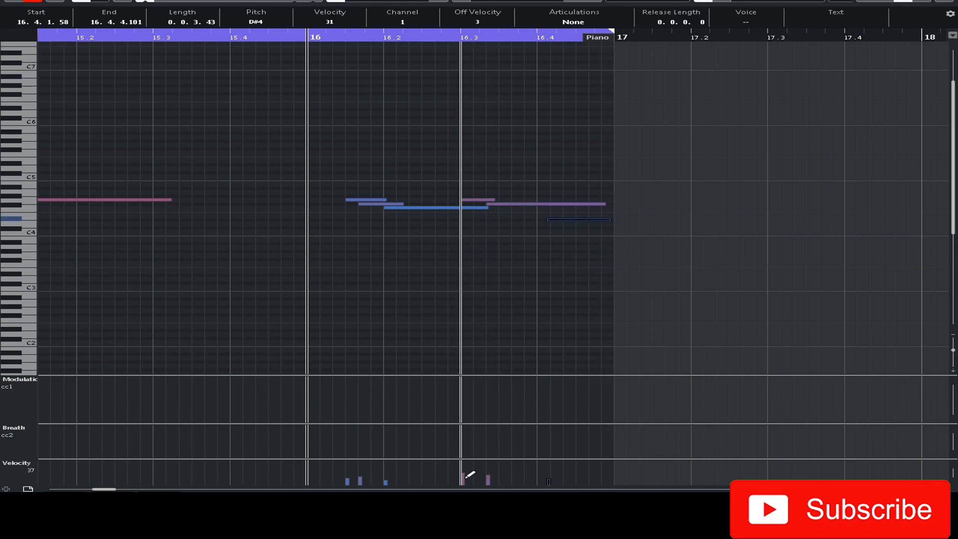
key(space)
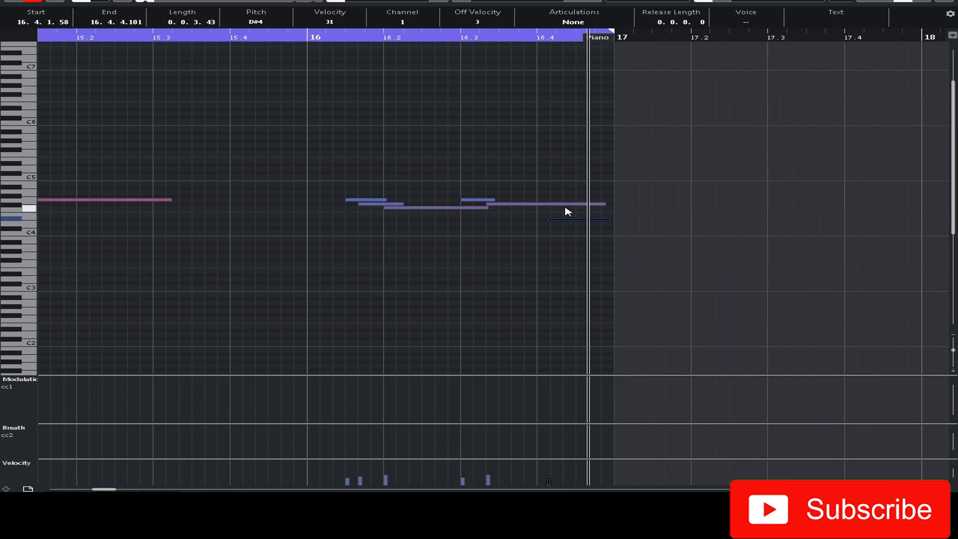
Step: Nudge the final D#4 note near 16.4 slightly earlier and return to the project arrangement
drag(923, 489, 909, 489)
drag(557, 37, 559, 63)
drag(752, 220, 746, 220)
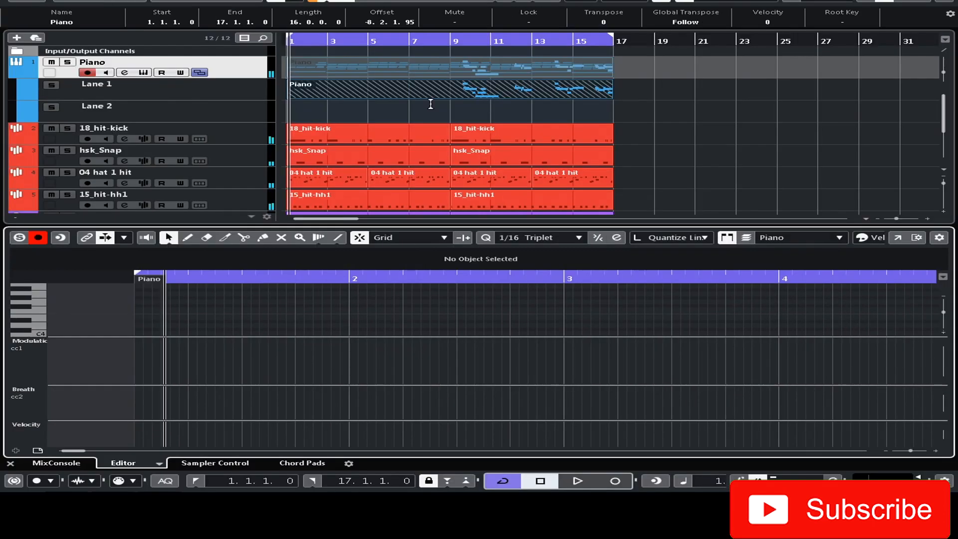
Step: Trim the recorded piano melody part so that it starts at bar 9
click(431, 104)
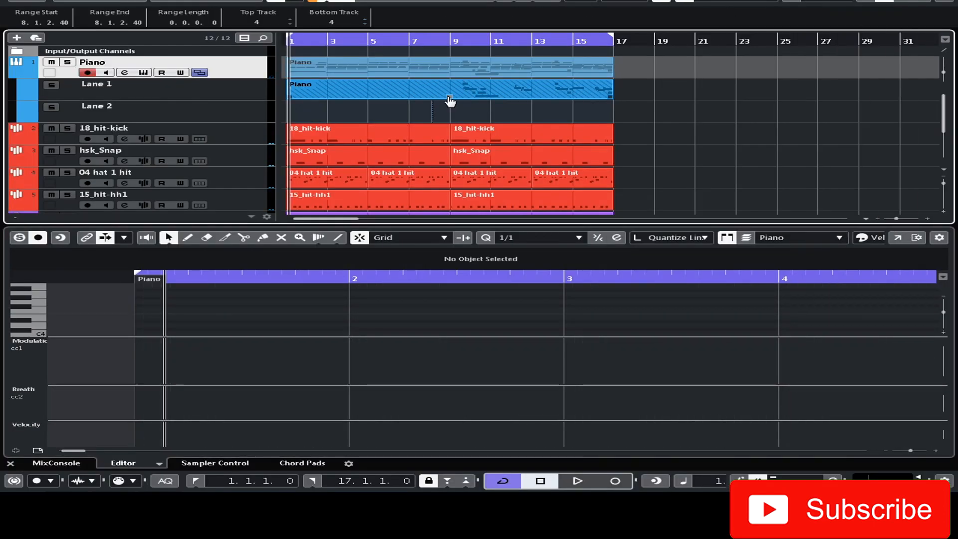
drag(296, 100, 501, 112)
click(634, 129)
Step: Play the whole beat from the start and hide the lower editor zone
key(period)
key(space)
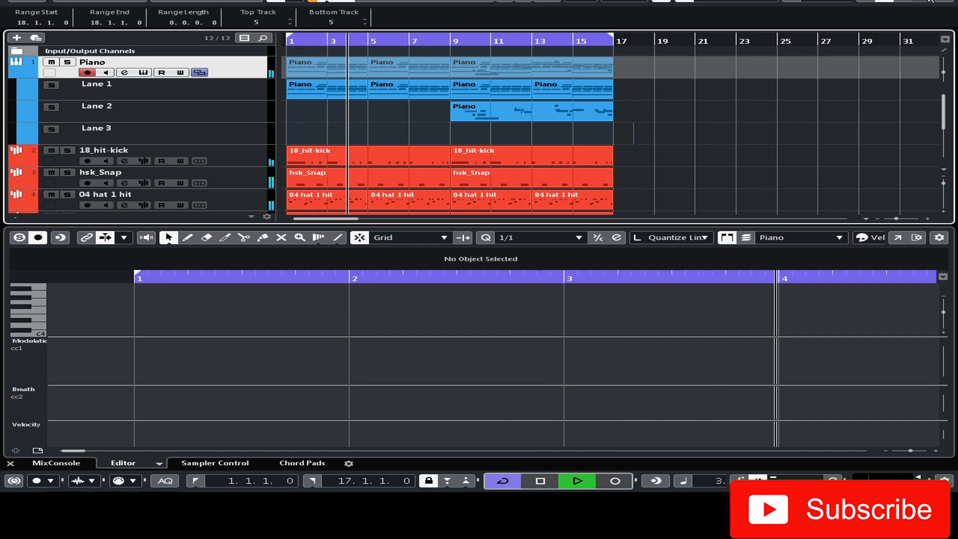
click(893, 1)
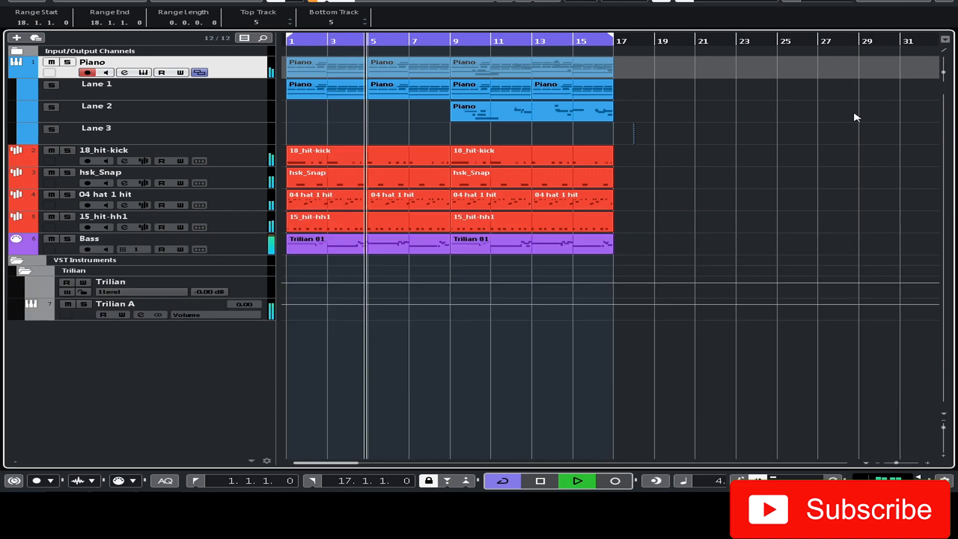